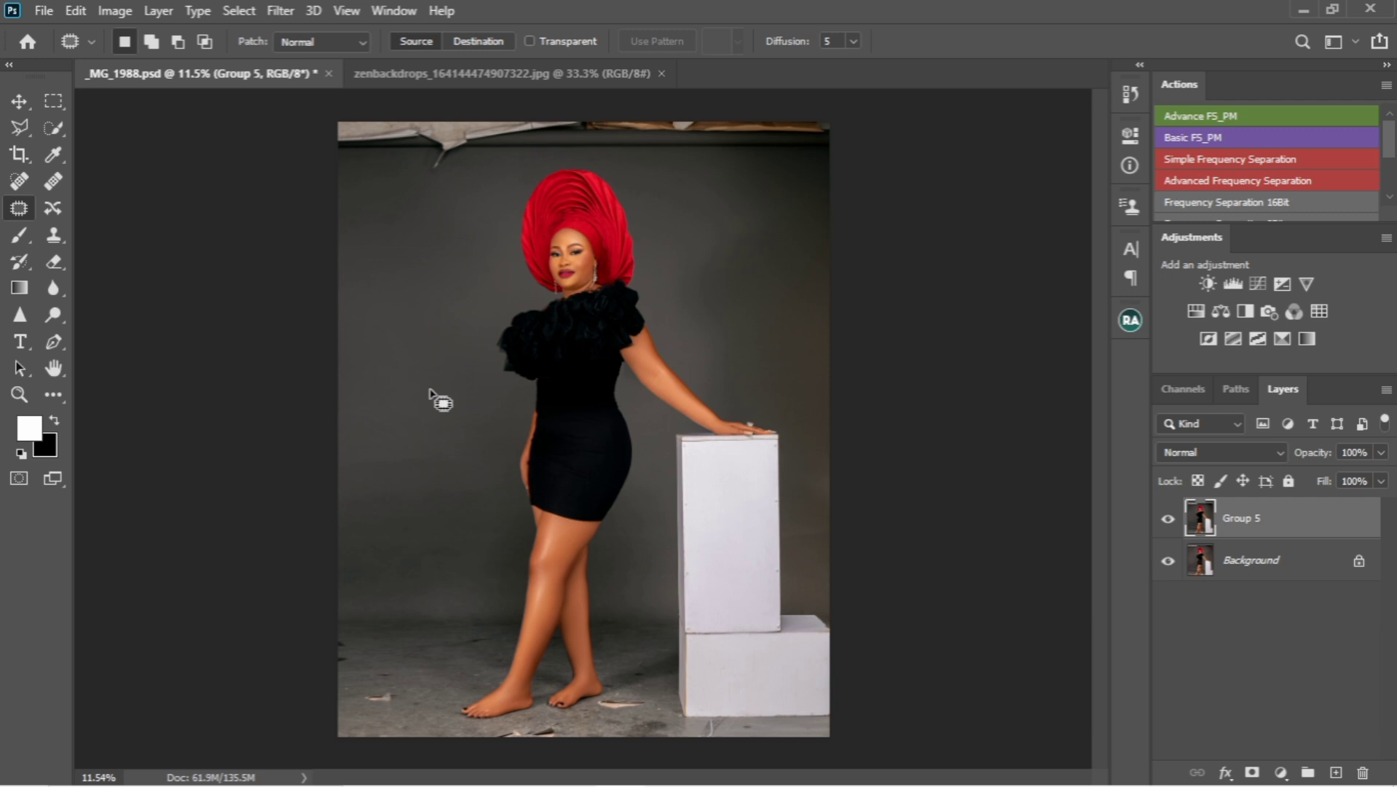
- Stamp the visible portrait into a new layer above Group 5 and duplicate that layer
{"action": "left_click", "coordinate": [502, 71]}
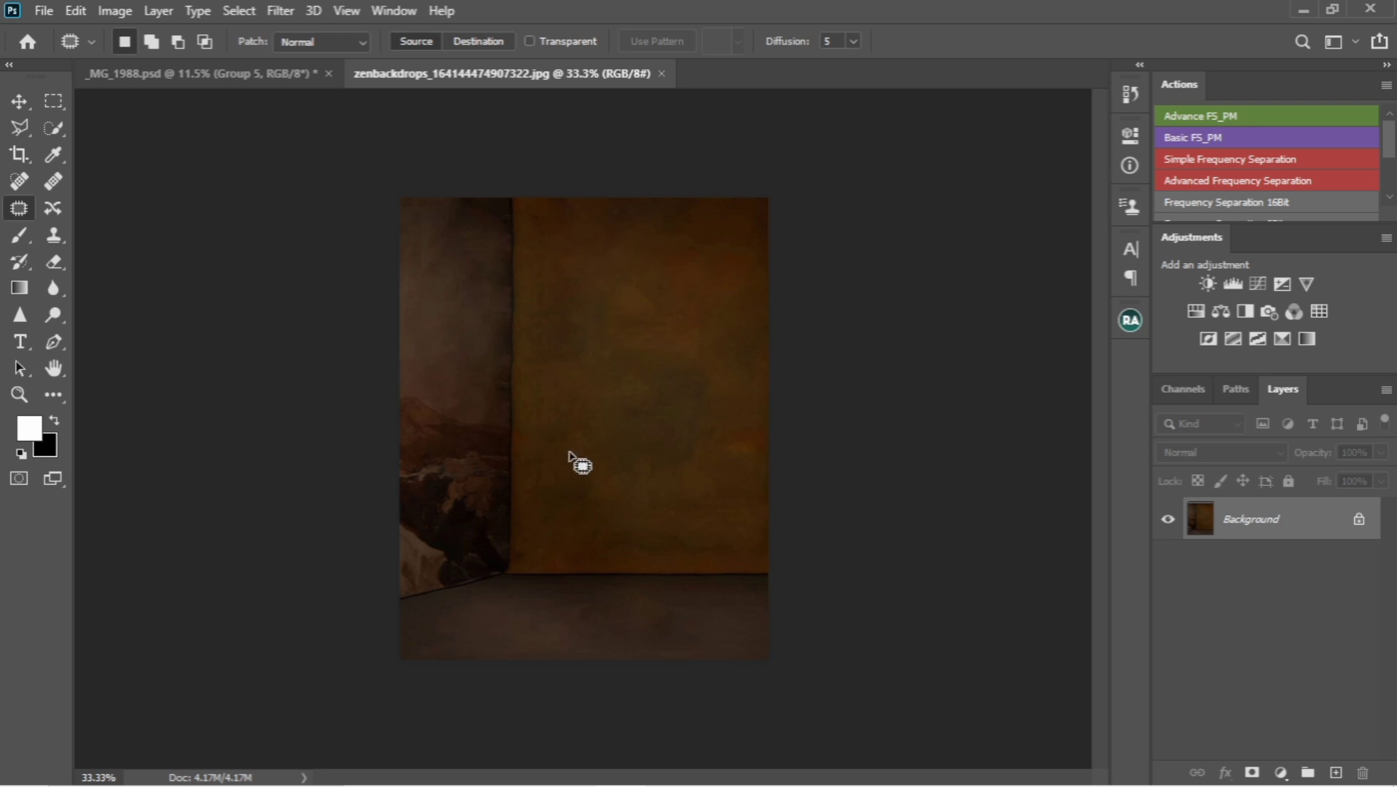
{"action": "left_click", "coordinate": [265, 72]}
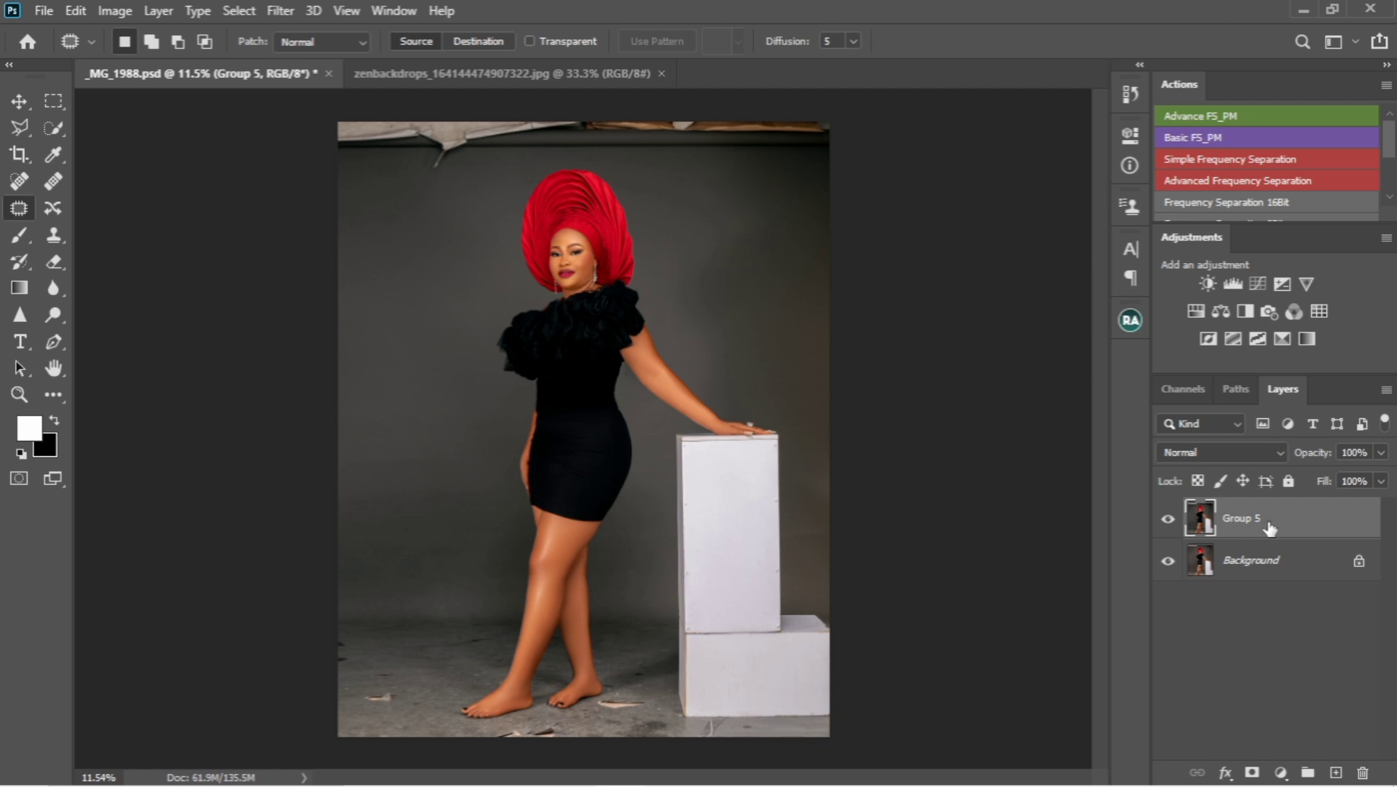
{"action": "left_click_drag", "start_coordinate": [1238, 535], "coordinate": [854, 563]}
{"action": "key", "text": "ctrl+alt+shift+e"}
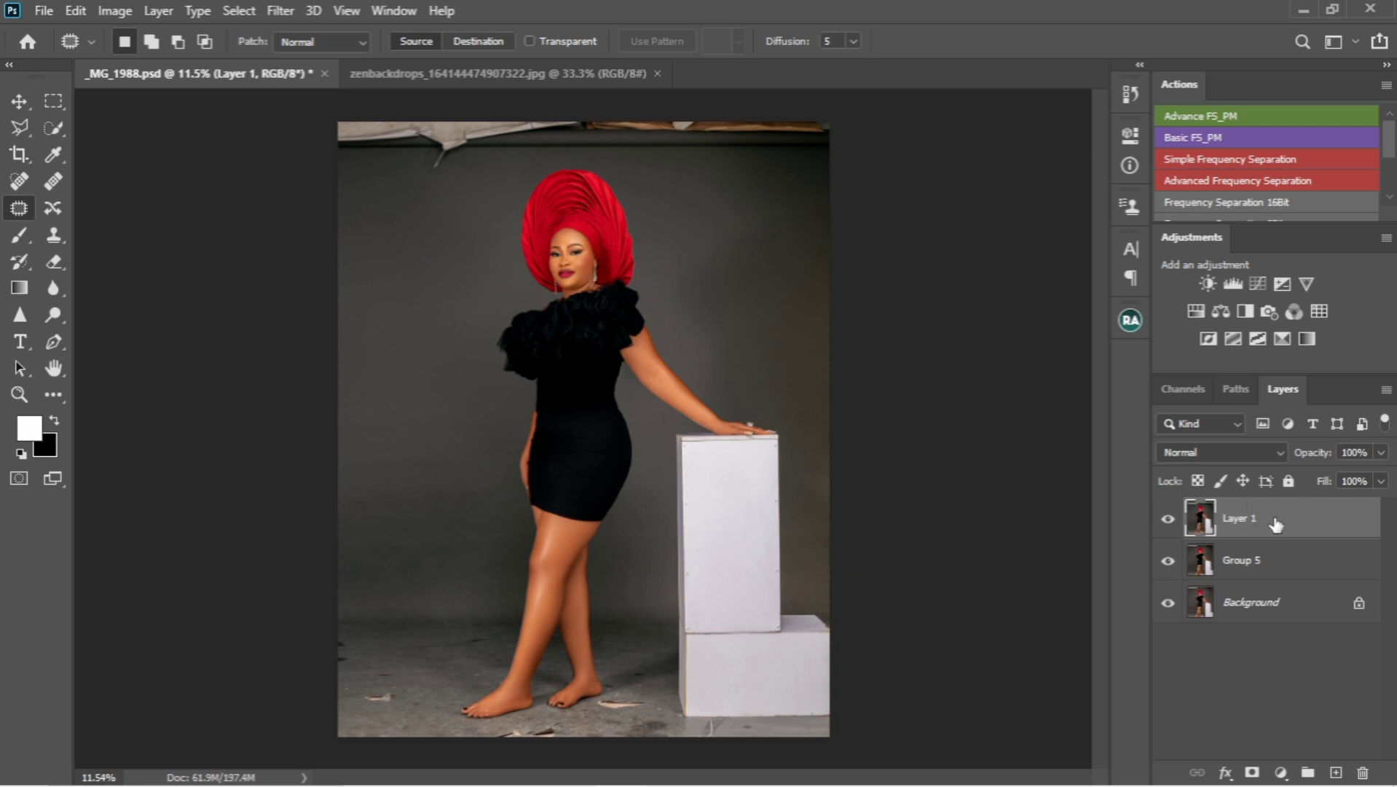
{"action": "key", "text": "ctrl+j"}
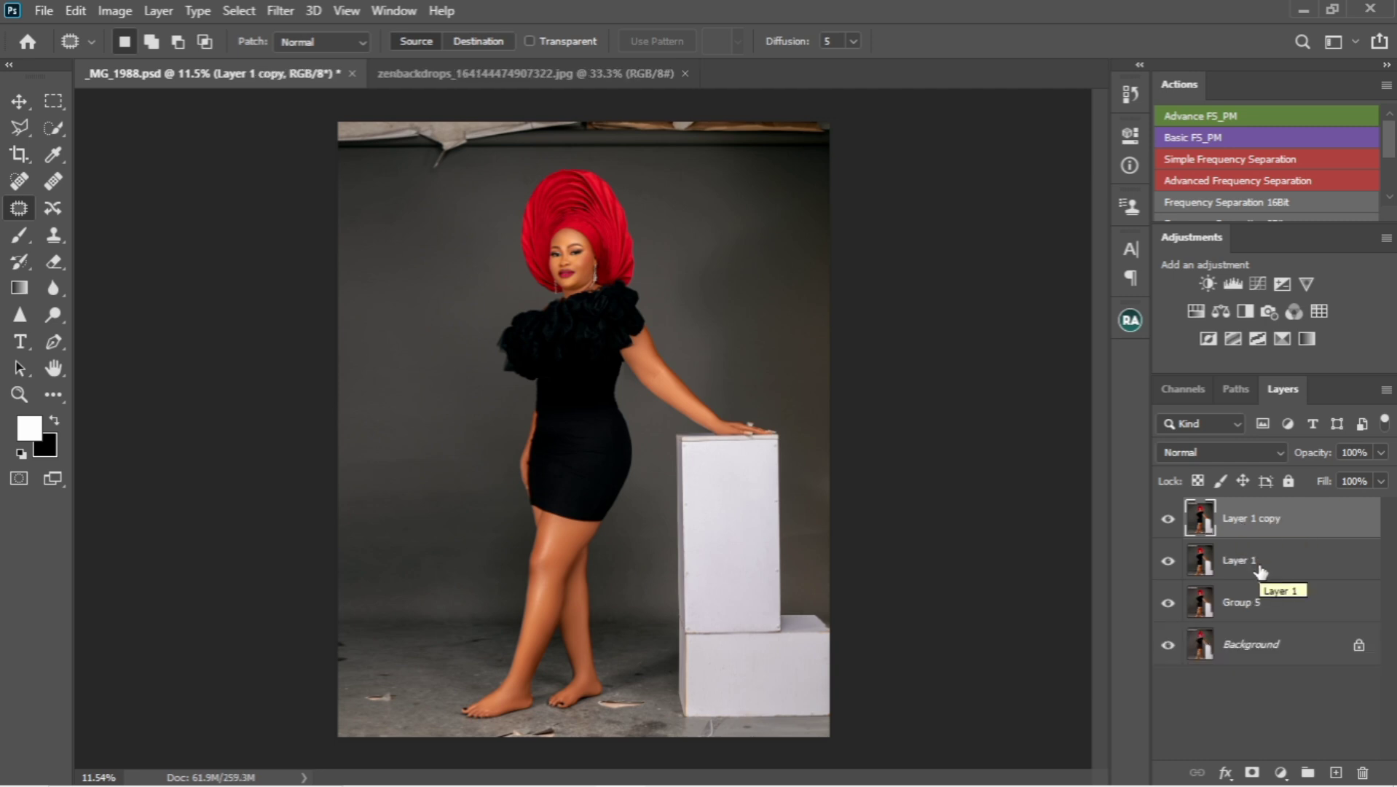
- Put Layer 1 and Layer 1 copy into a new group and expand it
{"action": "left_click", "coordinate": [1289, 559], "text": "shift"}
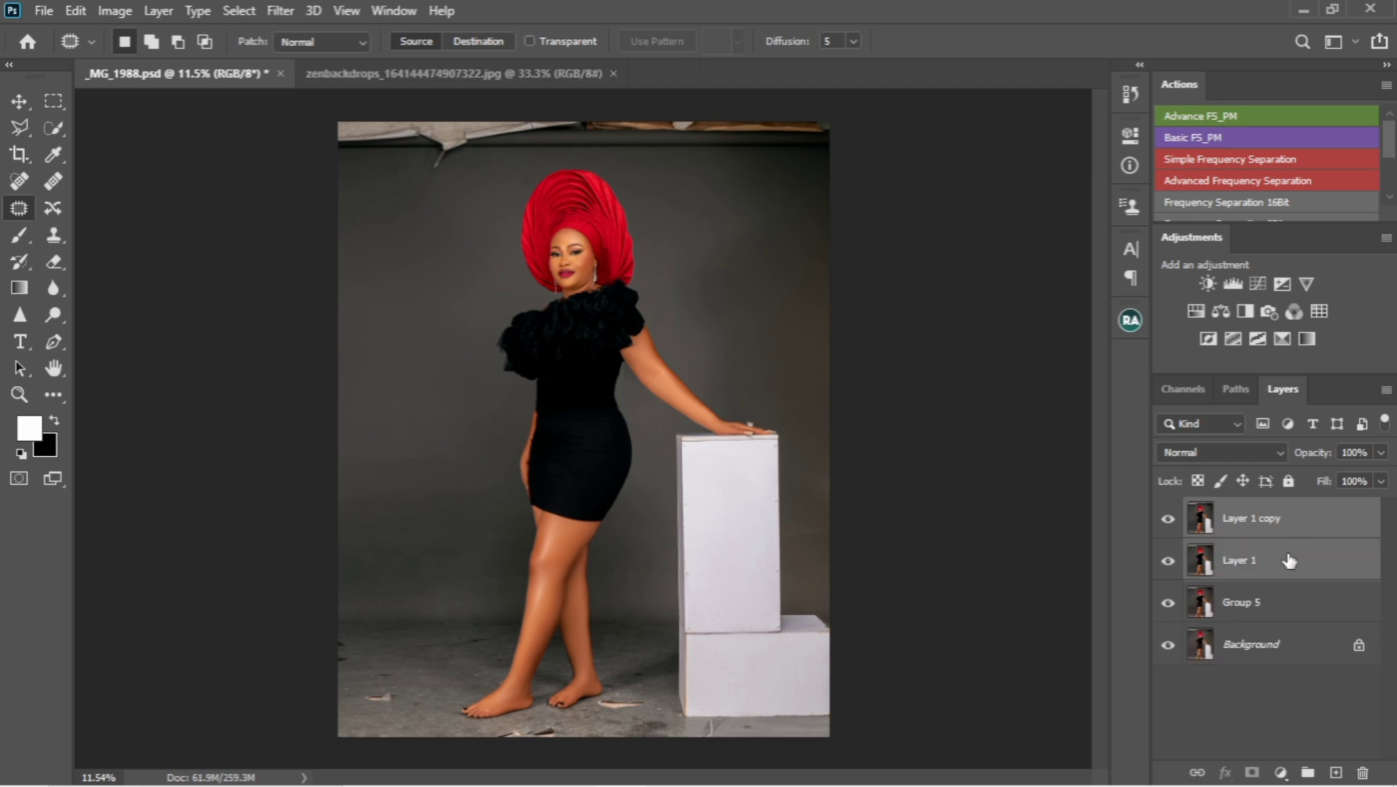
{"action": "left_click", "coordinate": [1307, 772]}
{"action": "left_click", "coordinate": [1191, 511]}
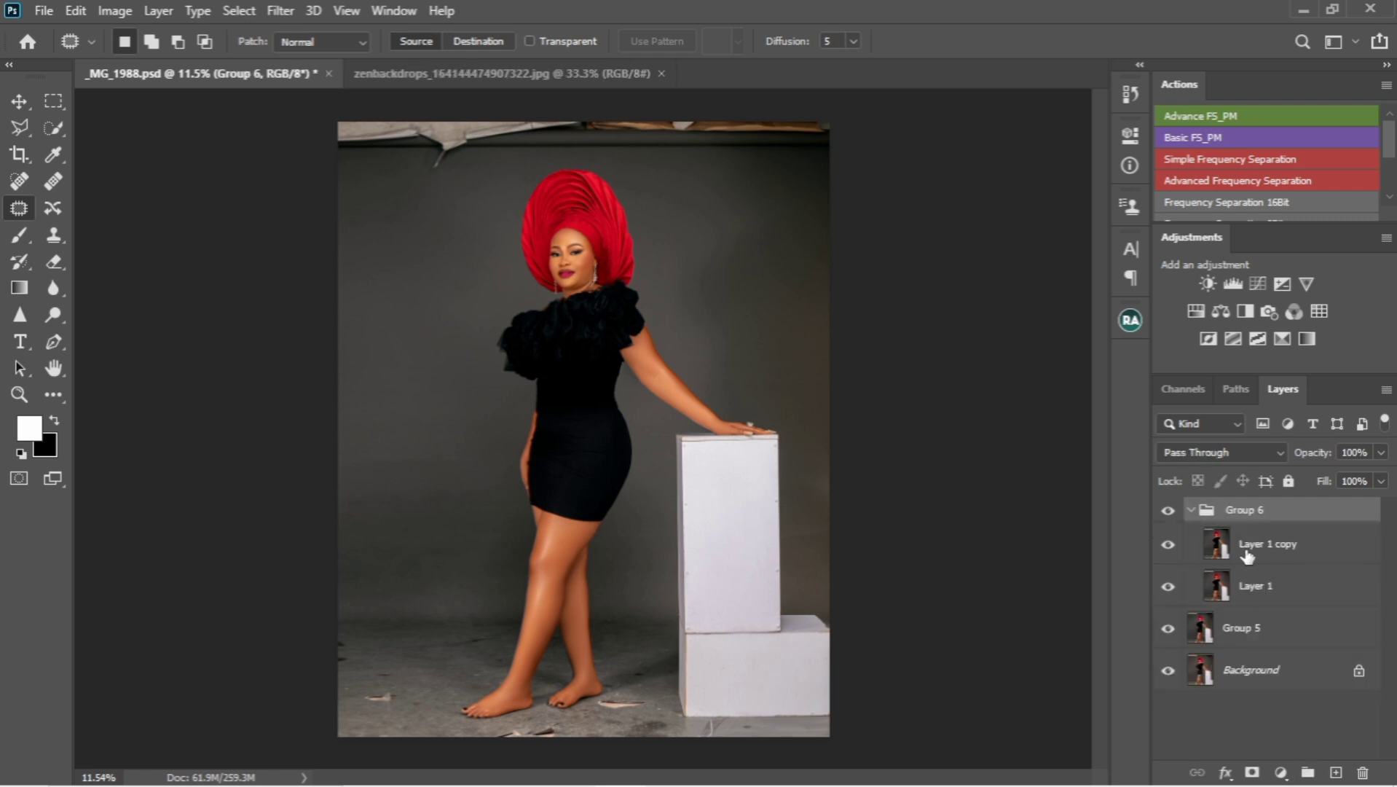
- Load the saved "sub" channel as a new selection and use it to mask Layer 1 copy
{"action": "left_click", "coordinate": [1260, 556]}
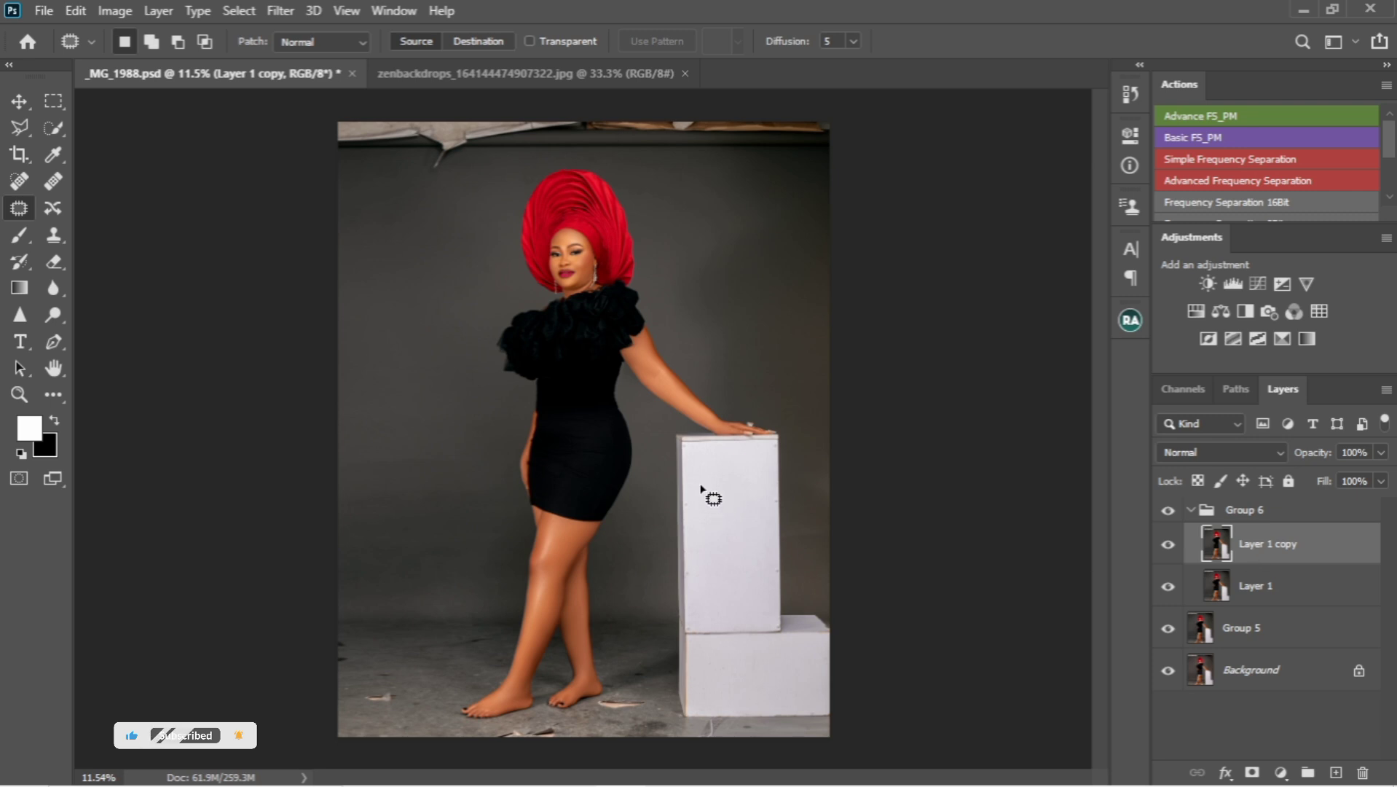
{"action": "scroll", "coordinate": [591, 344], "scroll_direction": "up", "scroll_amount": 1}
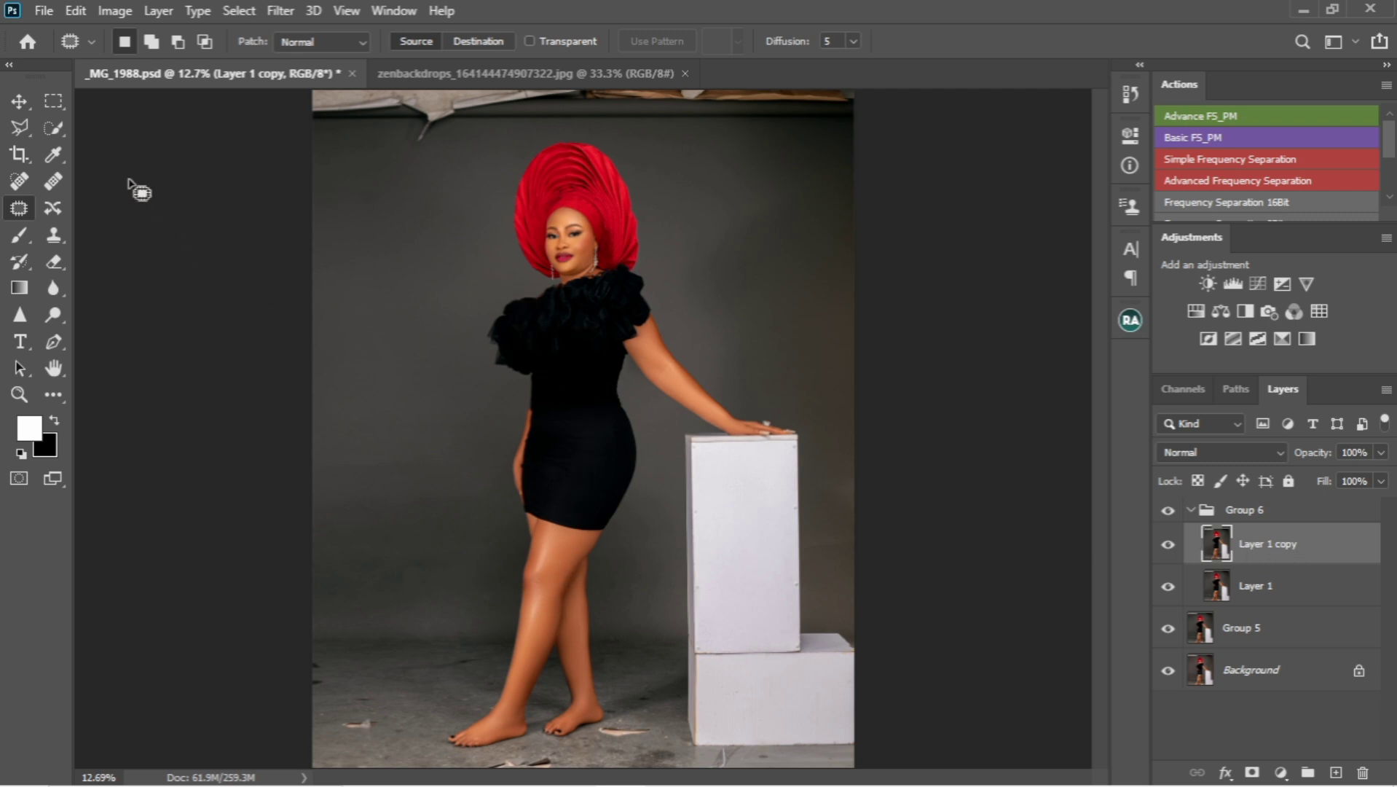
{"action": "left_click", "coordinate": [53, 102]}
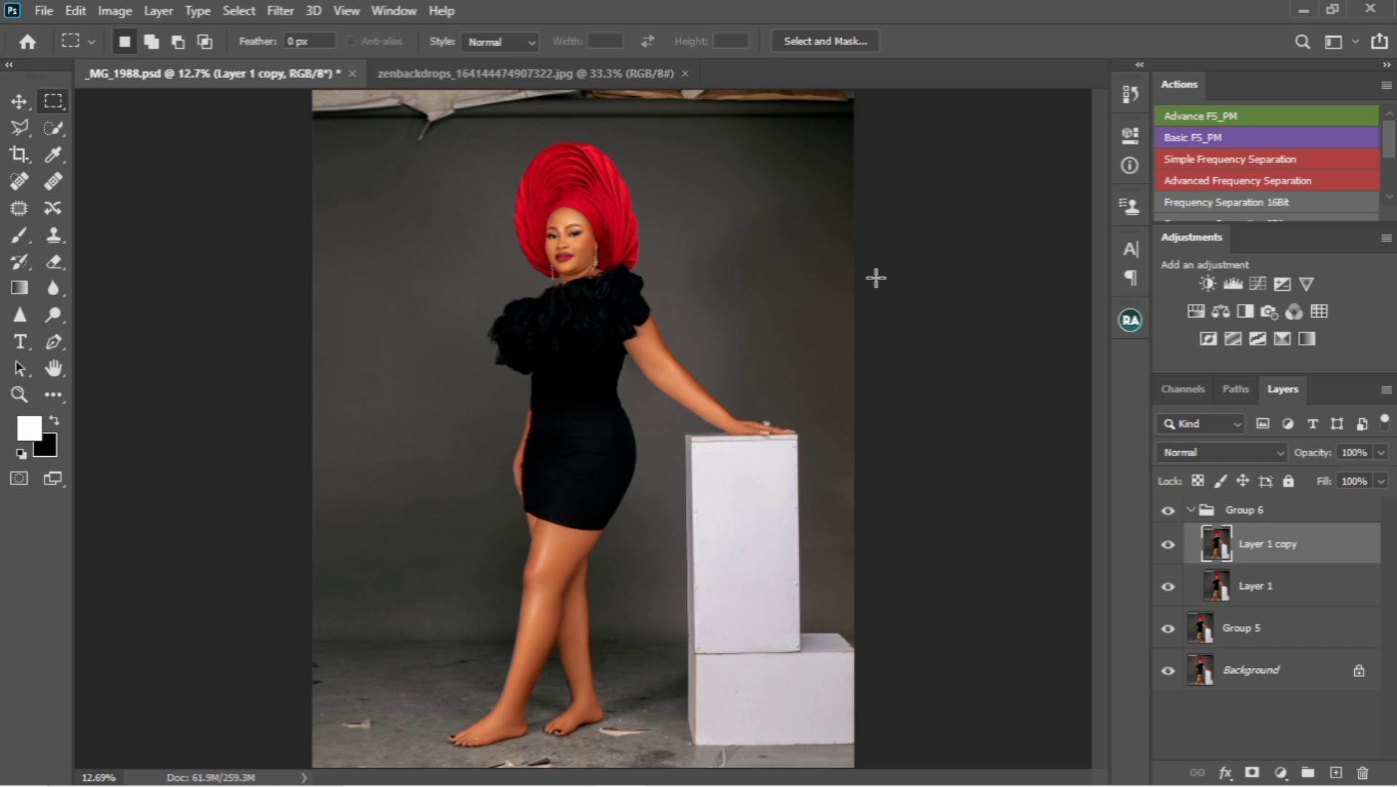
{"action": "right_click", "coordinate": [601, 311]}
{"action": "left_click", "coordinate": [659, 527]}
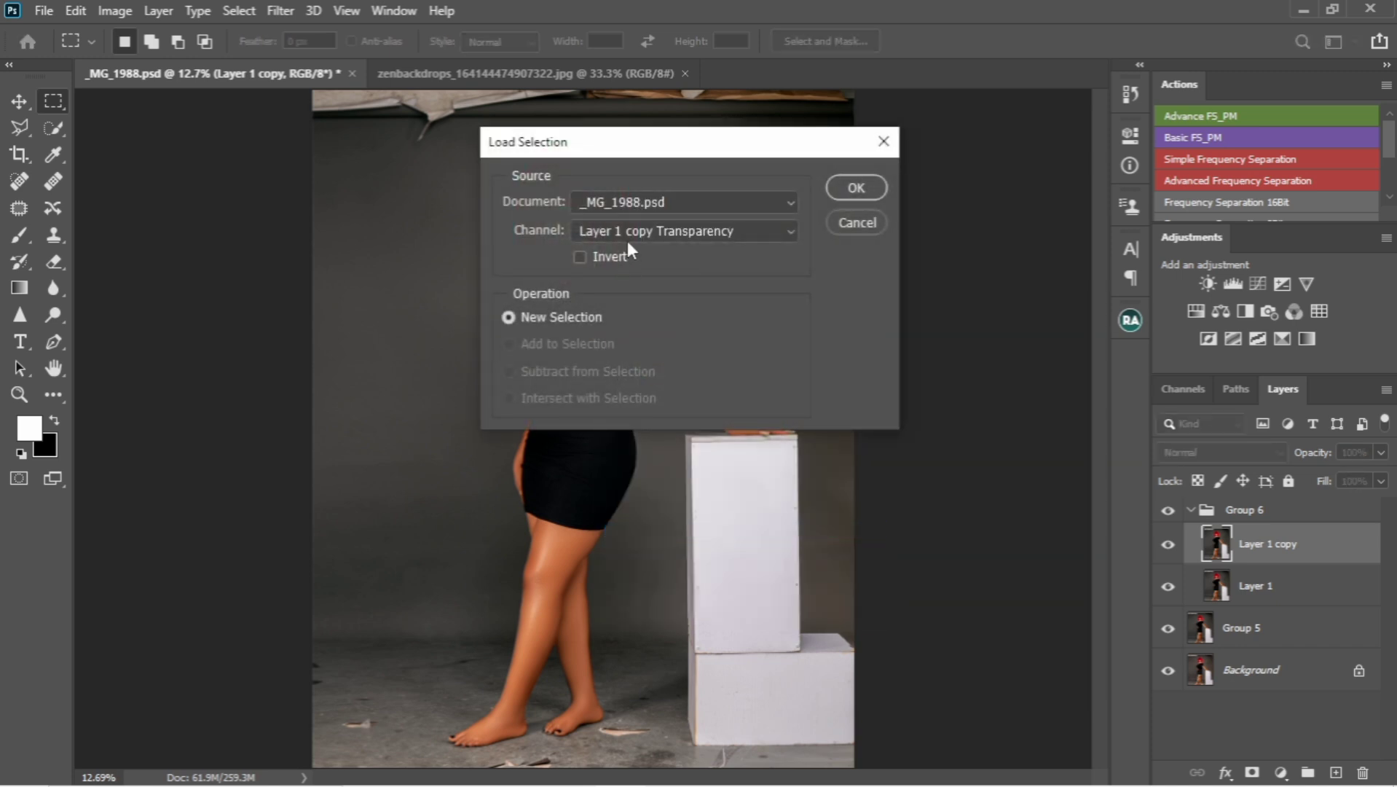
{"action": "left_click", "coordinate": [630, 229]}
{"action": "left_click", "coordinate": [628, 285]}
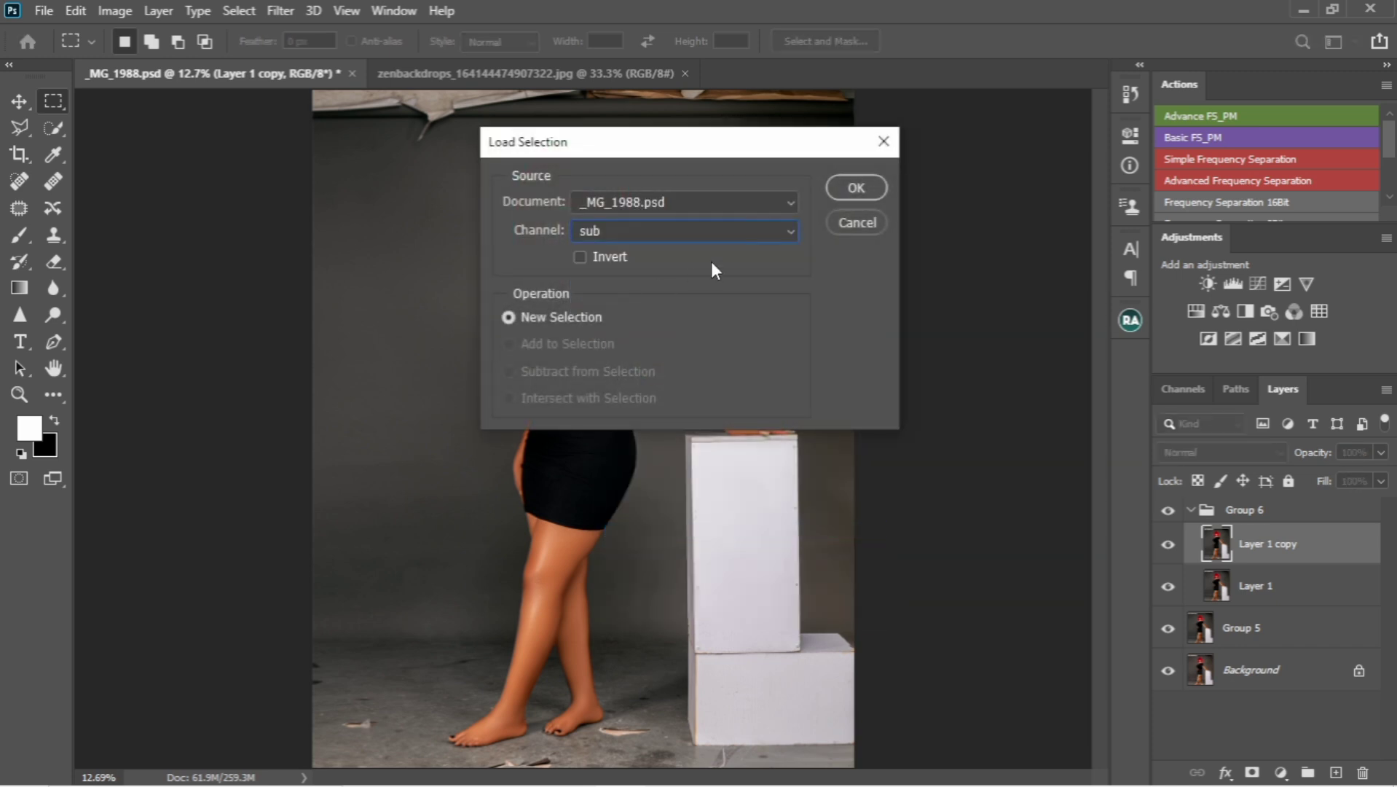
{"action": "left_click", "coordinate": [854, 188]}
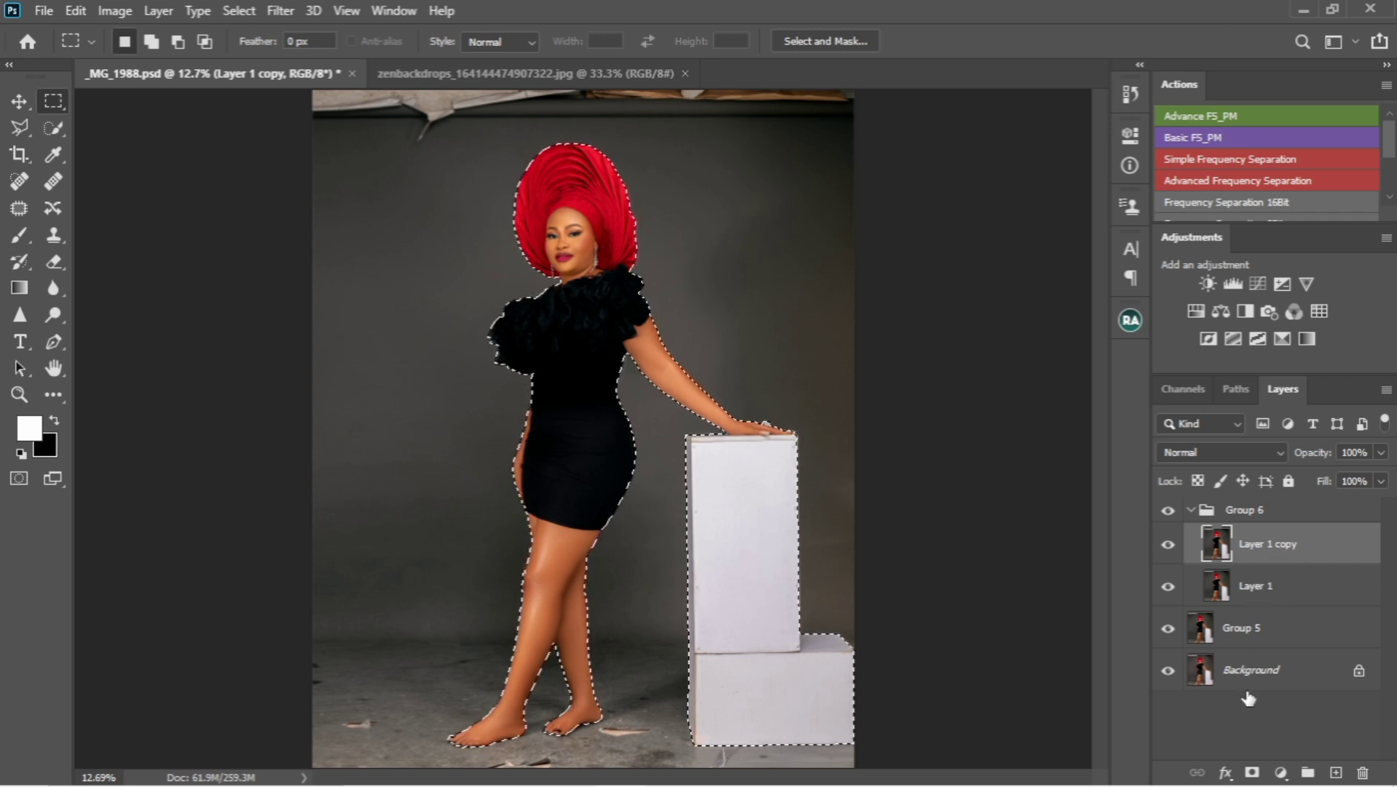
{"action": "left_click", "coordinate": [1252, 771]}
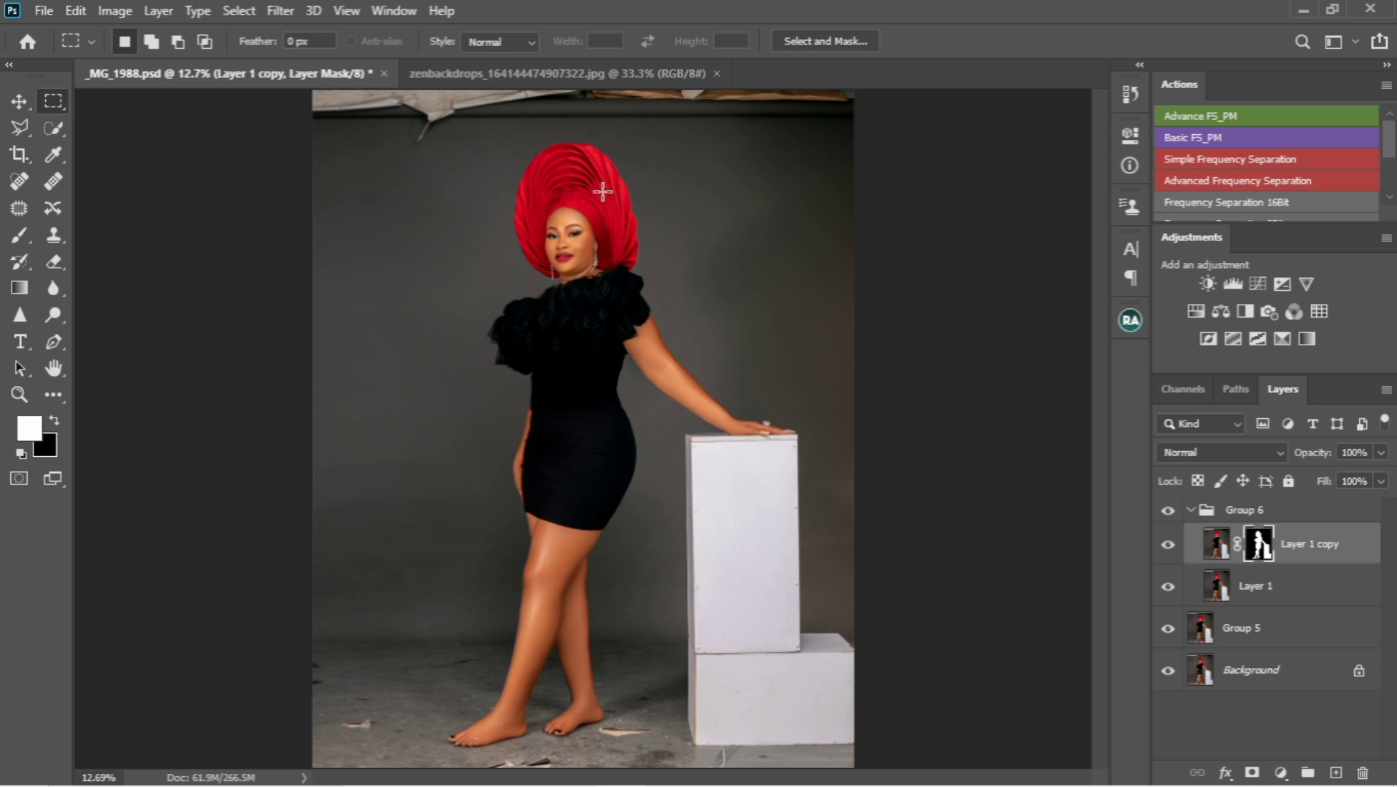
- Select Layer 1 and hide the masked Layer 1 copy
{"action": "left_click", "coordinate": [1282, 599]}
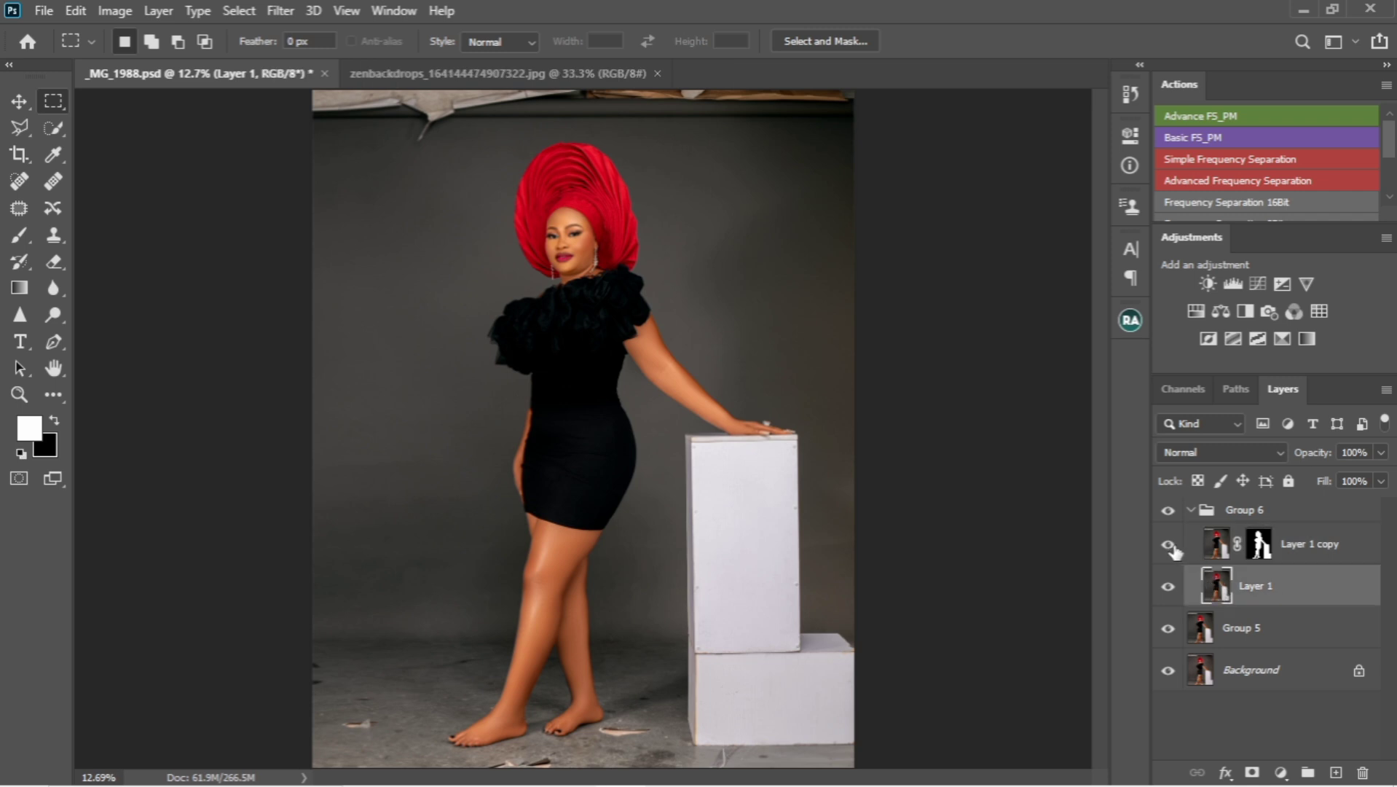
{"action": "left_click", "coordinate": [1168, 544]}
- Try brightening the background behind the masked subject with a Curves adjustment above Layer 1, and undo it
{"action": "left_click", "coordinate": [1130, 134]}
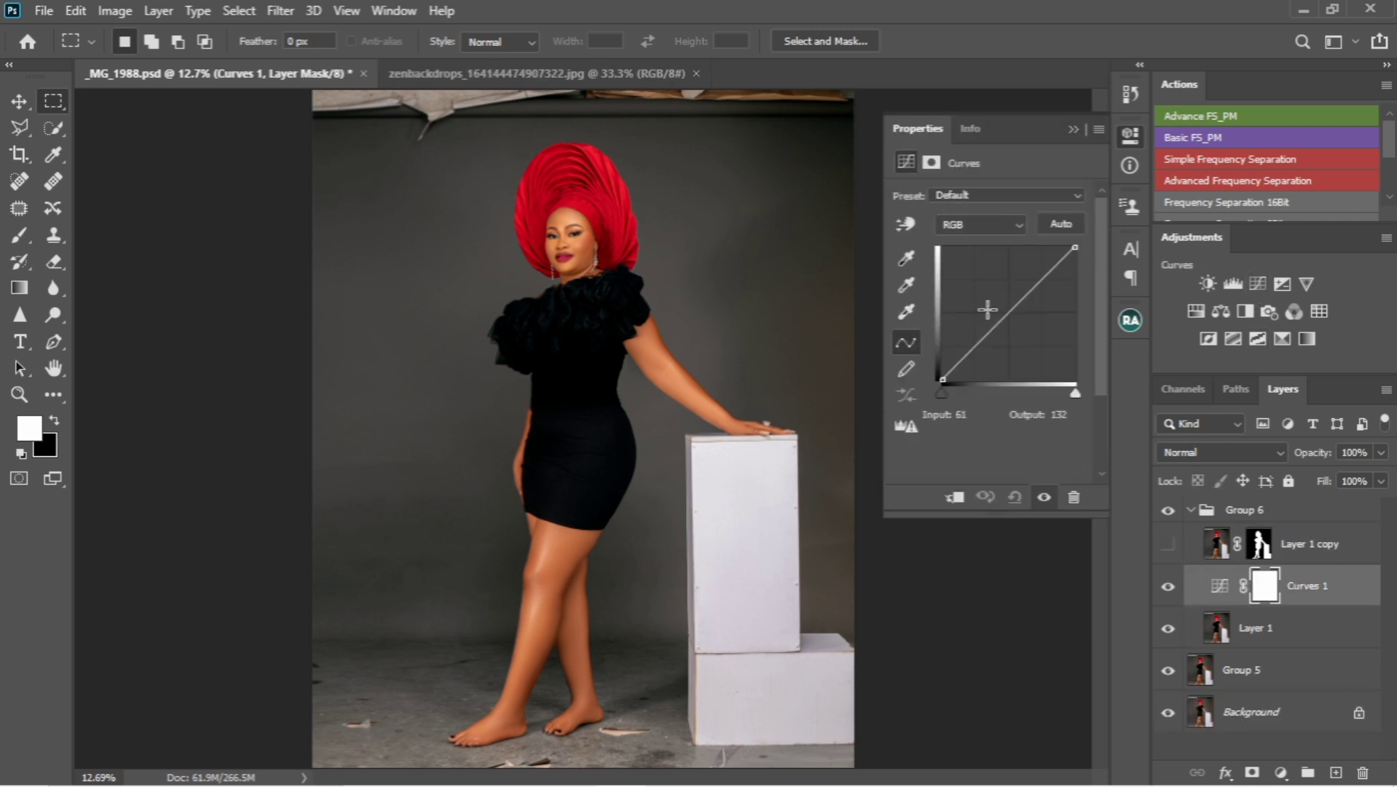
{"action": "left_click_drag", "start_coordinate": [1008, 312], "coordinate": [988, 289]}
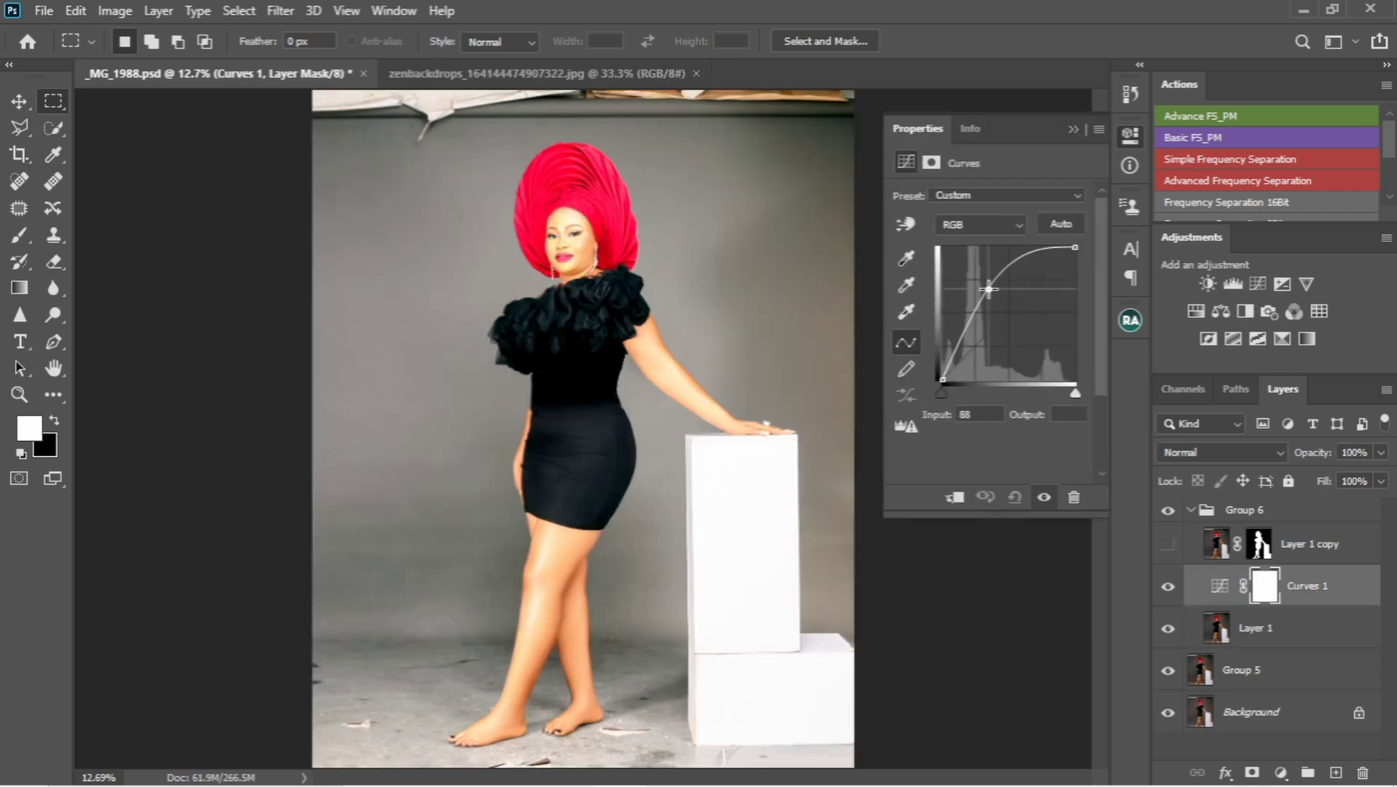
{"action": "left_click", "coordinate": [1168, 546]}
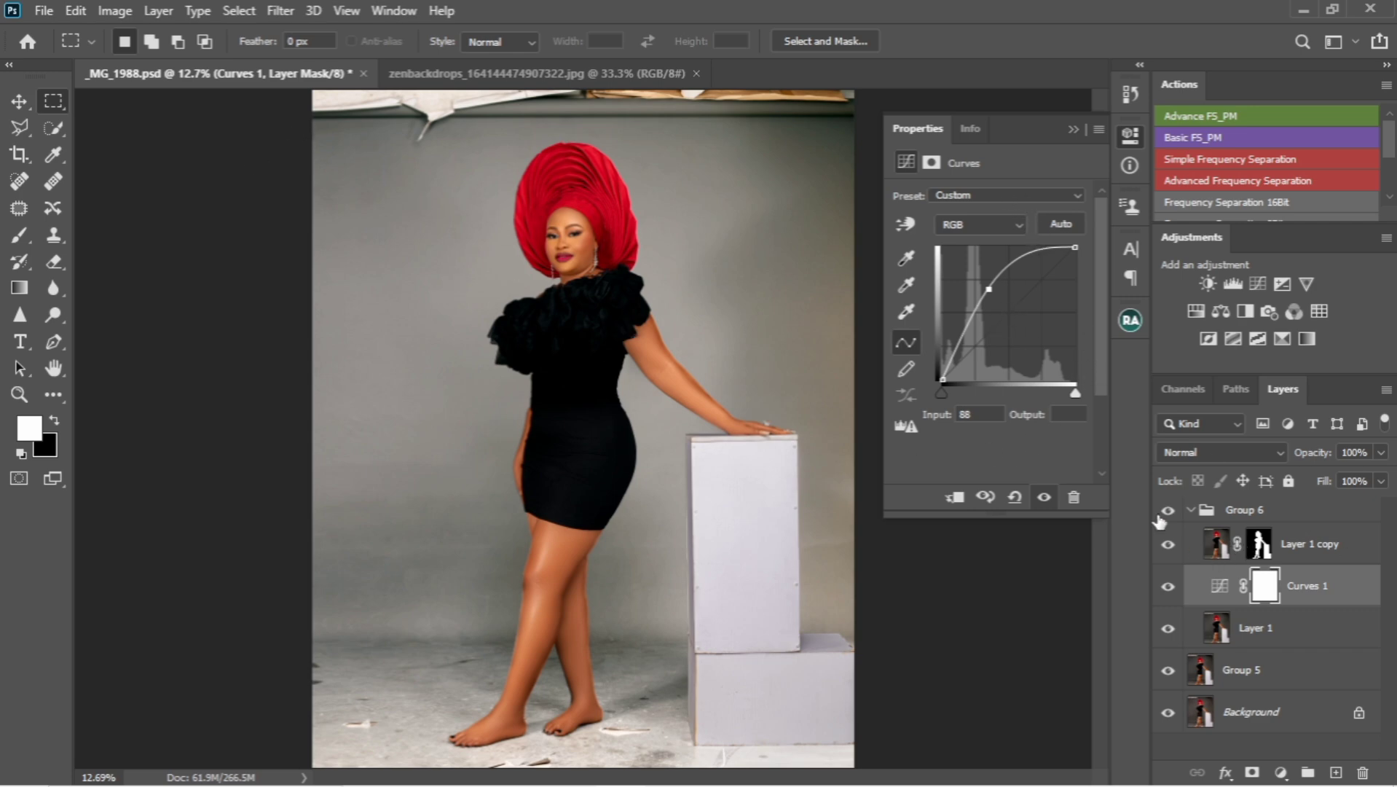
{"action": "key", "text": "ctrl+z"}
{"action": "key", "text": "ctrl+z"}
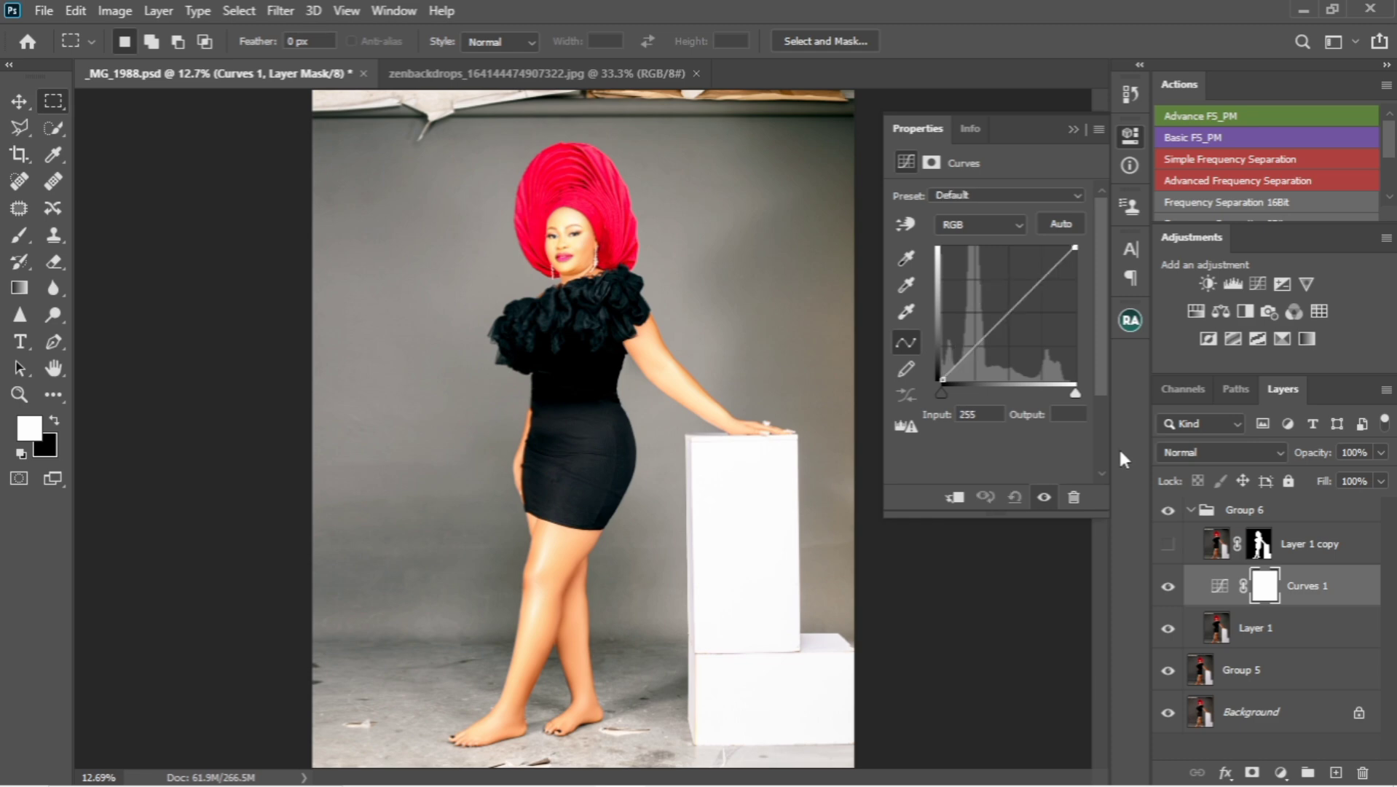
{"action": "key", "text": "ctrl+z"}
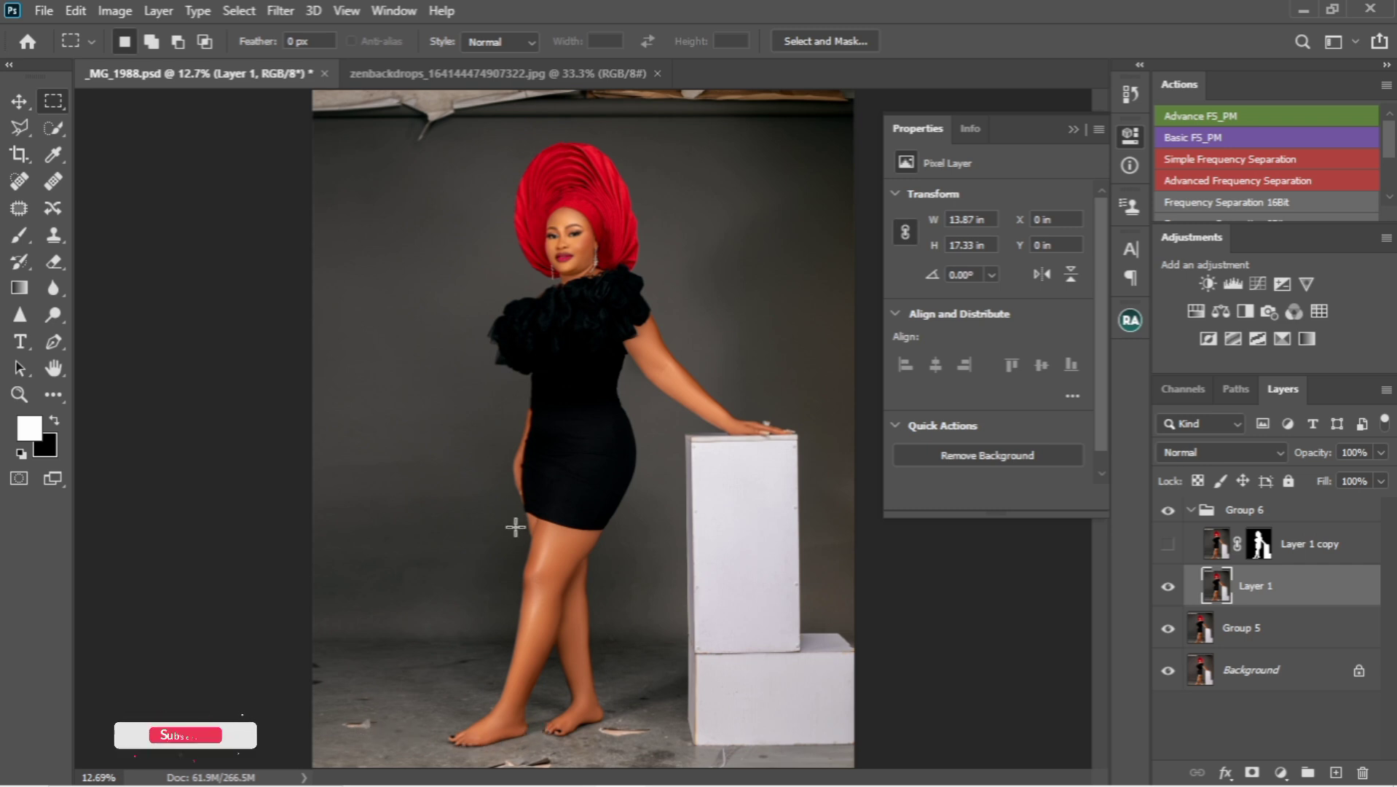
- Select about 5.3 × 1.9 in at the image's upper-left corner and stretch it upward to about 302% height, covering the torn backdrop edge
{"action": "scroll", "coordinate": [498, 504], "scroll_direction": "down", "scroll_amount": 1}
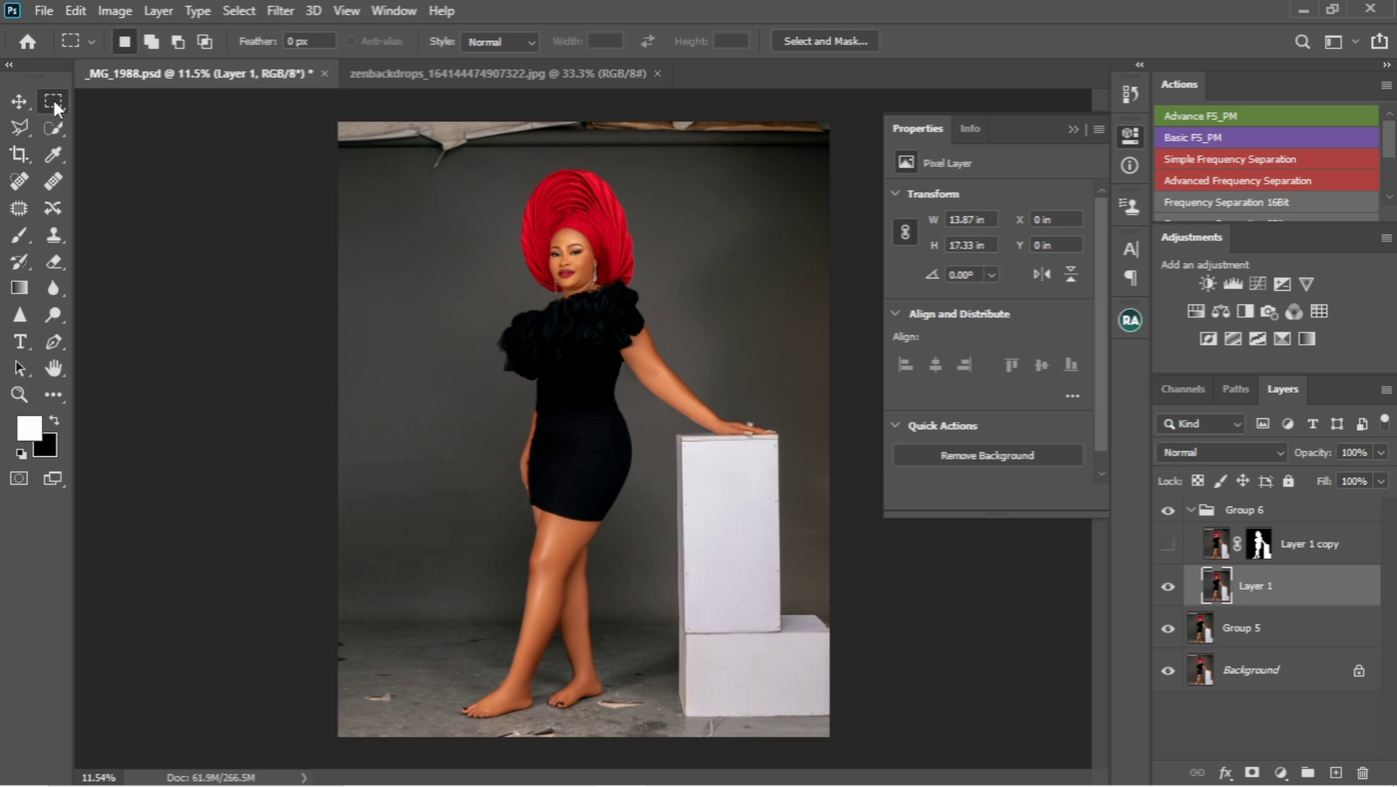
{"action": "left_click_drag", "start_coordinate": [338, 122], "coordinate": [525, 188]}
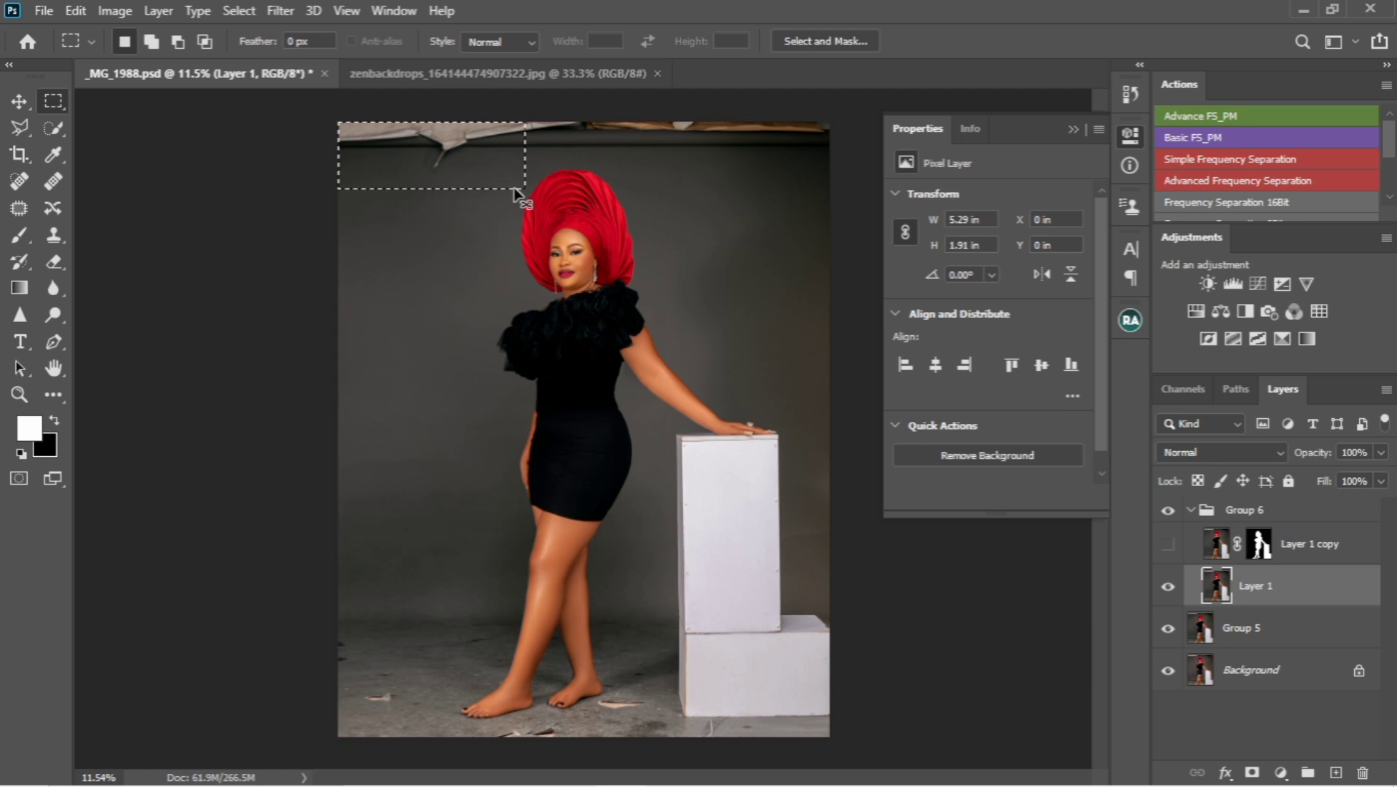
{"action": "key", "text": "ctrl+t"}
{"action": "key", "text": "ctrl+minus"}
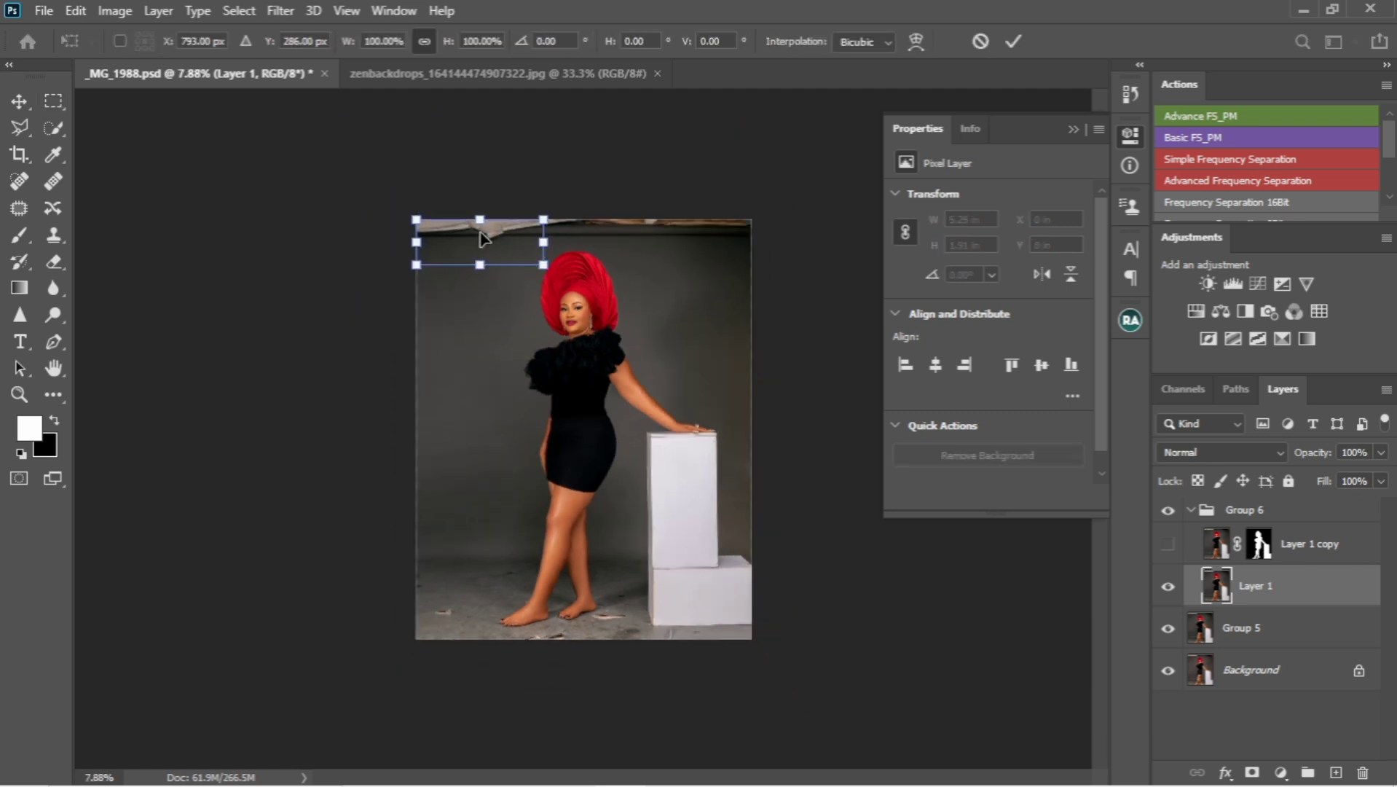
{"action": "left_click_drag", "start_coordinate": [480, 219], "coordinate": [480, 128]}
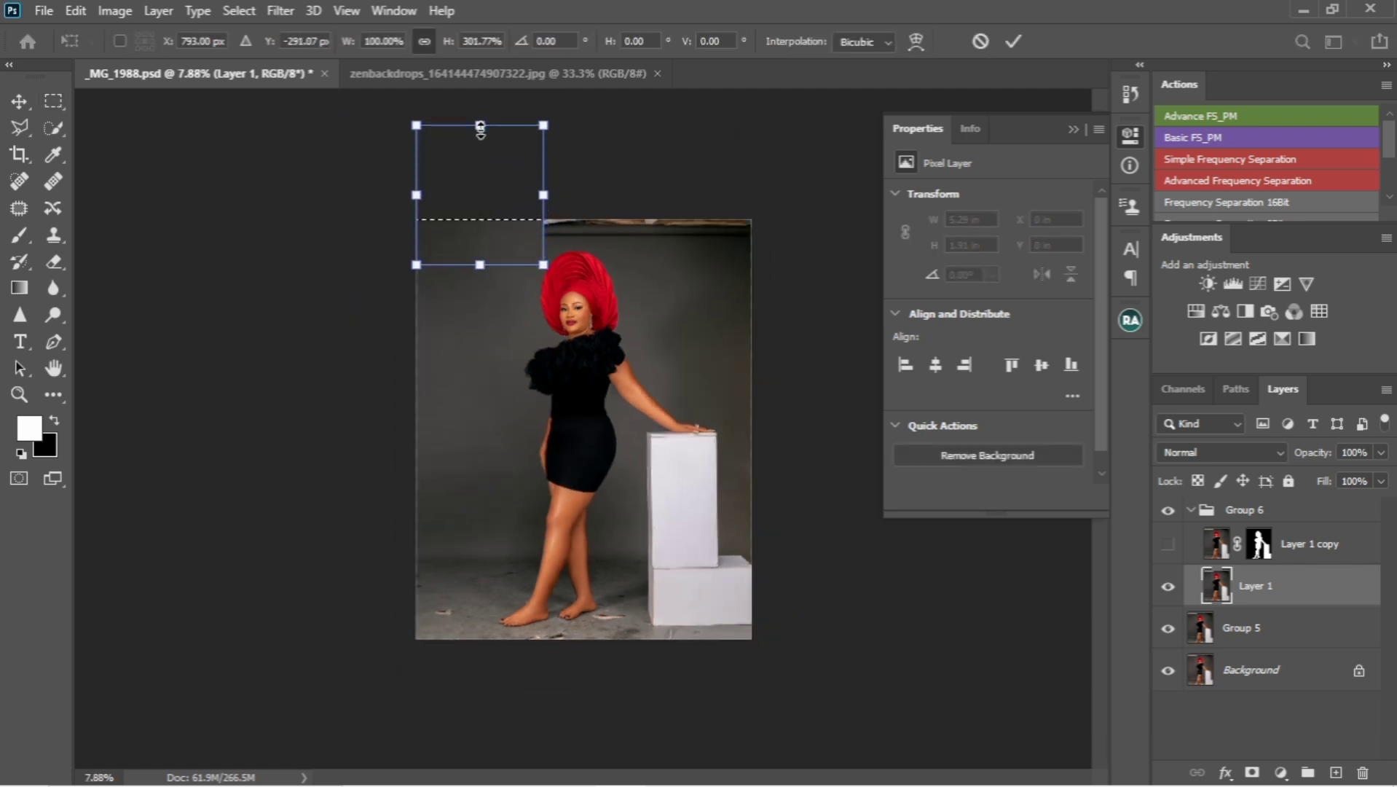
{"action": "key", "text": "Return"}
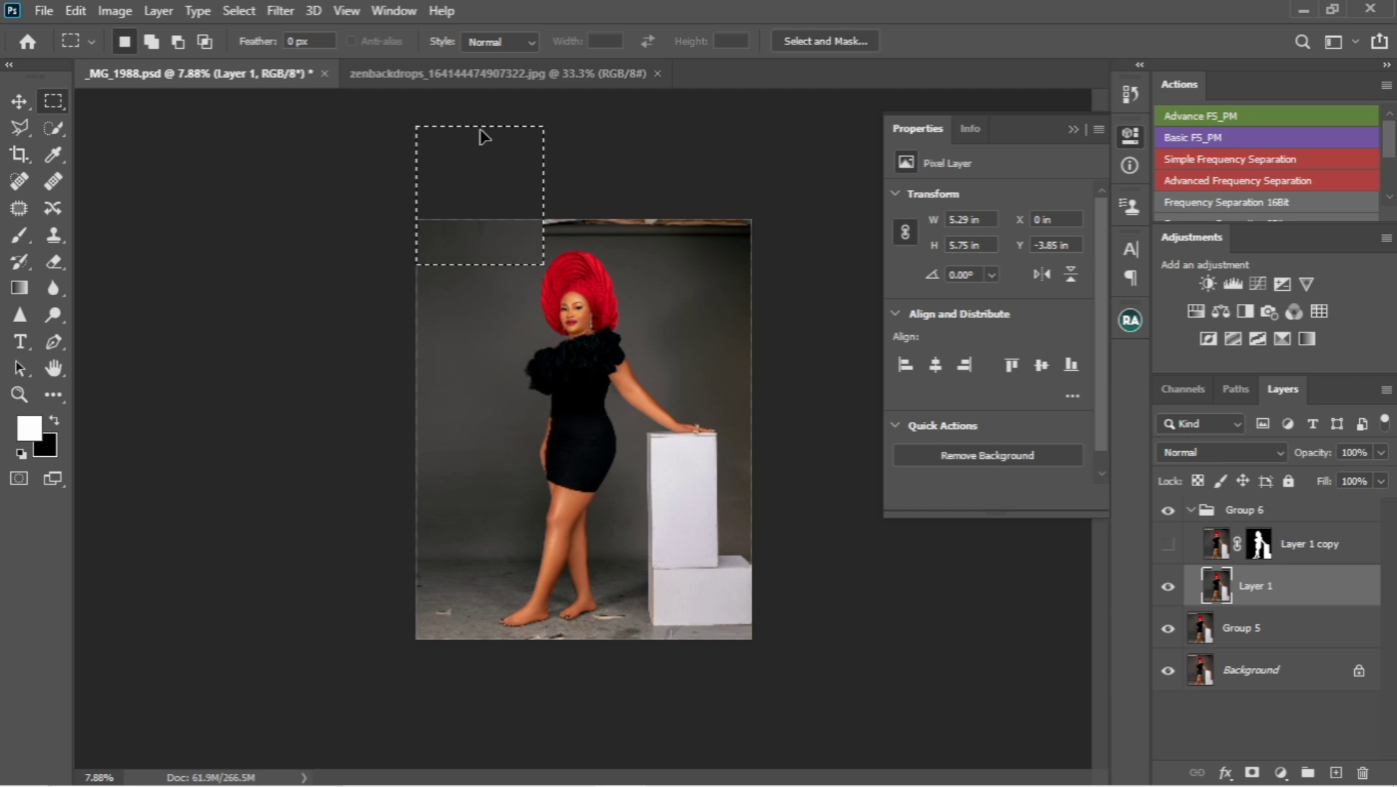
{"action": "key", "text": "ctrl+d"}
- Select the remaining backdrop edge strip, about 10 × 1.1 in, along the image's upper right and stretch it upward to about 3.7 in tall
{"action": "left_click_drag", "start_coordinate": [511, 152], "coordinate": [775, 245]}
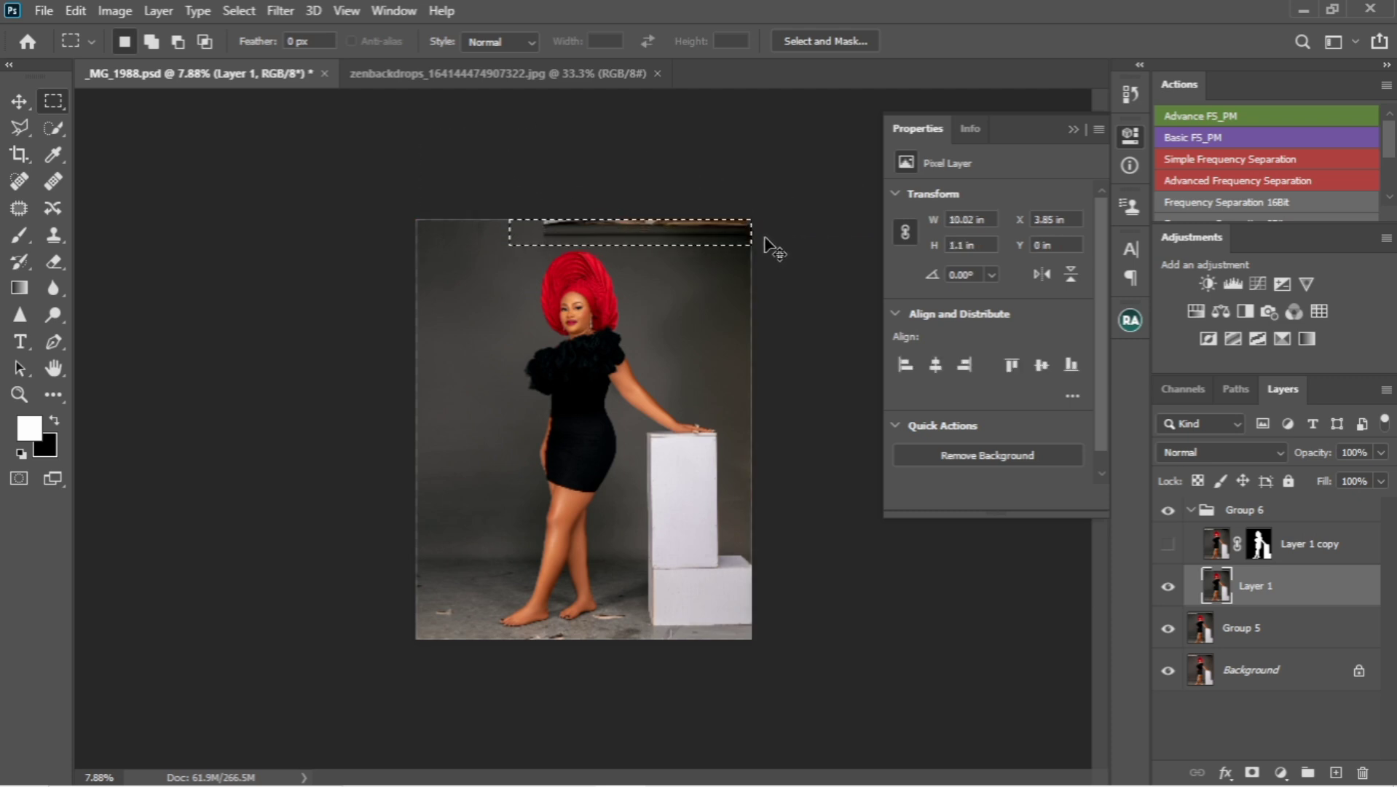
{"action": "key", "text": "ctrl+t"}
{"action": "left_click_drag", "start_coordinate": [628, 219], "coordinate": [629, 156]}
{"action": "key", "text": "Return"}
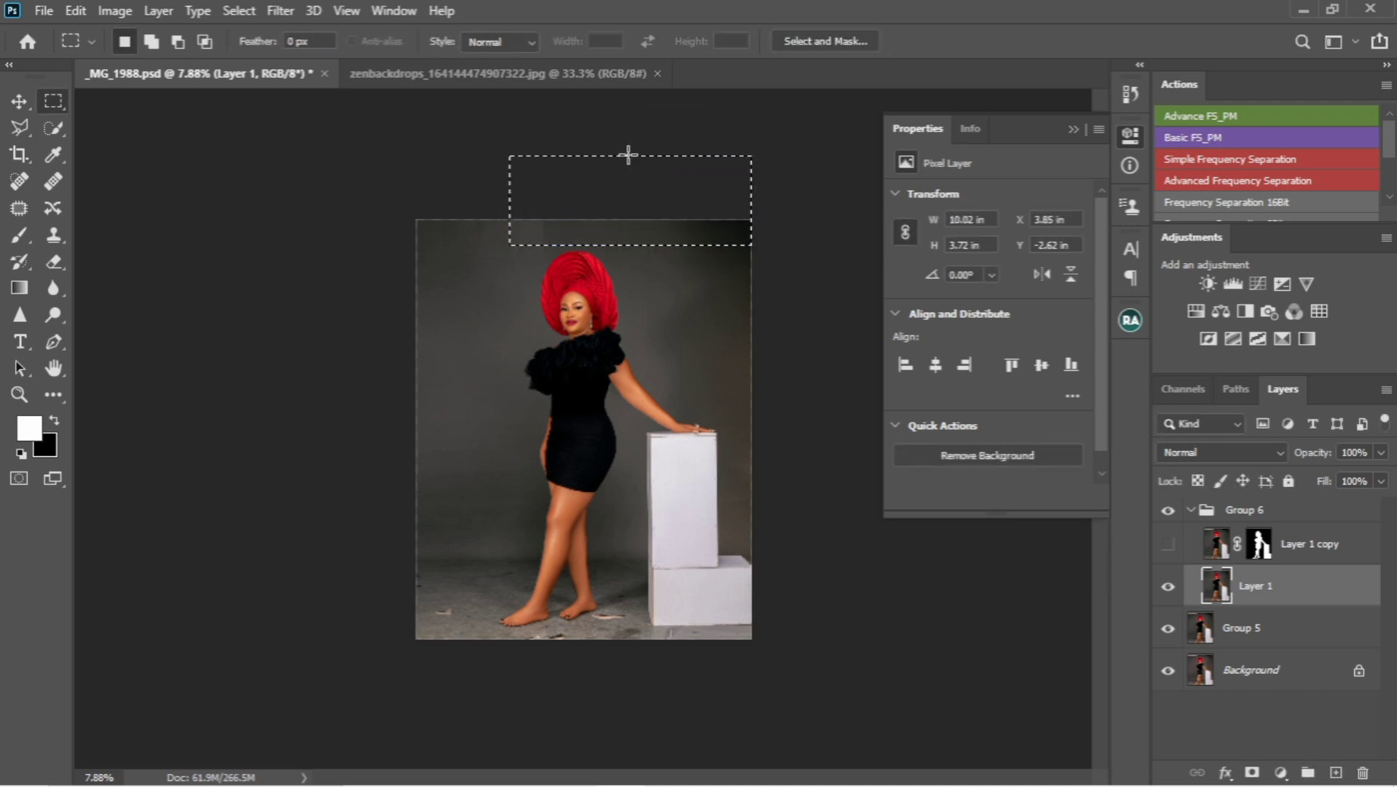
{"action": "key", "text": "ctrl+d"}
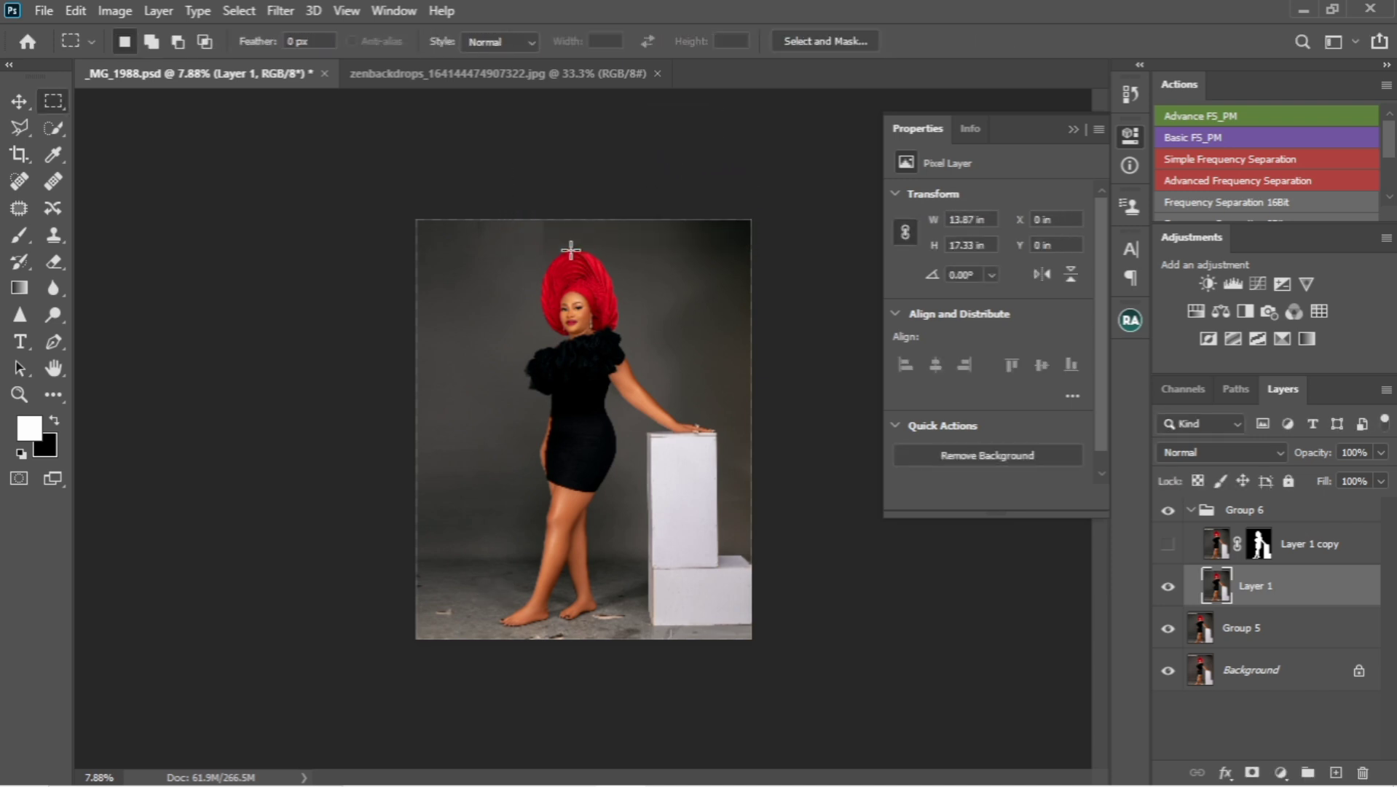
- Patch out the dark marks near the floor's left edge and the paper scrap left of the feet with clean floor
{"action": "scroll", "coordinate": [424, 649], "scroll_direction": "up", "scroll_amount": 6}
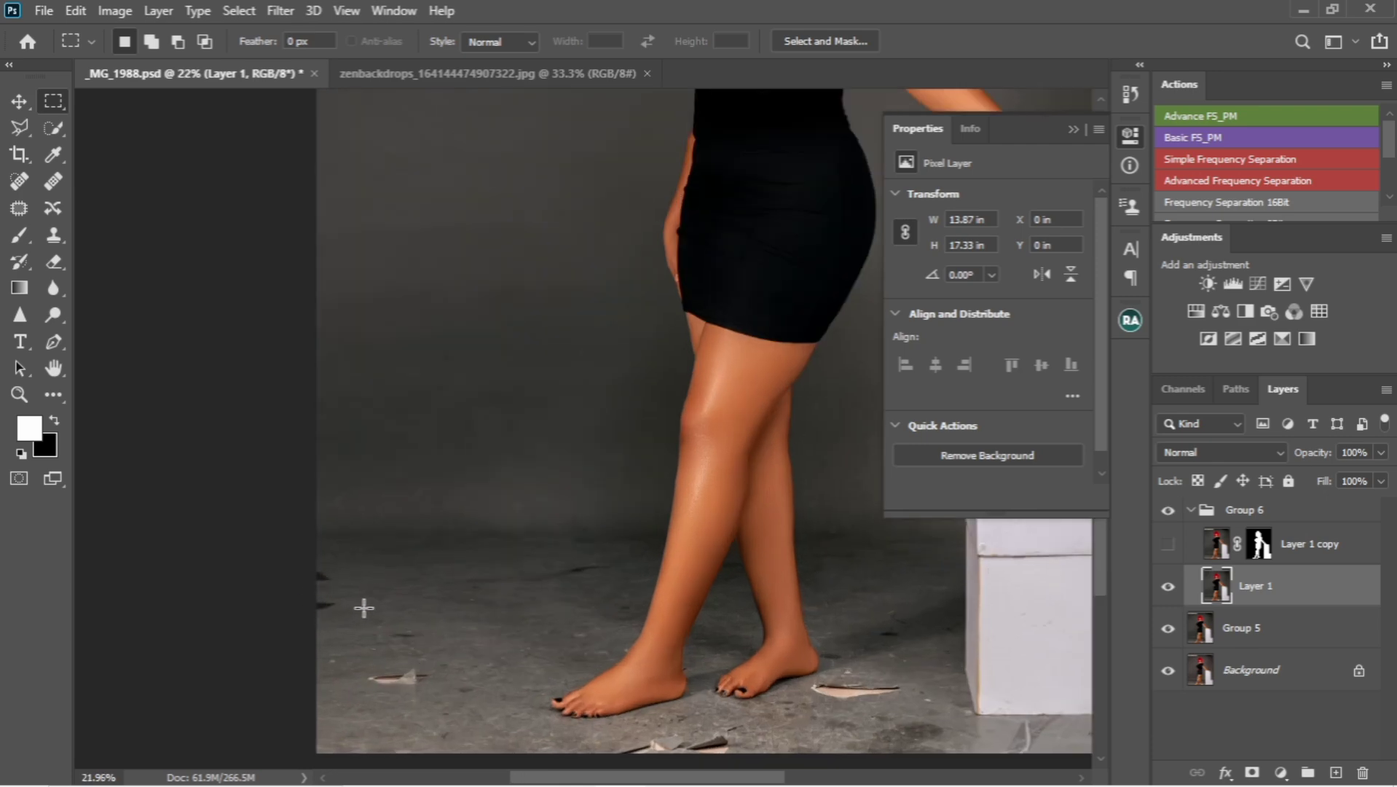
{"action": "left_click", "coordinate": [19, 208]}
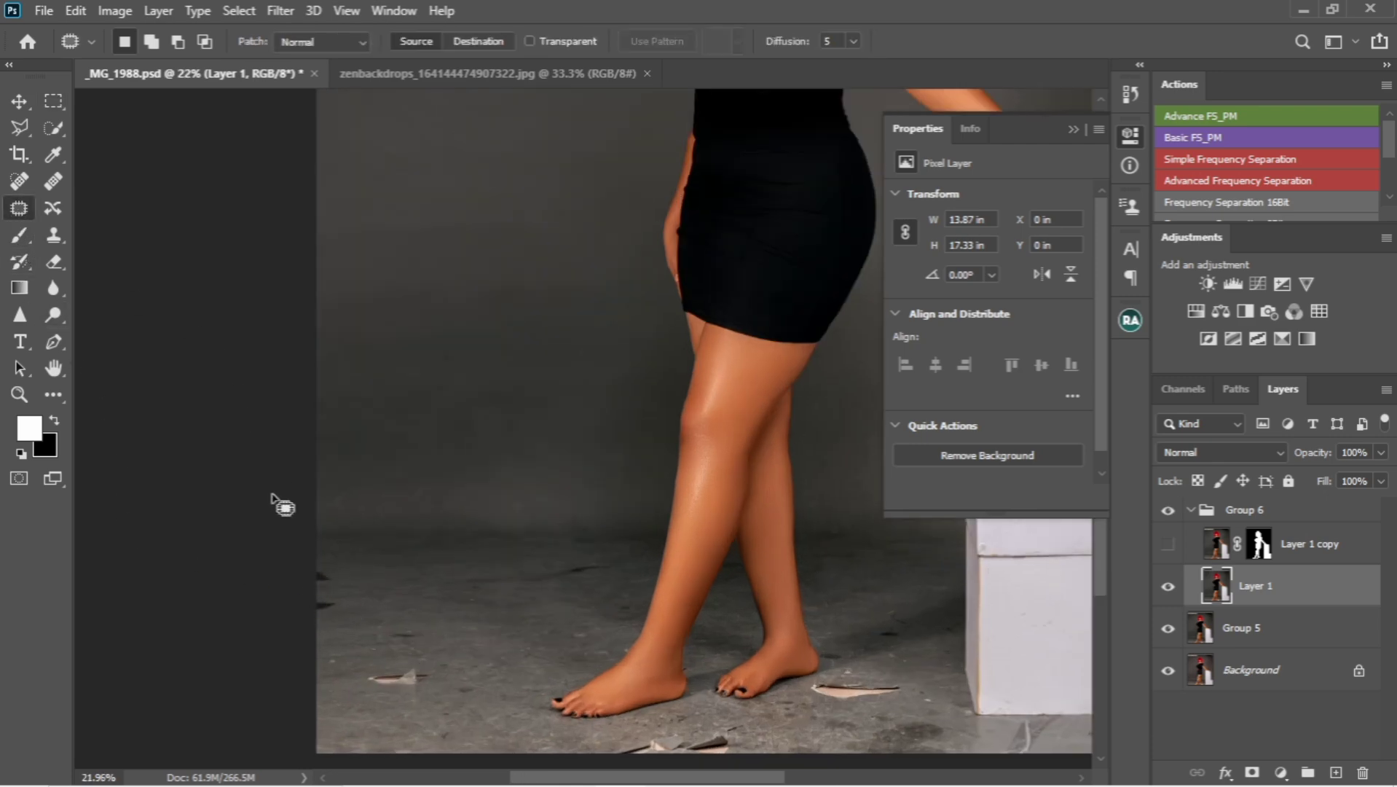
{"action": "mouse_move", "coordinate": [338, 581]}
{"action": "left_mouse_down"}
{"action": "mouse_move", "coordinate": [330, 621]}
{"action": "mouse_move", "coordinate": [289, 579]}
{"action": "mouse_move", "coordinate": [328, 553]}
{"action": "mouse_move", "coordinate": [368, 592]}
{"action": "left_mouse_up"}
{"action": "key", "text": "ctrl+d"}
{"action": "mouse_move", "coordinate": [358, 640]}
{"action": "left_mouse_down"}
{"action": "mouse_move", "coordinate": [421, 636]}
{"action": "mouse_move", "coordinate": [409, 609]}
{"action": "left_mouse_up"}
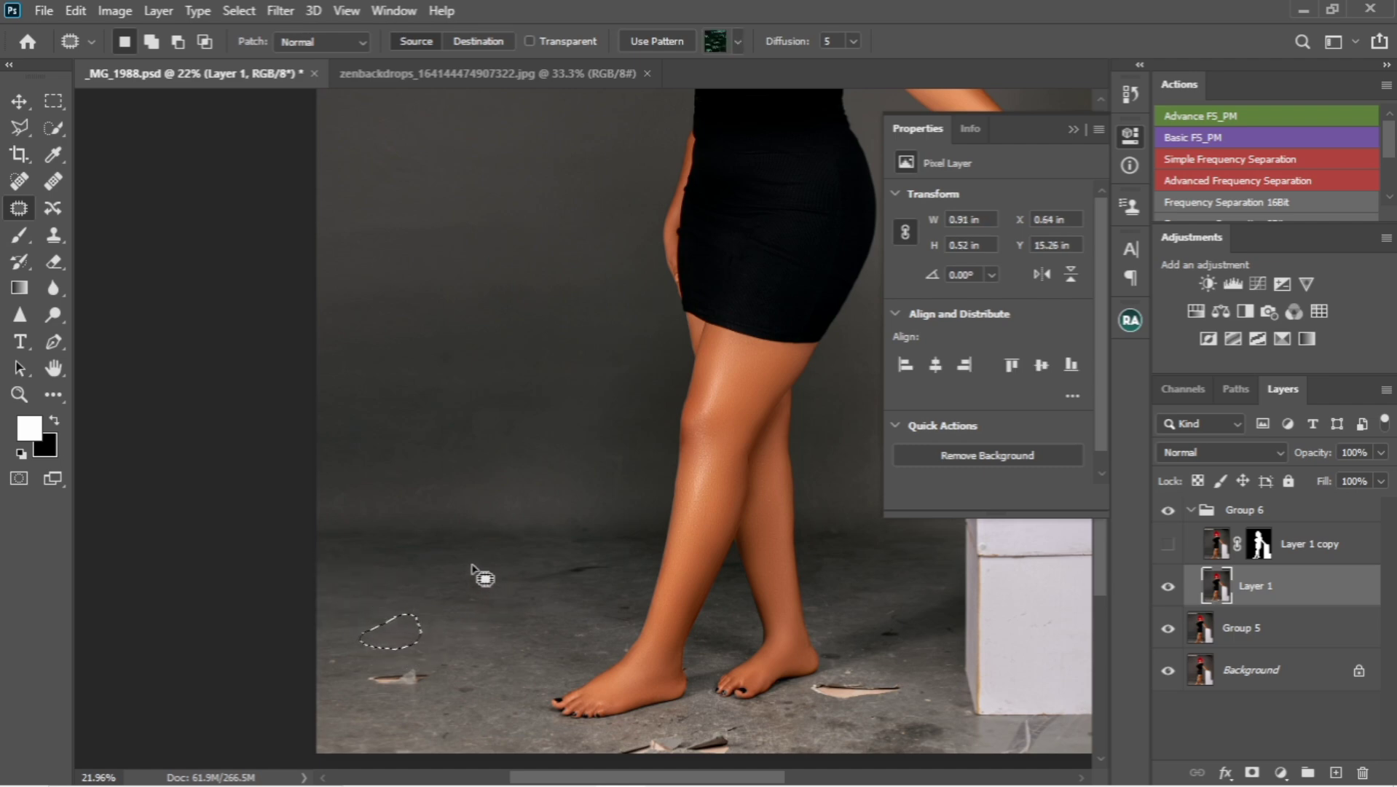
{"action": "mouse_move", "coordinate": [467, 563]}
{"action": "left_mouse_down"}
{"action": "mouse_move", "coordinate": [489, 585]}
{"action": "mouse_move", "coordinate": [605, 576]}
{"action": "mouse_move", "coordinate": [543, 559]}
{"action": "left_mouse_up"}
{"action": "left_click_drag", "start_coordinate": [552, 569], "coordinate": [453, 573]}
{"action": "mouse_move", "coordinate": [435, 648]}
{"action": "left_mouse_down"}
{"action": "mouse_move", "coordinate": [399, 698]}
{"action": "mouse_move", "coordinate": [362, 674]}
{"action": "mouse_move", "coordinate": [394, 674]}
{"action": "mouse_move", "coordinate": [404, 457]}
{"action": "mouse_move", "coordinate": [378, 475]}
{"action": "mouse_move", "coordinate": [413, 461]}
{"action": "left_mouse_up"}
{"action": "left_click_drag", "start_coordinate": [403, 468], "coordinate": [437, 469]}
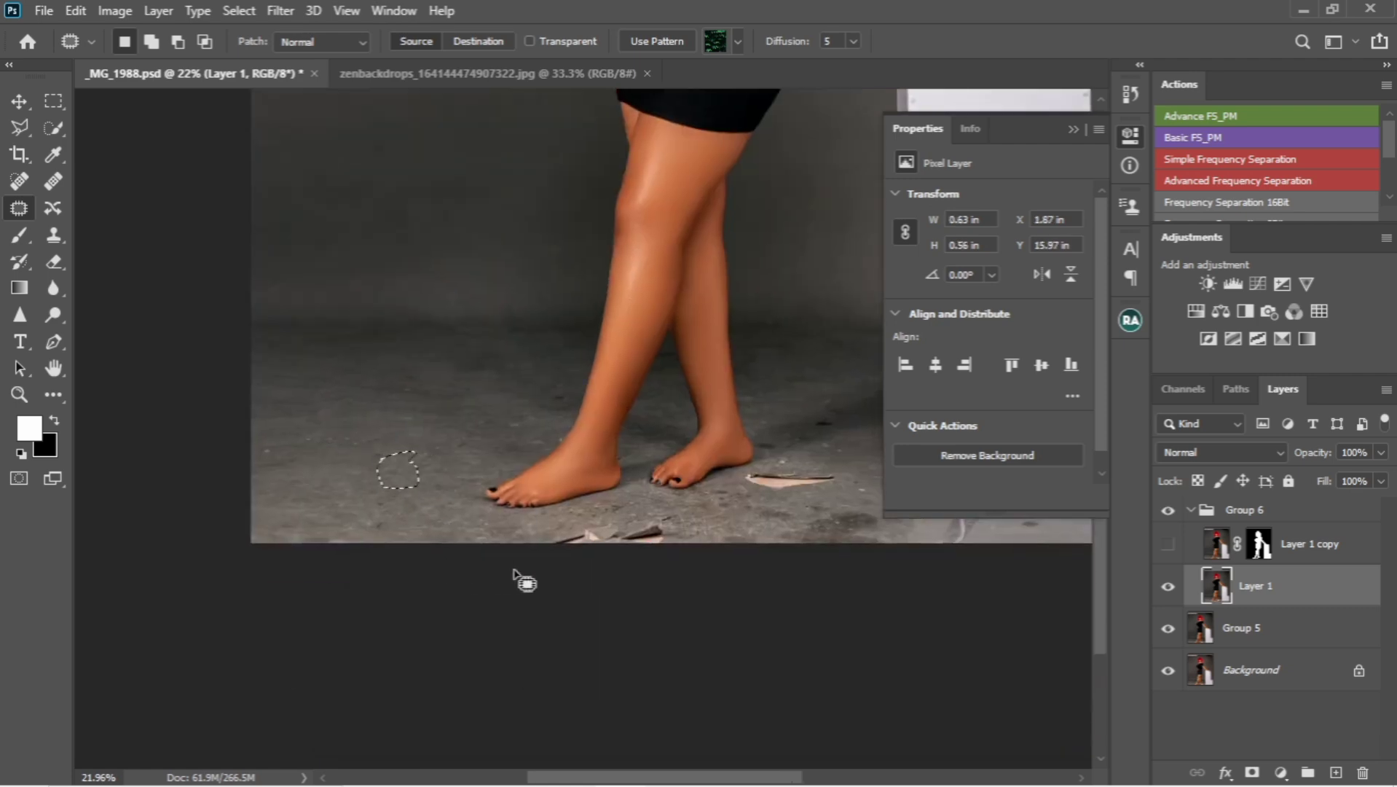
- Patch out the paper scraps below and to the right of the feet with clean floor texture
{"action": "mouse_move", "coordinate": [551, 531]}
{"action": "left_mouse_down"}
{"action": "mouse_move", "coordinate": [657, 554]}
{"action": "mouse_move", "coordinate": [684, 527]}
{"action": "mouse_move", "coordinate": [674, 510]}
{"action": "mouse_move", "coordinate": [623, 530]}
{"action": "mouse_move", "coordinate": [410, 518]}
{"action": "left_mouse_up"}
{"action": "mouse_move", "coordinate": [749, 486]}
{"action": "left_mouse_down"}
{"action": "mouse_move", "coordinate": [842, 482]}
{"action": "mouse_move", "coordinate": [843, 469]}
{"action": "mouse_move", "coordinate": [745, 480]}
{"action": "left_mouse_up"}
{"action": "mouse_move", "coordinate": [779, 491]}
{"action": "left_mouse_down"}
{"action": "mouse_move", "coordinate": [770, 515]}
{"action": "mouse_move", "coordinate": [784, 529]}
{"action": "mouse_move", "coordinate": [868, 494]}
{"action": "mouse_move", "coordinate": [776, 522]}
{"action": "left_mouse_up"}
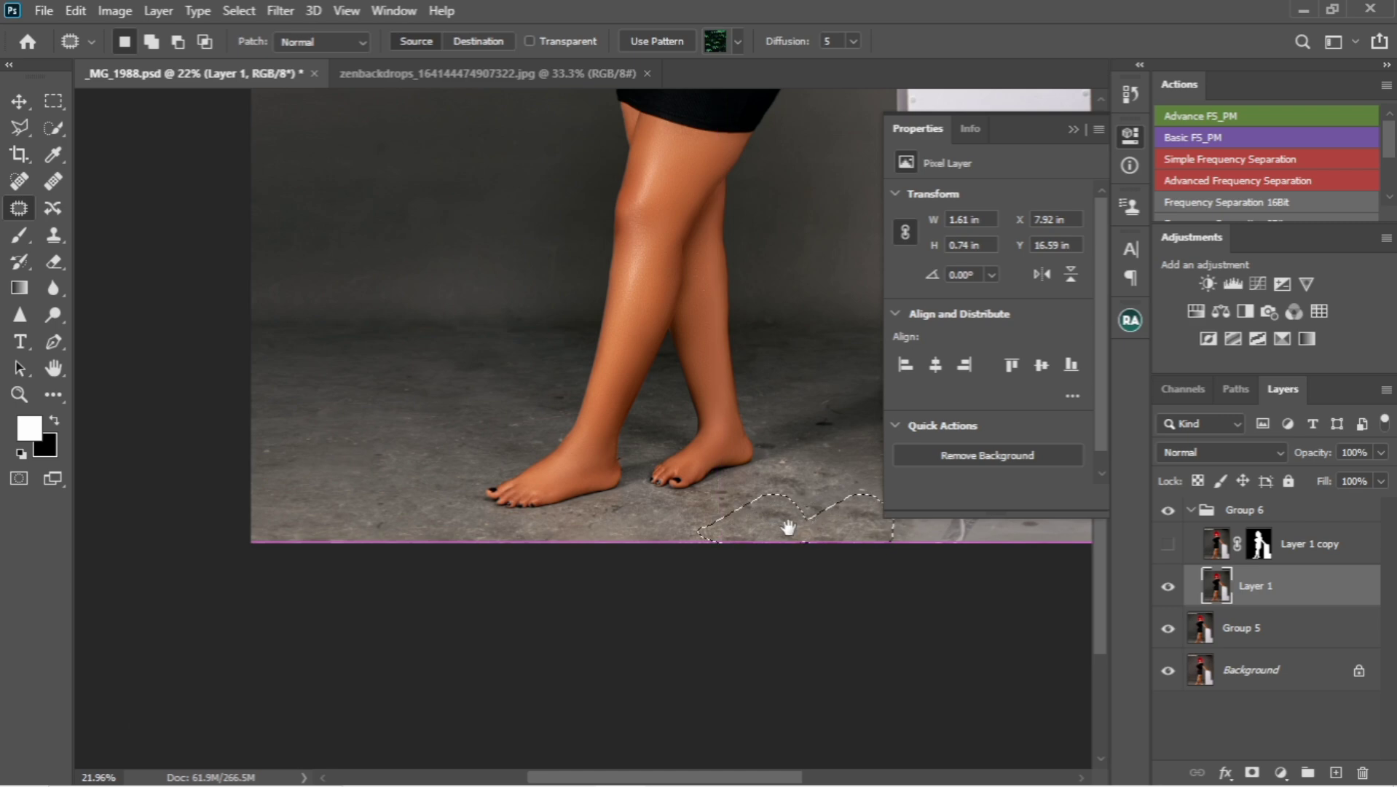
- Patch out the floor marks in front of the white boxes and between them and the feet
{"action": "scroll", "coordinate": [789, 528], "scroll_direction": "right", "scroll_amount": 5}
{"action": "mouse_move", "coordinate": [665, 519]}
{"action": "left_mouse_down"}
{"action": "mouse_move", "coordinate": [724, 514]}
{"action": "mouse_move", "coordinate": [718, 487]}
{"action": "mouse_move", "coordinate": [662, 518]}
{"action": "mouse_move", "coordinate": [586, 506]}
{"action": "left_mouse_up"}
{"action": "mouse_move", "coordinate": [781, 530]}
{"action": "left_mouse_down"}
{"action": "mouse_move", "coordinate": [788, 498]}
{"action": "mouse_move", "coordinate": [751, 499]}
{"action": "mouse_move", "coordinate": [811, 514]}
{"action": "left_mouse_up"}
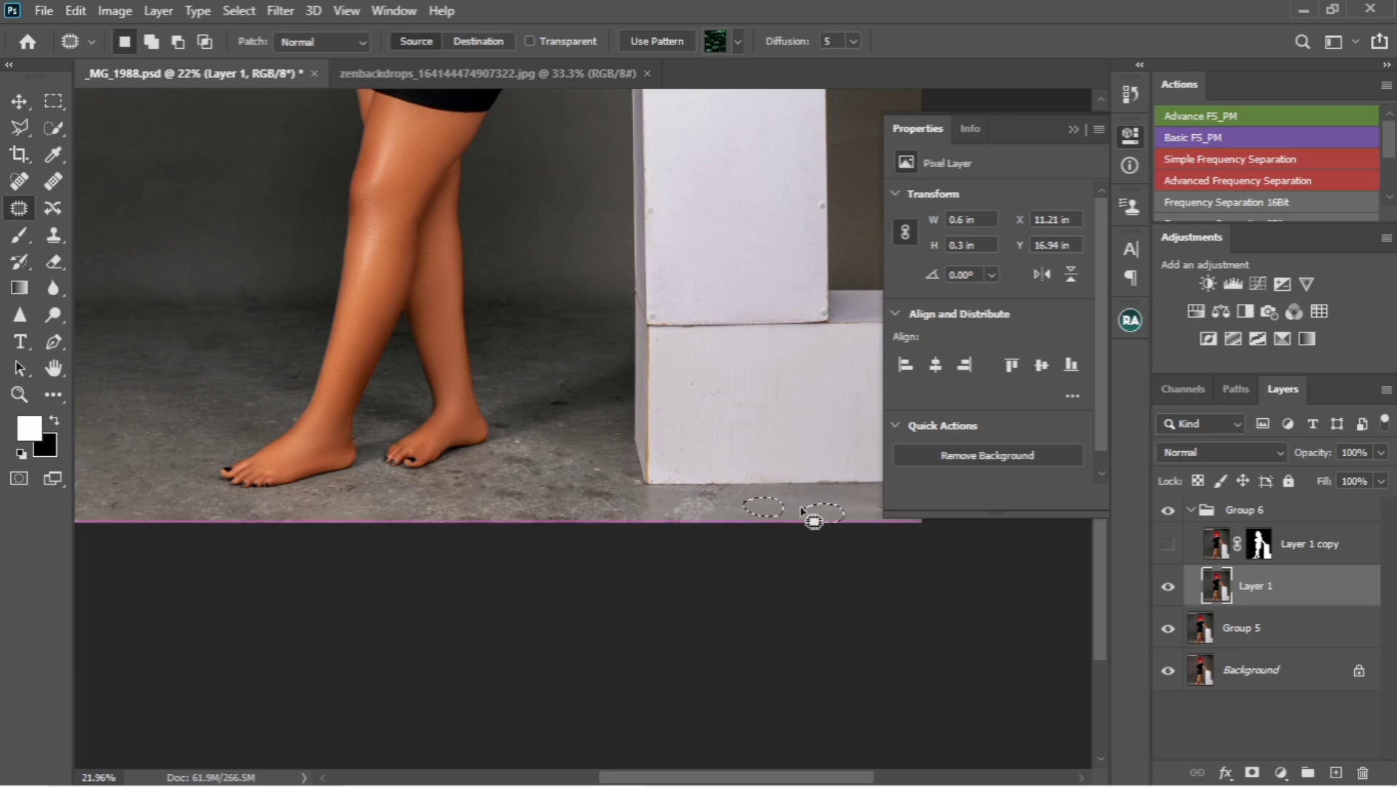
{"action": "mouse_move", "coordinate": [576, 399]}
{"action": "left_mouse_down"}
{"action": "mouse_move", "coordinate": [544, 403]}
{"action": "mouse_move", "coordinate": [592, 391]}
{"action": "mouse_move", "coordinate": [491, 426]}
{"action": "mouse_move", "coordinate": [587, 391]}
{"action": "left_mouse_up"}
{"action": "key", "text": "ctrl+d"}
{"action": "scroll", "coordinate": [499, 403], "scroll_direction": "down", "scroll_amount": 3}
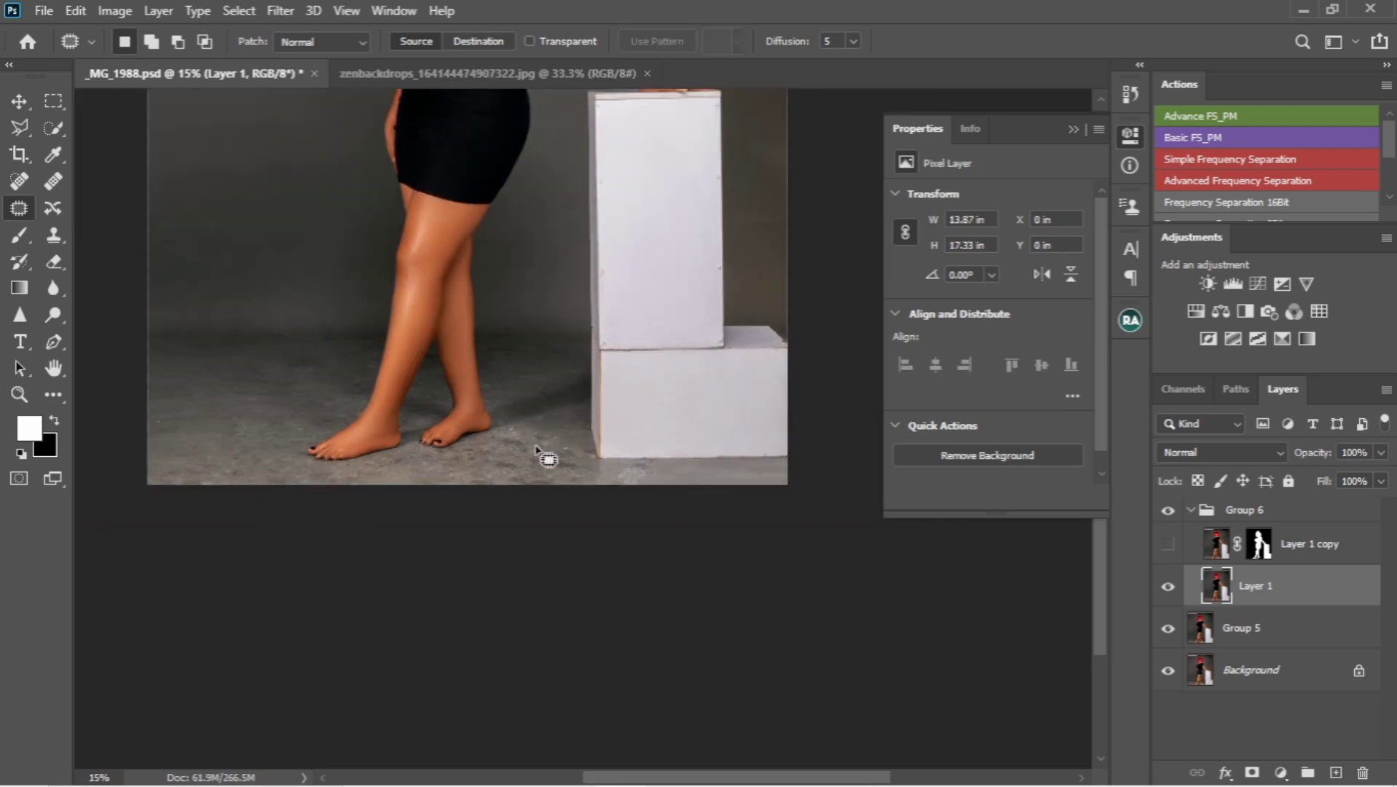
{"action": "key", "text": "ctrl+0"}
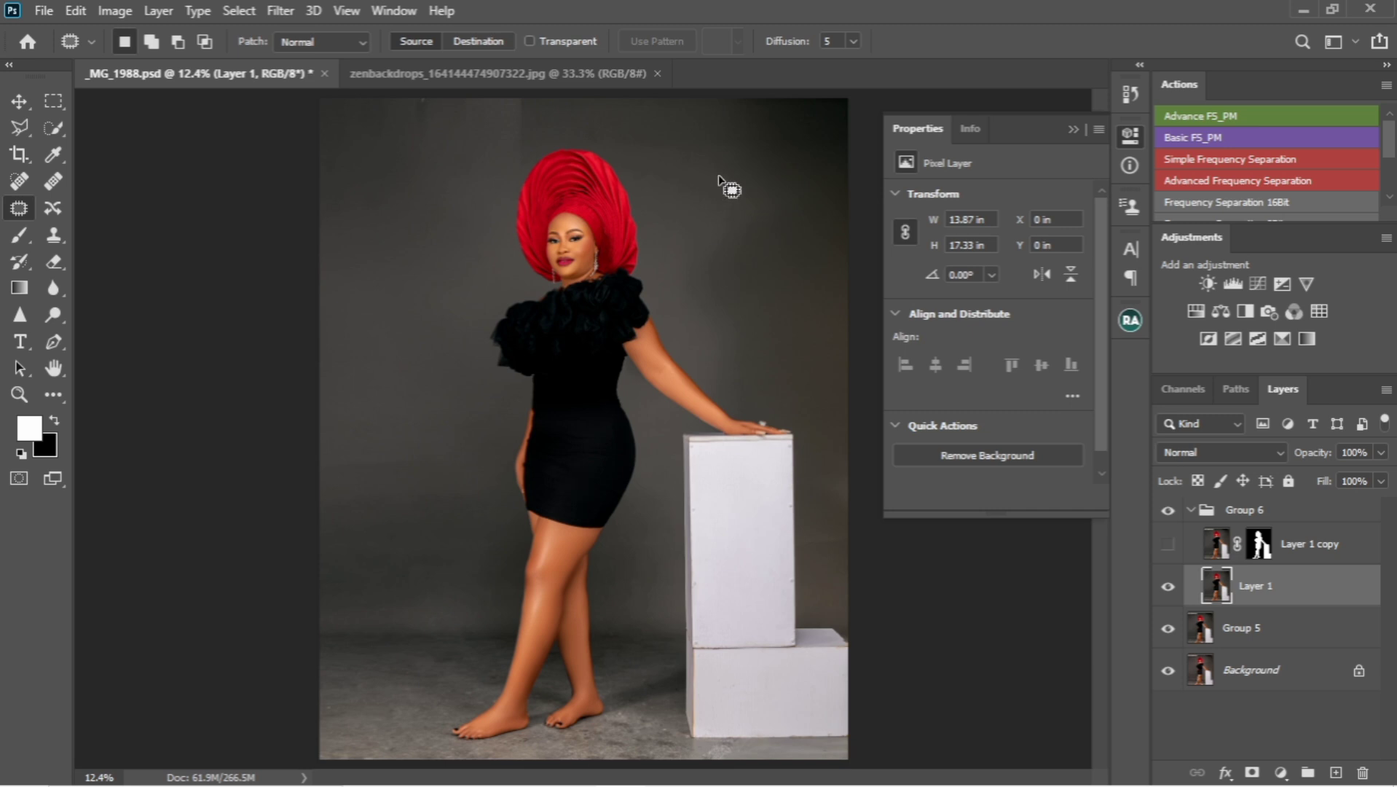
- Load the masked subject layer's mask as a selection, invert it, and copy the backdrop area of Layer 1 to a new layer
{"action": "scroll", "coordinate": [568, 291], "scroll_direction": "down", "scroll_amount": 1}
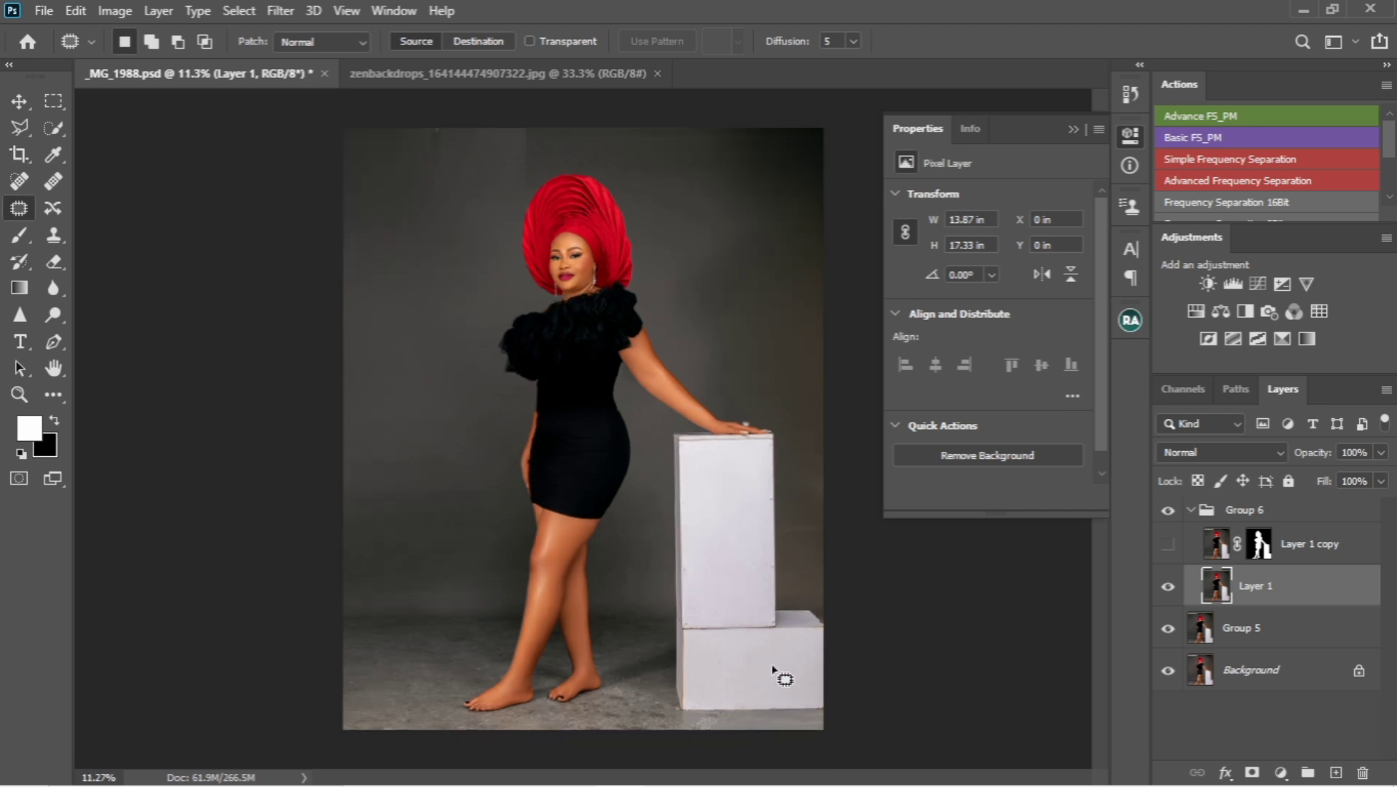
{"action": "left_click", "coordinate": [1168, 587]}
{"action": "left_click", "coordinate": [1259, 548], "text": "ctrl"}
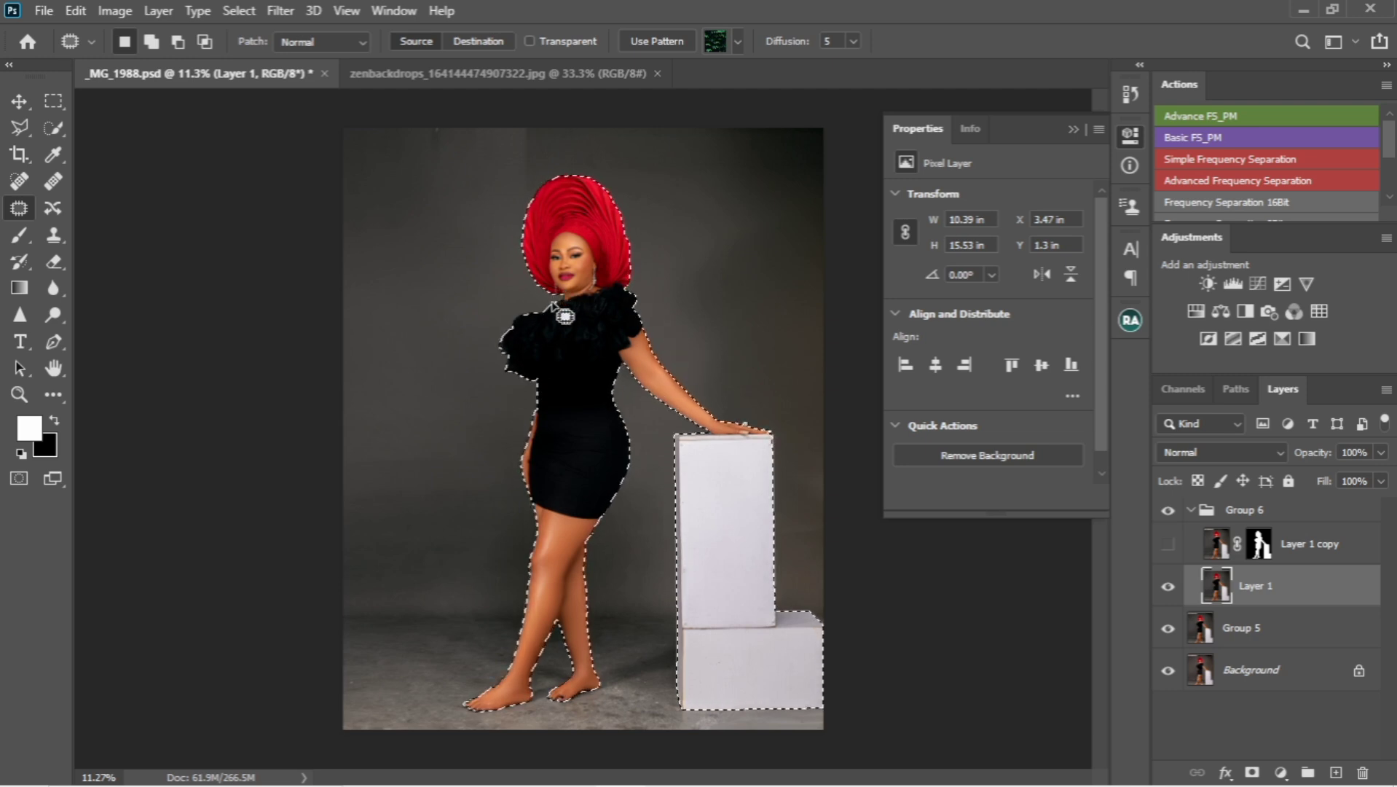
{"action": "key", "text": "w"}
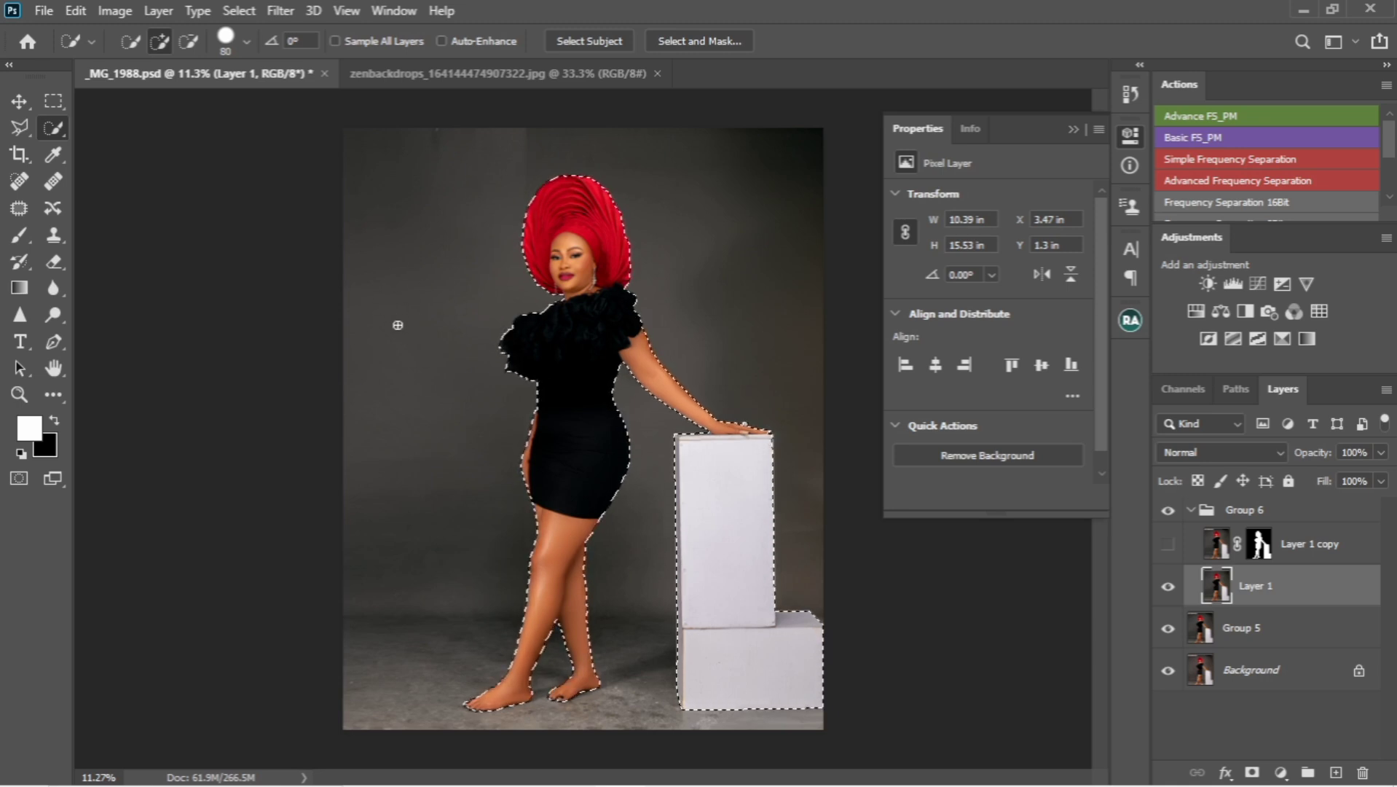
{"action": "key", "text": "ctrl+shift+i"}
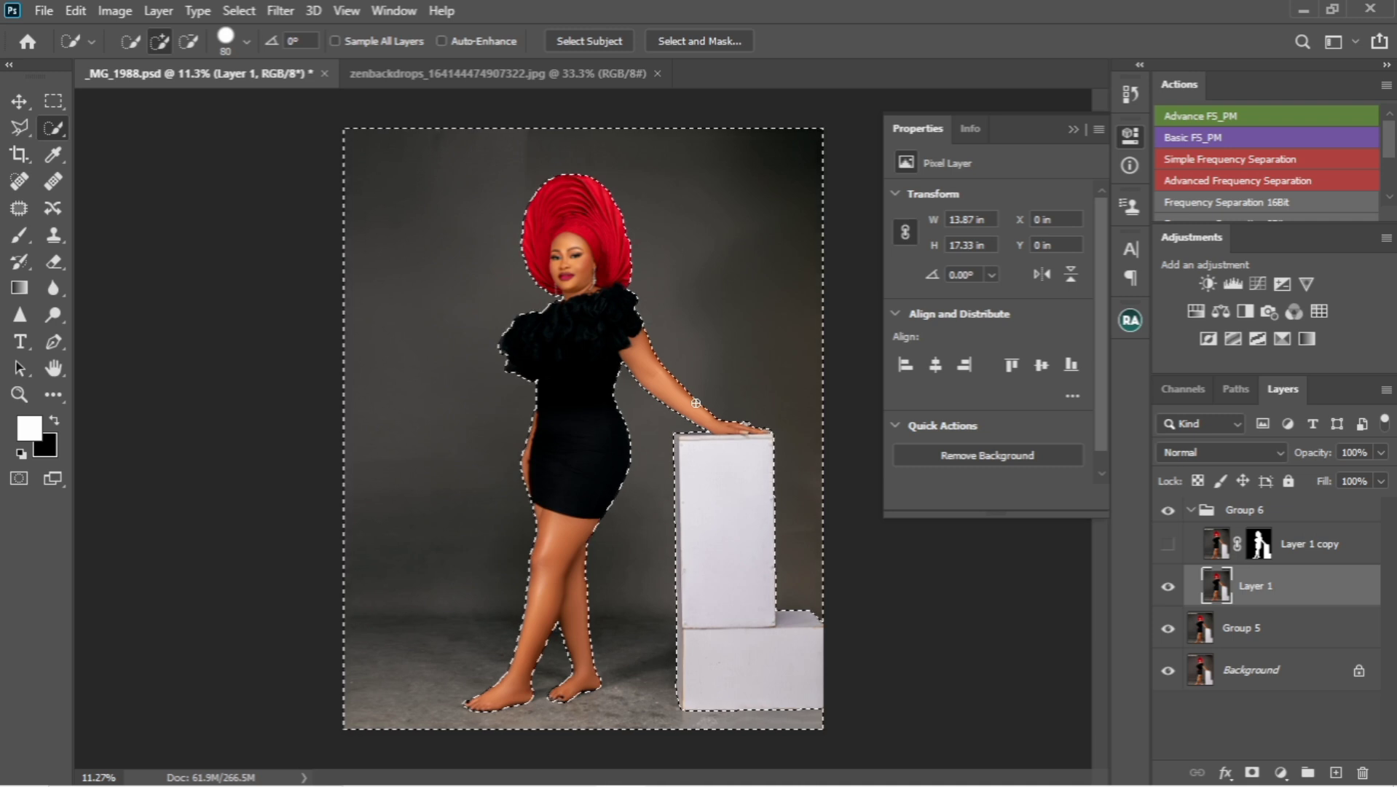
{"action": "key", "text": "ctrl+j"}
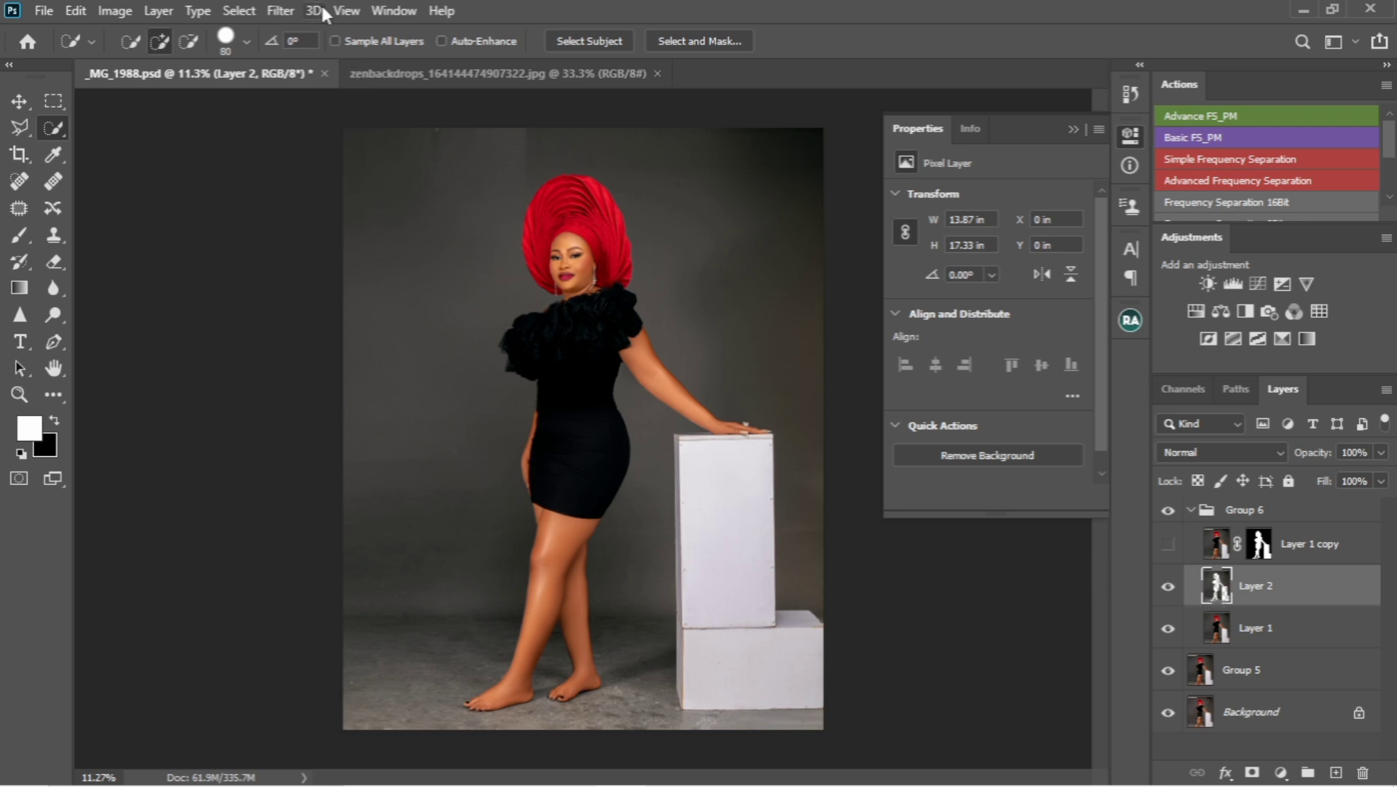
- Apply a strong Gaussian Blur to the copied backdrop layer to smooth the studio wall and floor
{"action": "left_click", "coordinate": [281, 11]}
{"action": "mouse_move", "coordinate": [502, 243]}
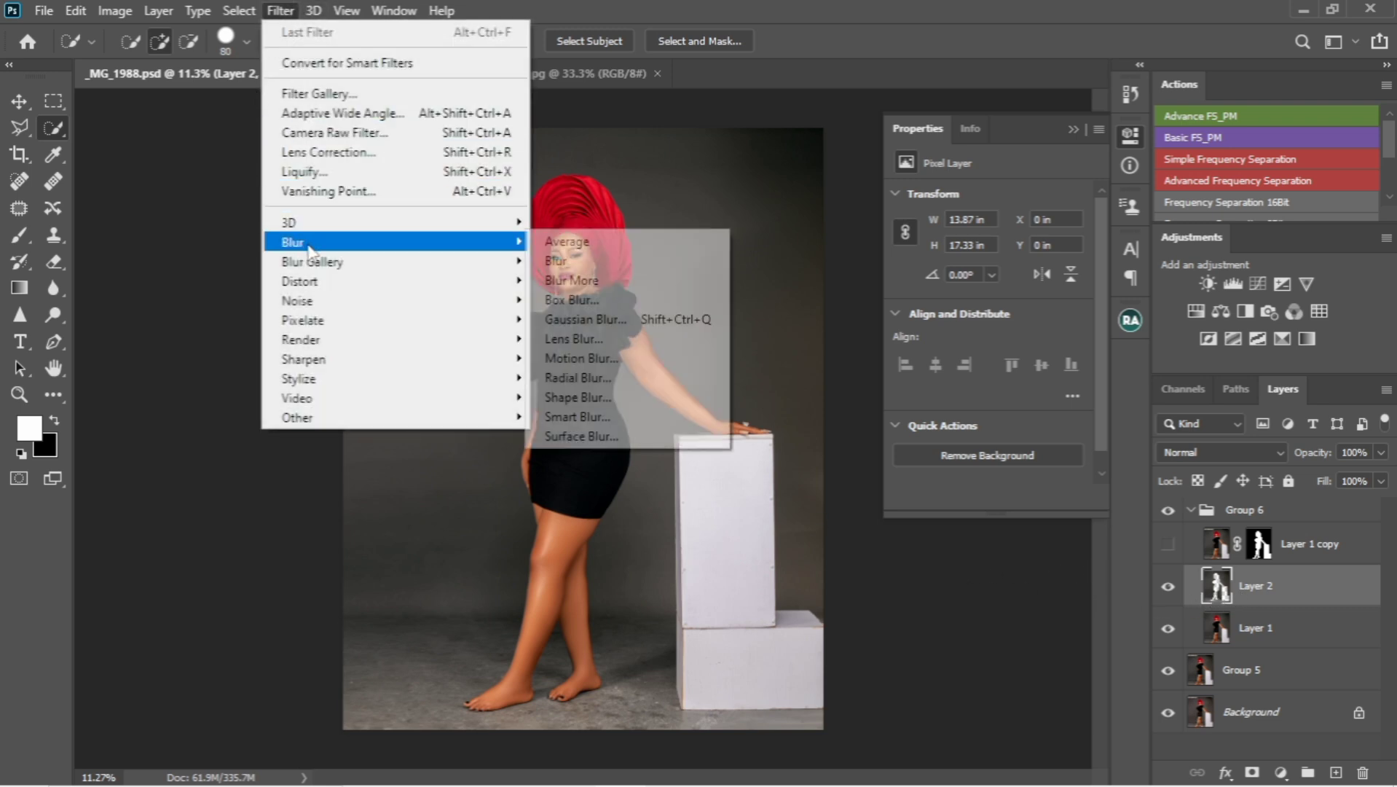
{"action": "left_click", "coordinate": [583, 319]}
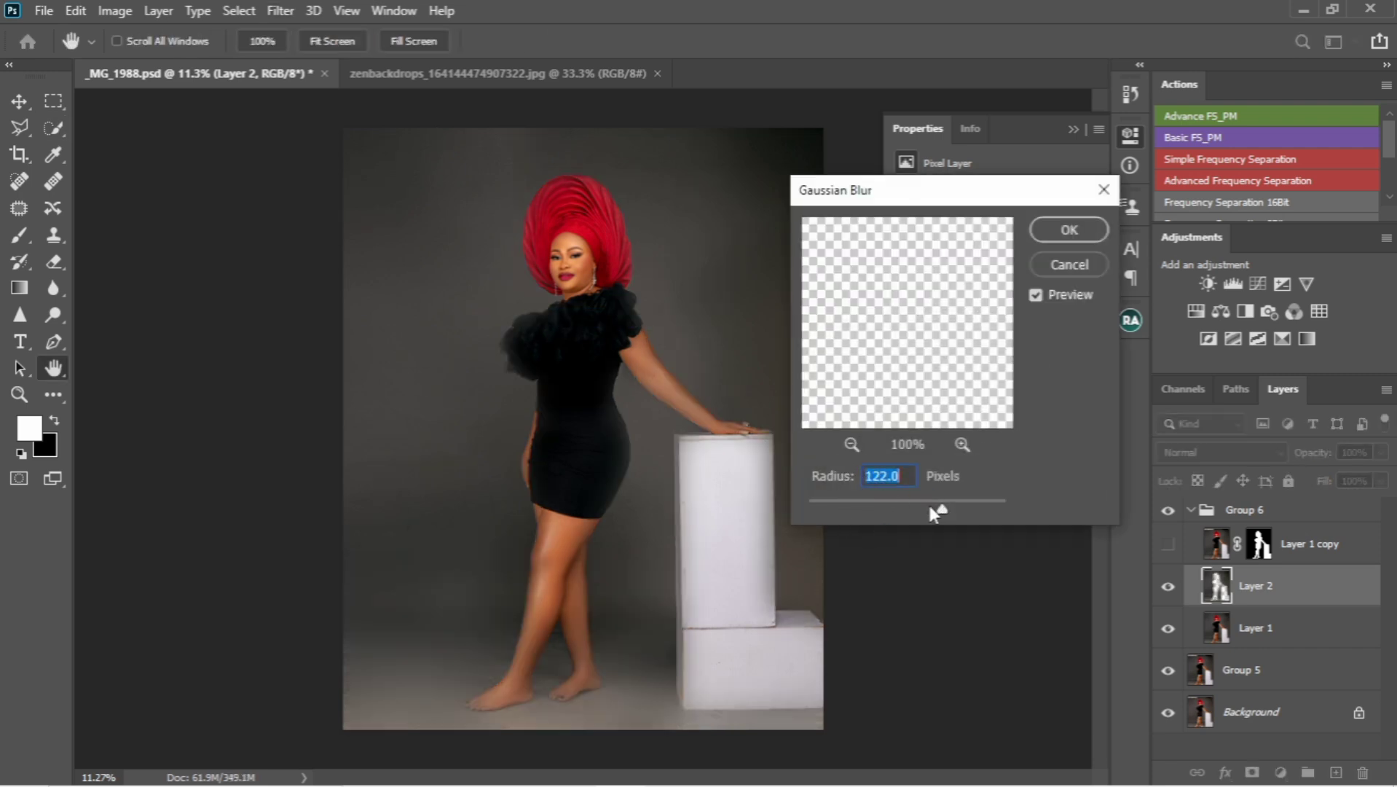
{"action": "mouse_move", "coordinate": [933, 504]}
{"action": "left_mouse_down"}
{"action": "mouse_move", "coordinate": [825, 506]}
{"action": "mouse_move", "coordinate": [944, 511]}
{"action": "left_mouse_up"}
{"action": "left_click", "coordinate": [1056, 231]}
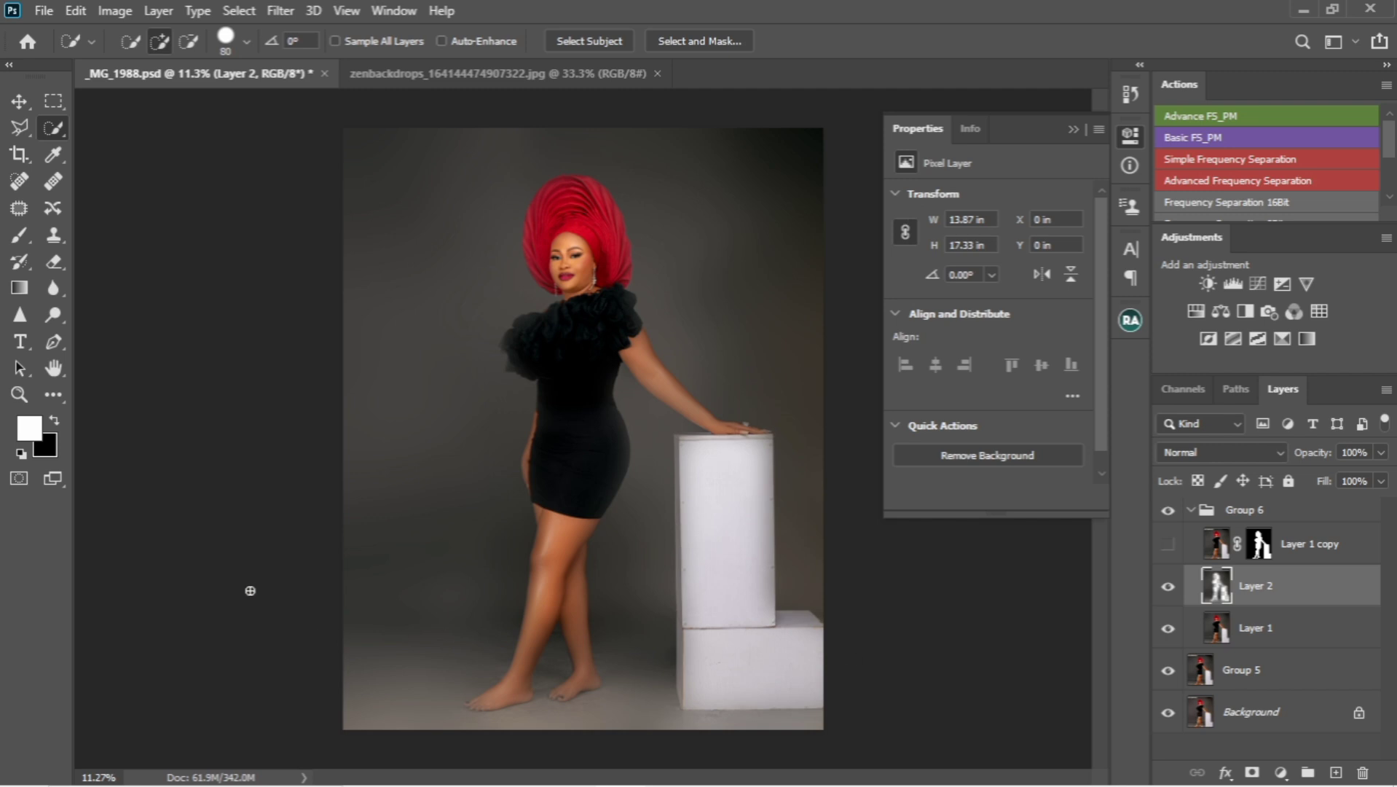
- Sample the dark tone in the photo's upper-right backdrop corner as the foreground color, using a 5 by 5 average from all layers
{"action": "left_click", "coordinate": [53, 156]}
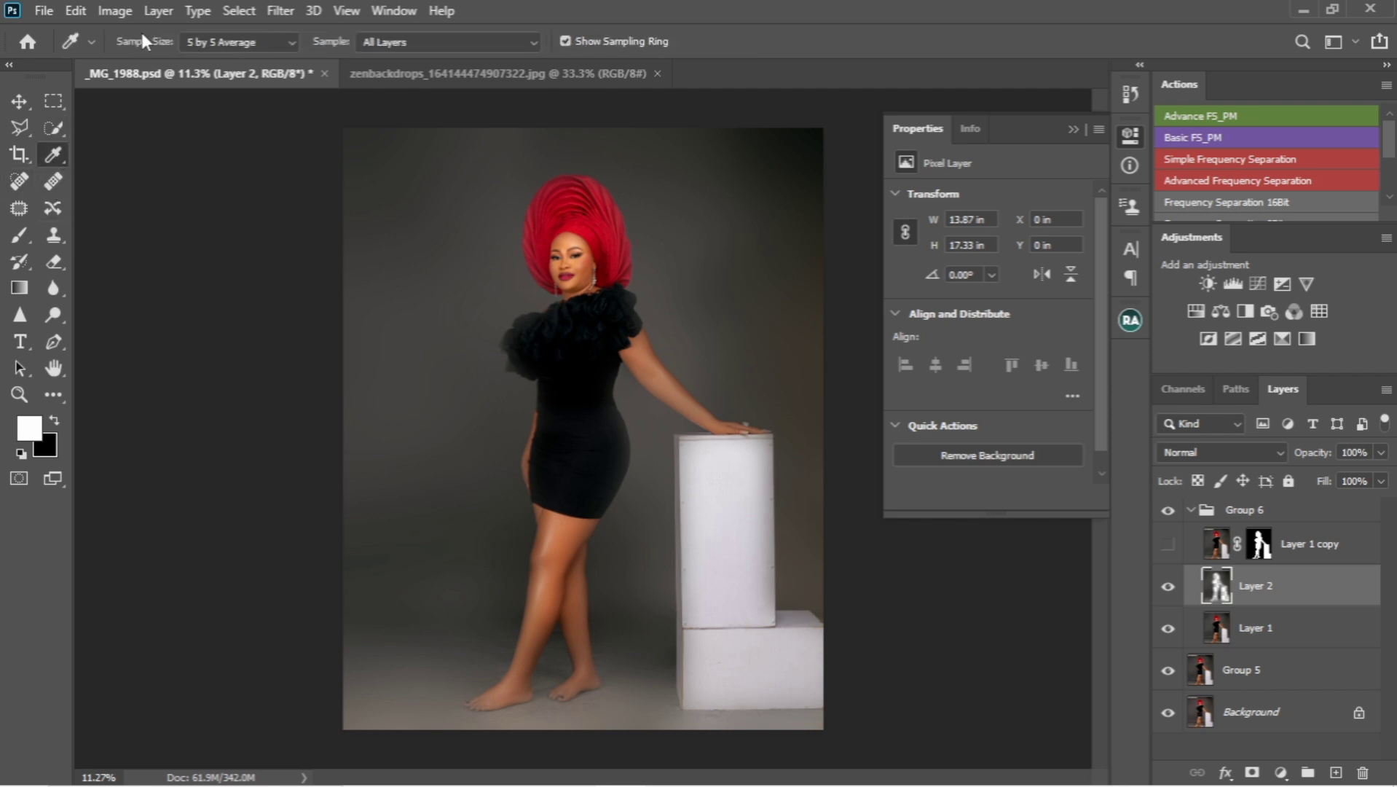
{"action": "left_click", "coordinate": [236, 42]}
{"action": "left_click", "coordinate": [248, 89]}
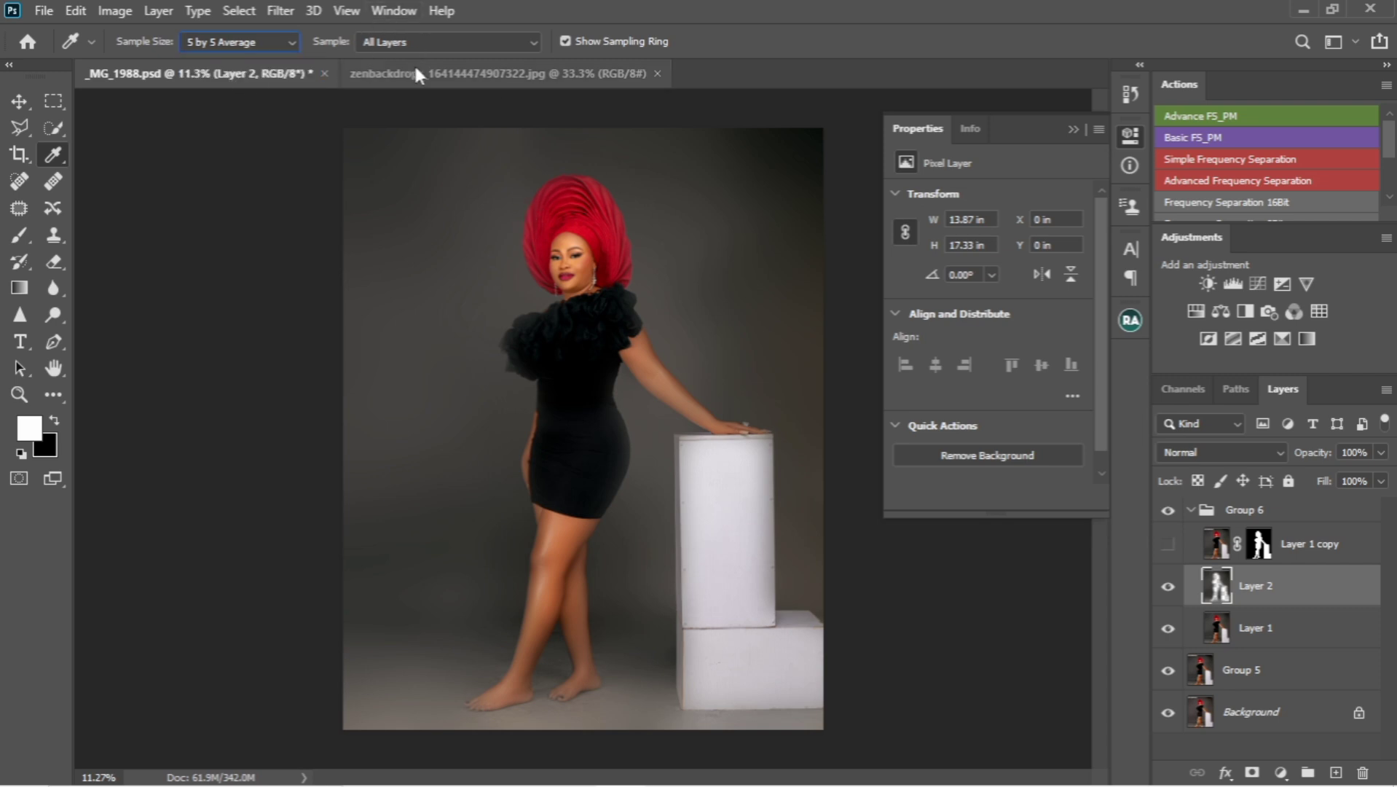
{"action": "left_click", "coordinate": [800, 141]}
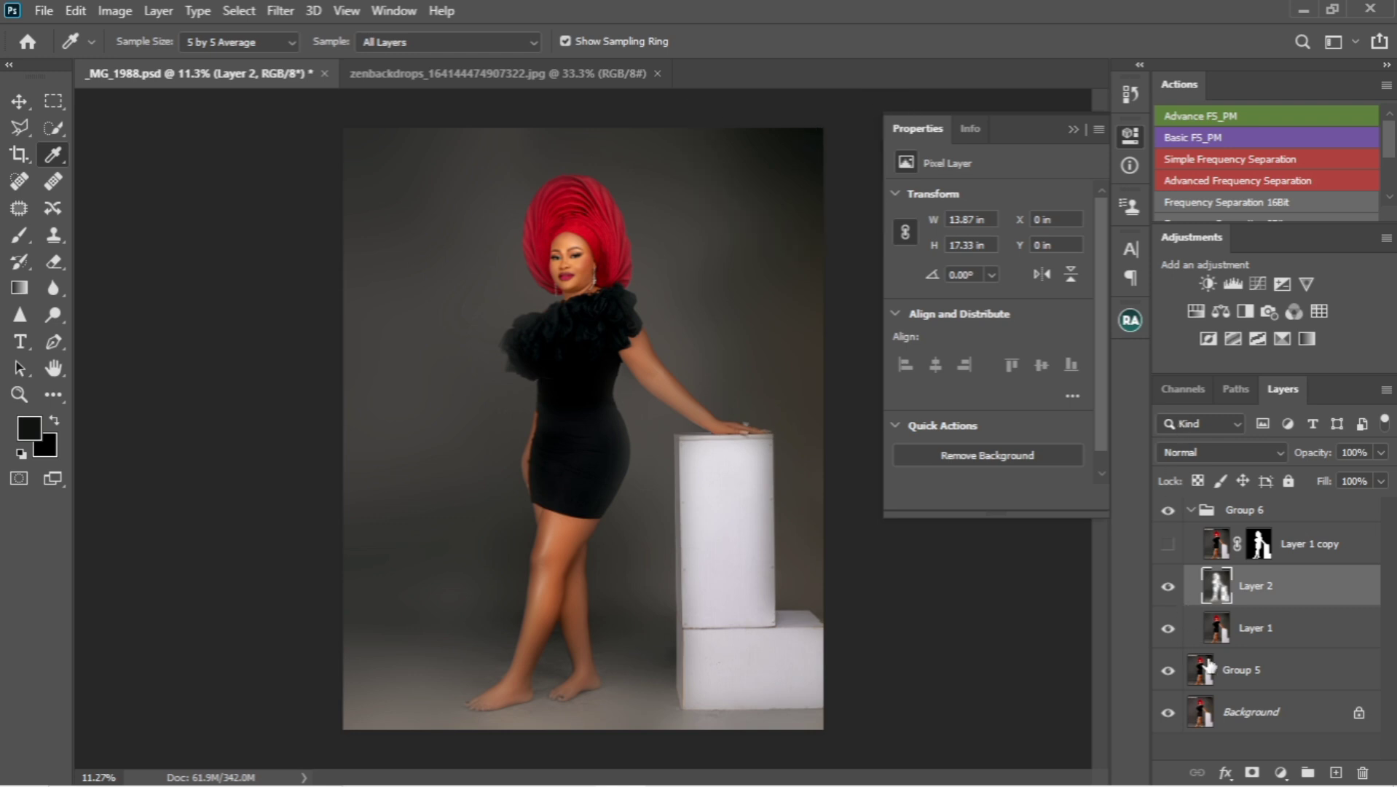
- Add a Solid Color fill layer in #181a17 above the blurred backdrop and lower its opacity to 60%
{"action": "left_click", "coordinate": [1280, 771]}
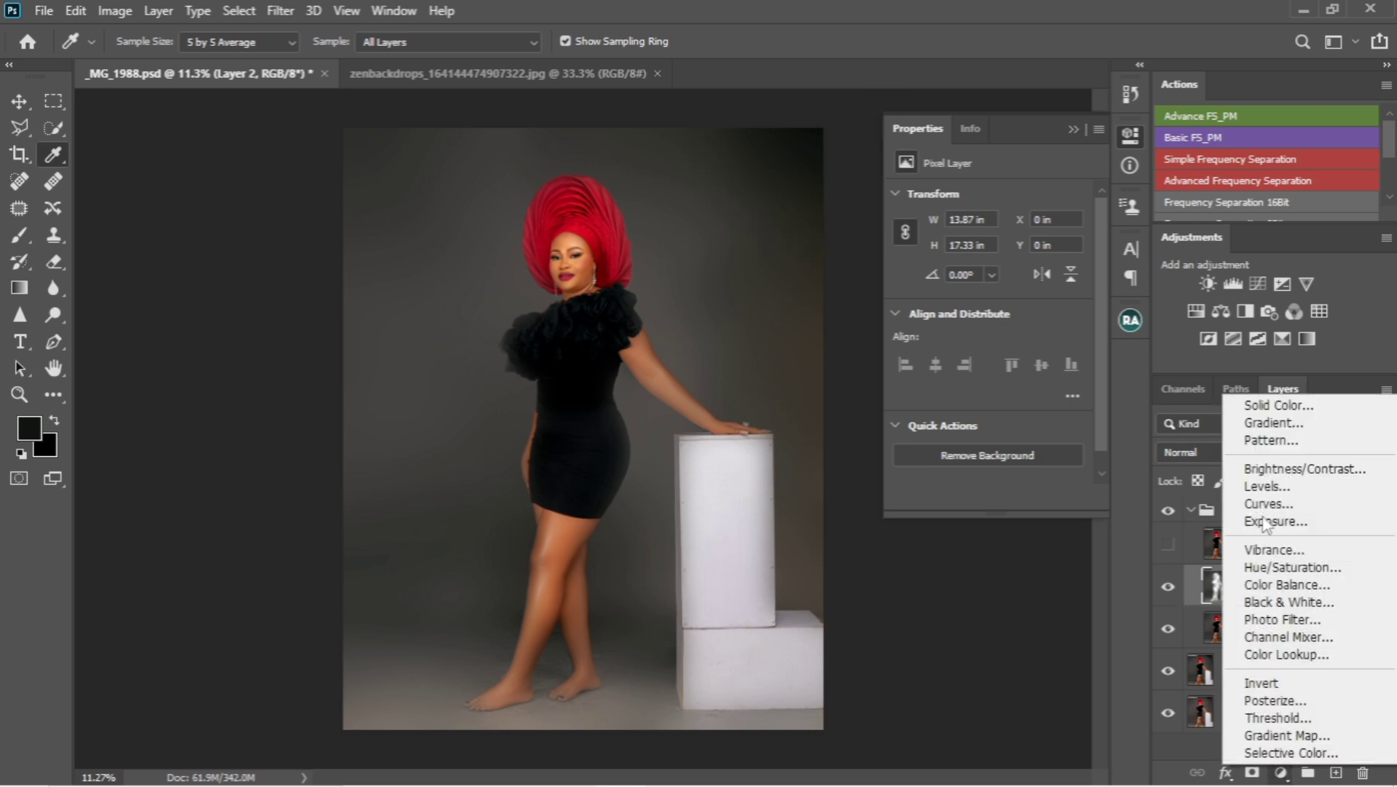
{"action": "left_click", "coordinate": [1281, 412]}
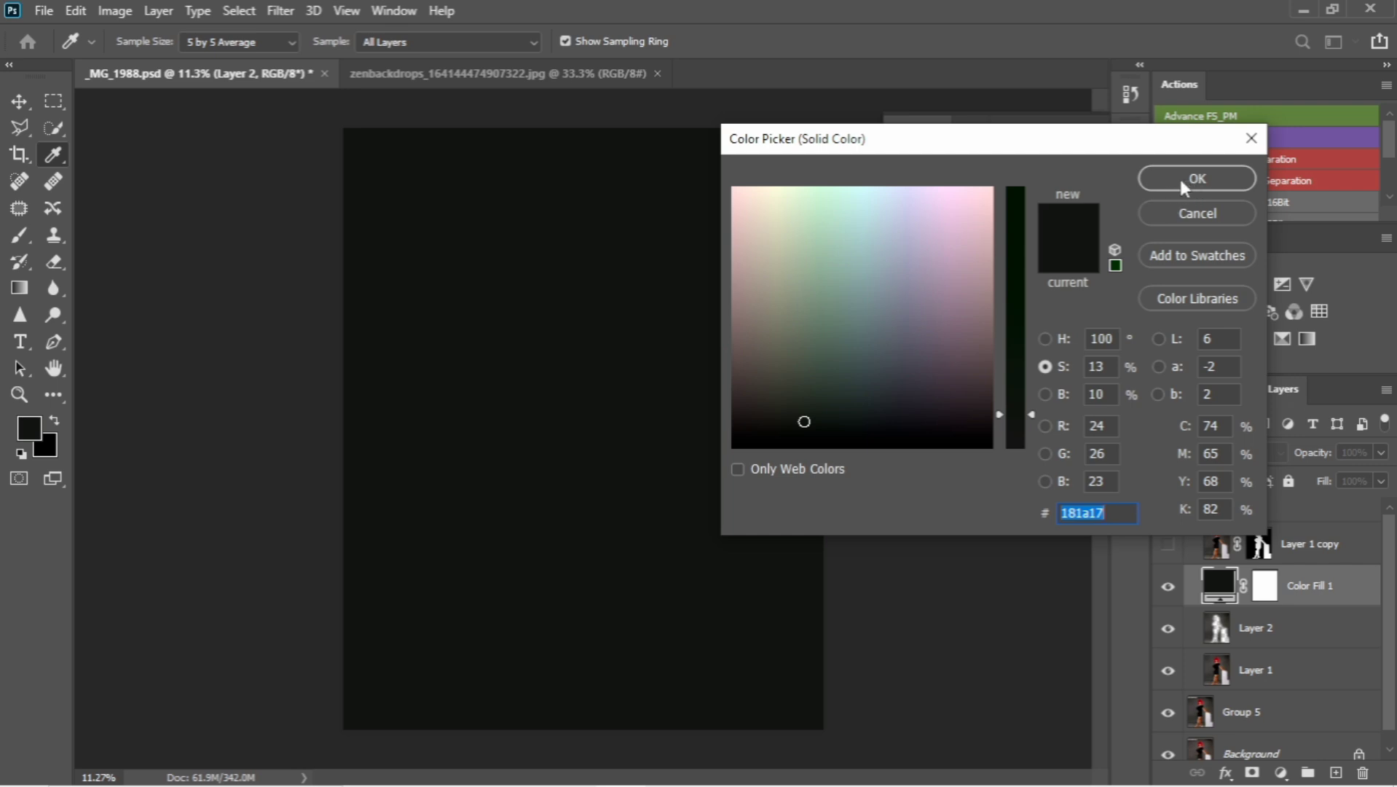
{"action": "left_click", "coordinate": [1174, 182]}
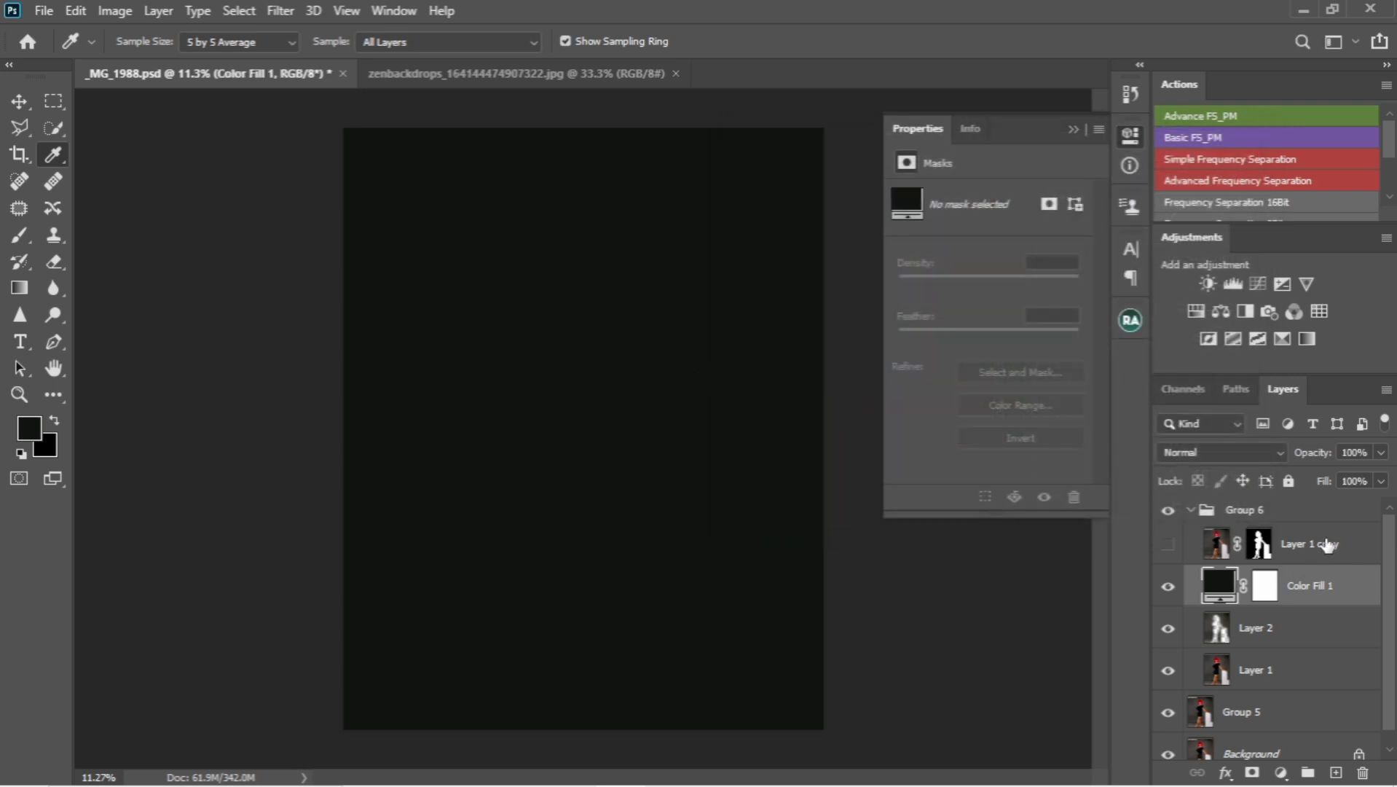
{"action": "left_click_drag", "start_coordinate": [1315, 456], "coordinate": [1280, 460]}
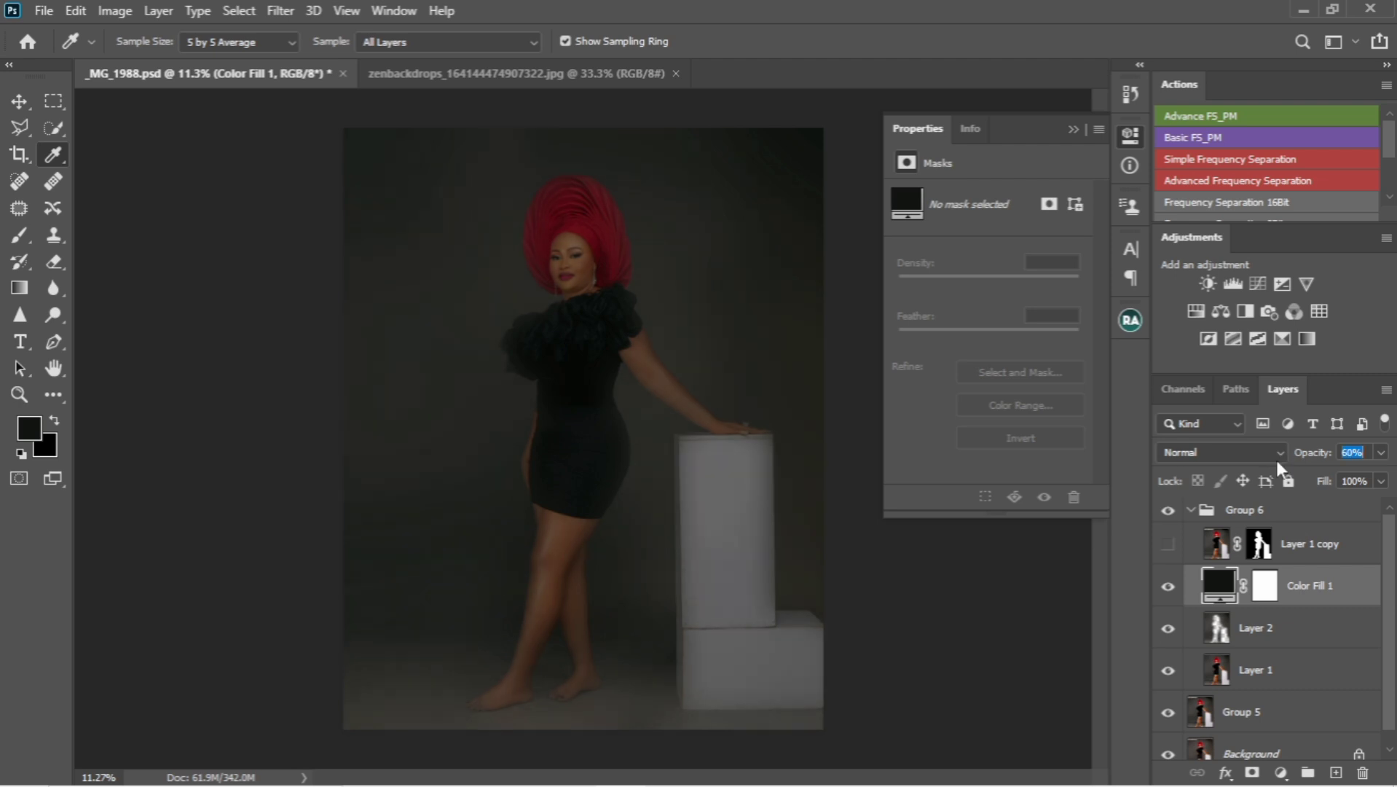
{"action": "left_click_drag", "start_coordinate": [1276, 460], "coordinate": [1277, 459]}
{"action": "left_click", "coordinate": [114, 11]}
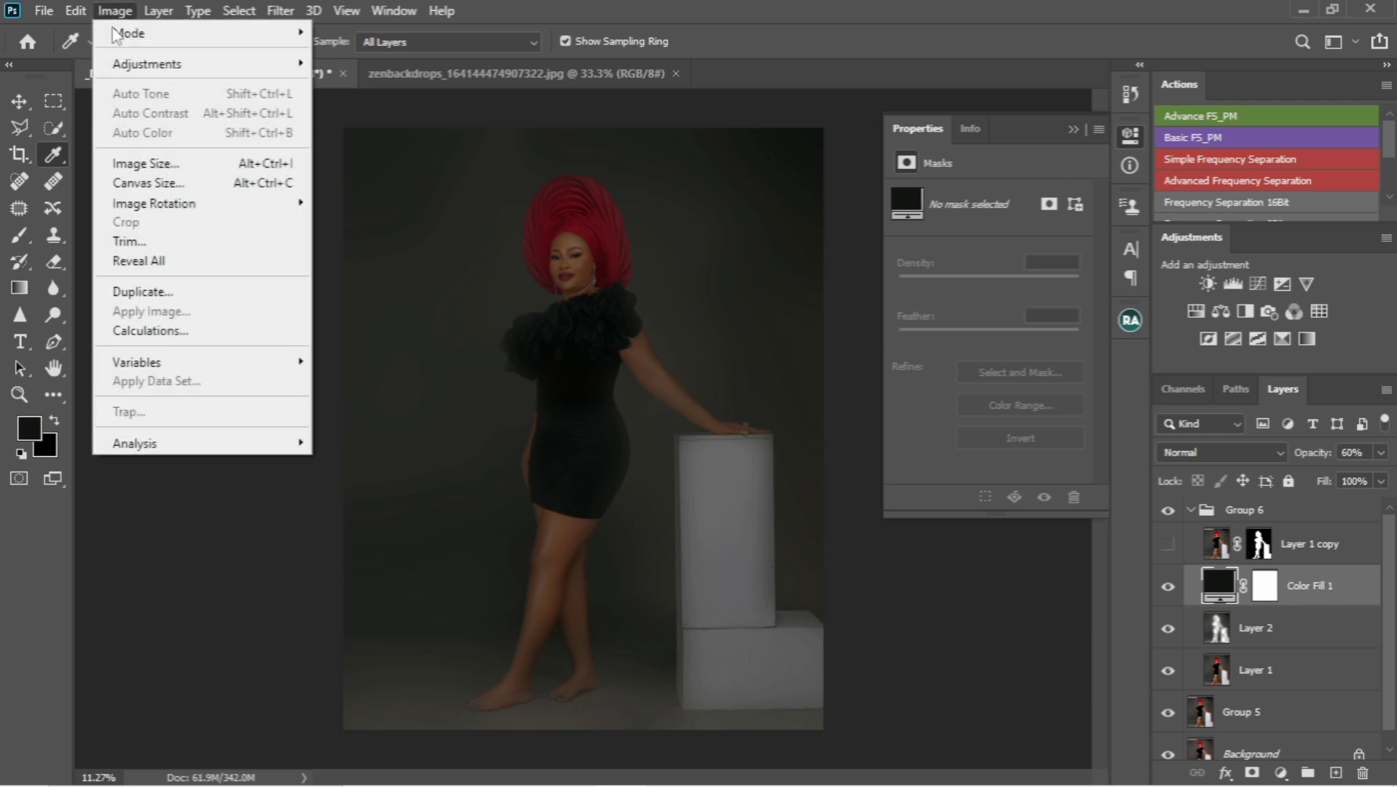
{"action": "mouse_move", "coordinate": [160, 76]}
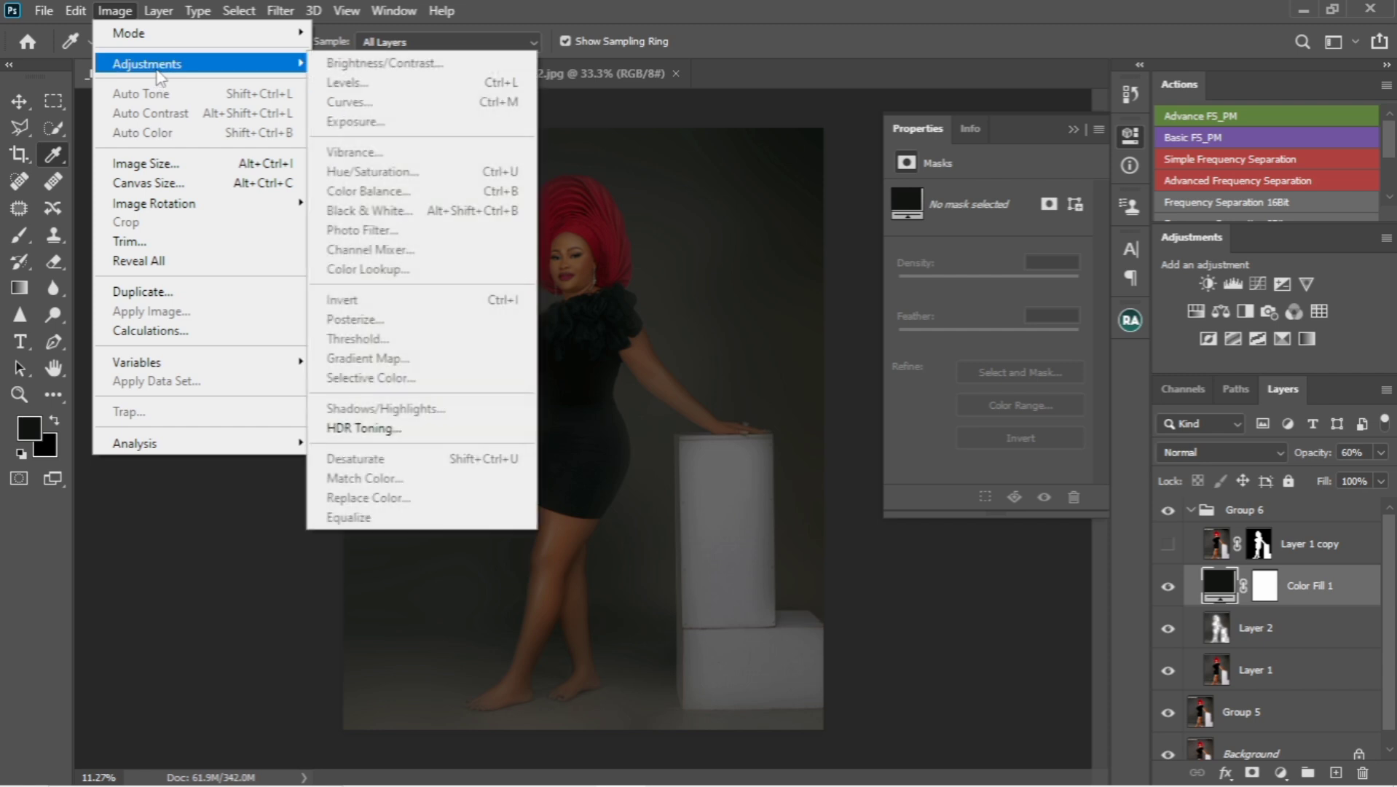
{"action": "left_click", "coordinate": [653, 256]}
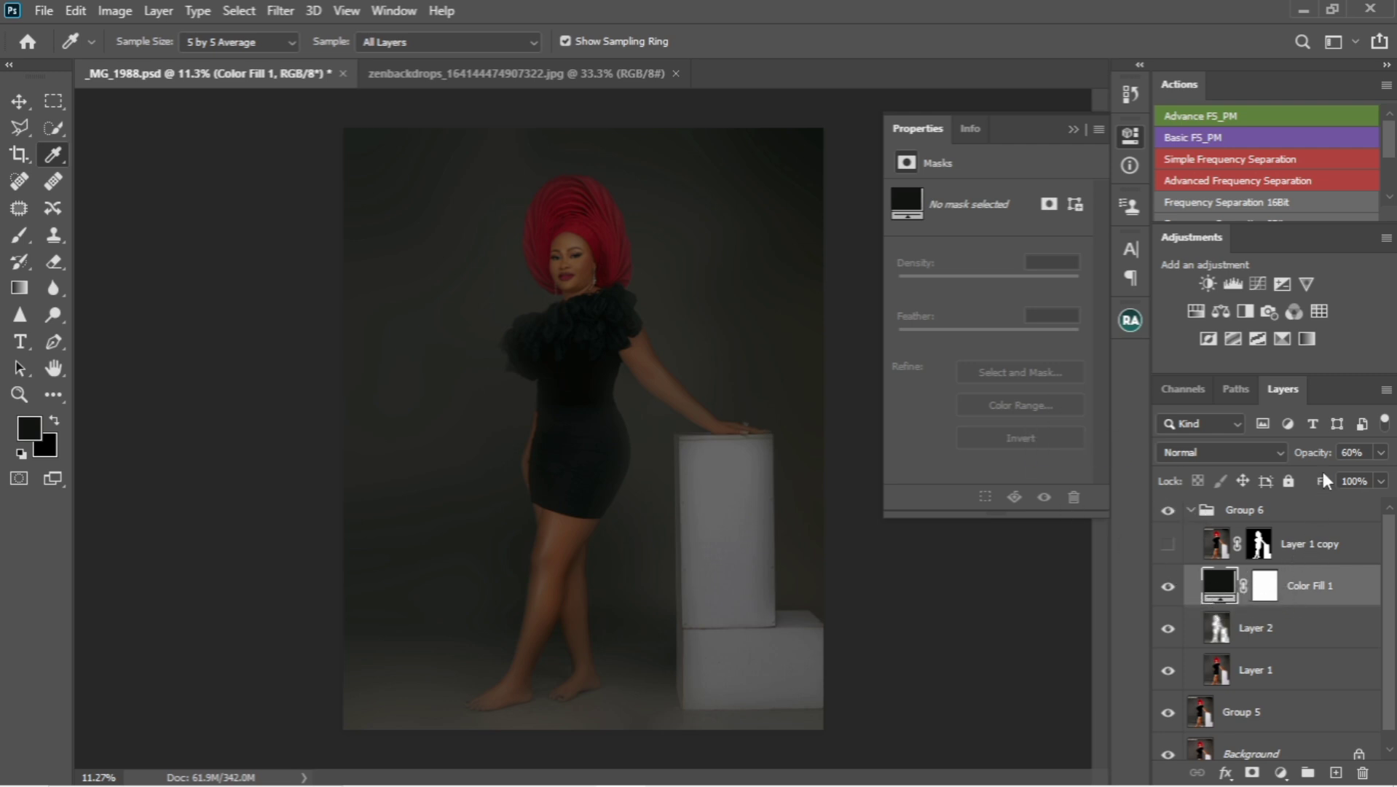
- Set the dark color fill layer's opacity to 54% and collapse its properties
{"action": "left_click_drag", "start_coordinate": [1322, 453], "coordinate": [1318, 452]}
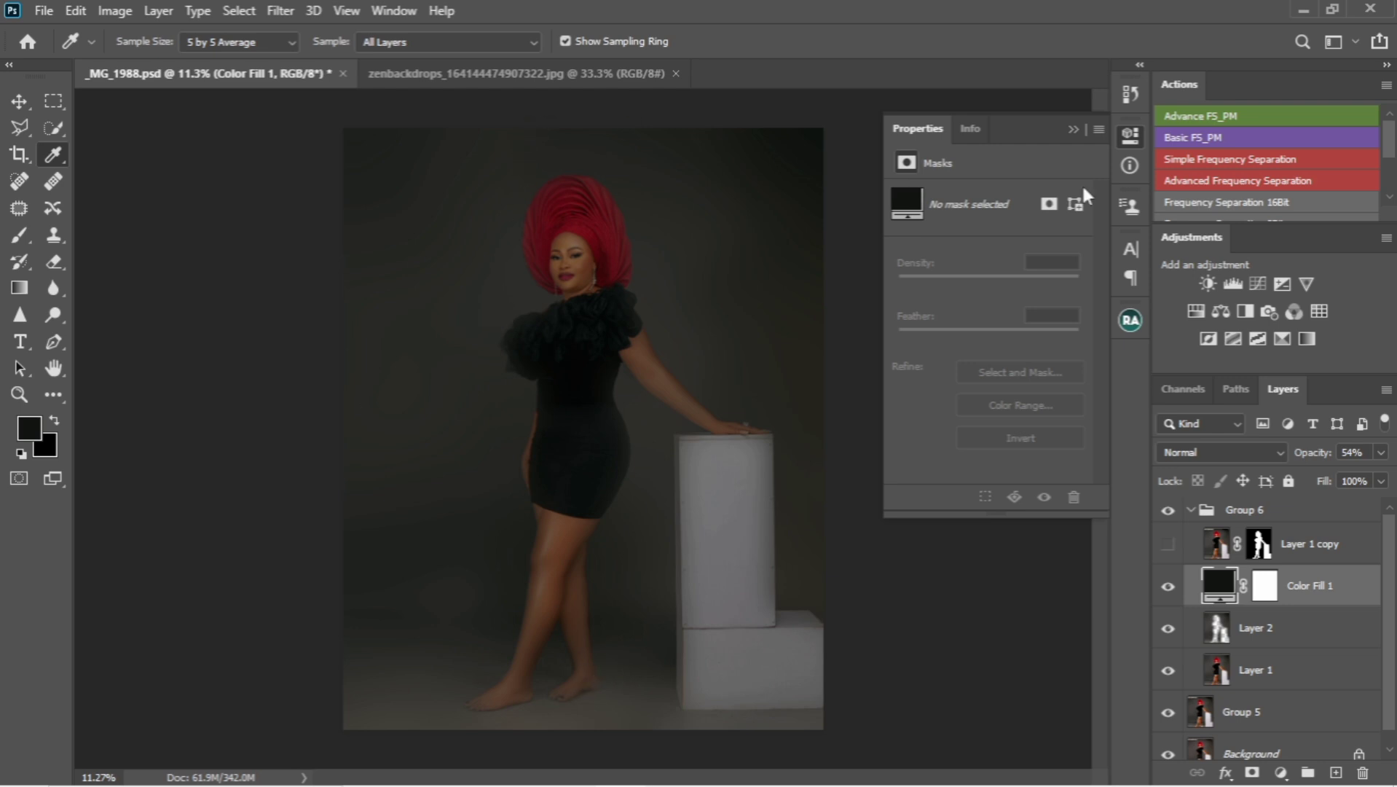
{"action": "left_click", "coordinate": [1073, 129]}
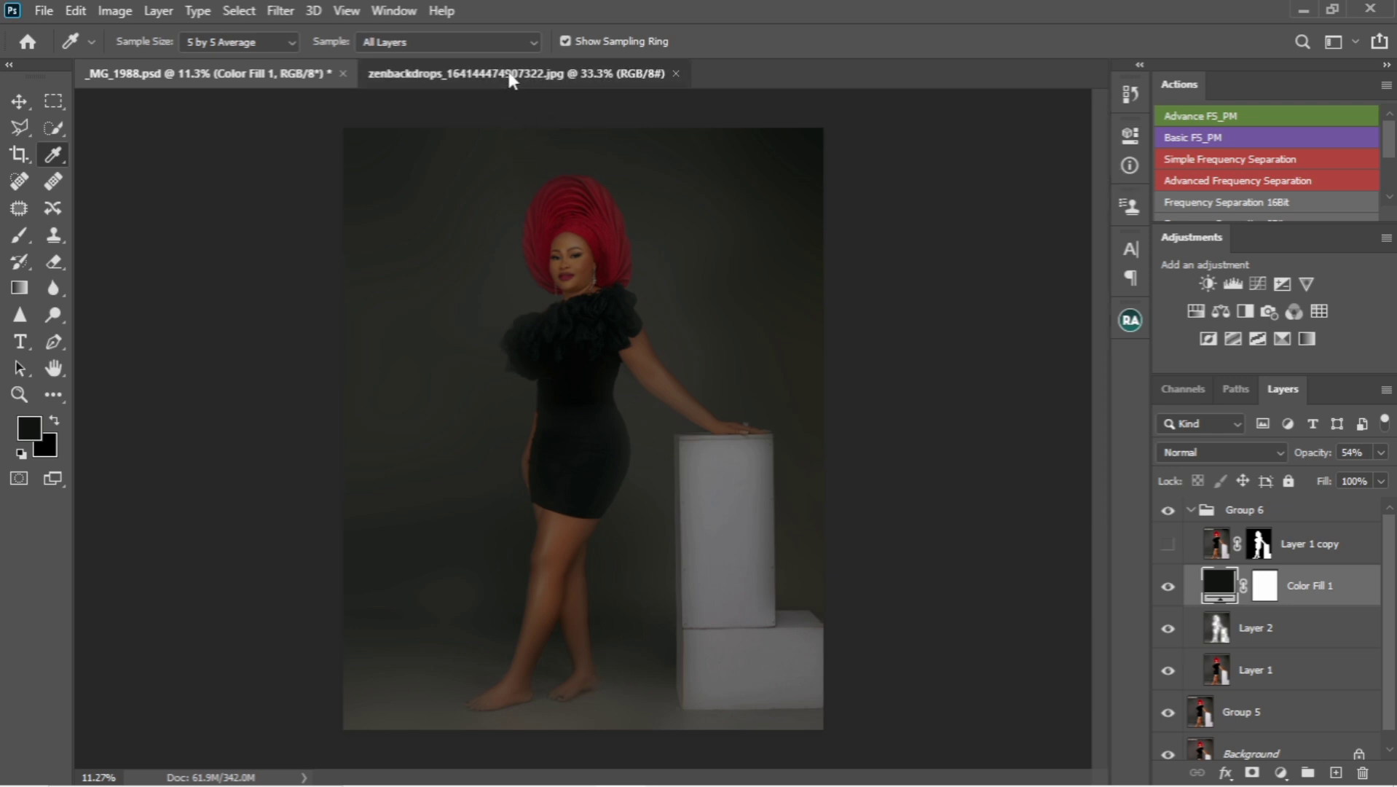
- Copy the orange painted backdrop from zenbackdrops_164144474907322.jpg into the _MG_1988.psd portrait, above the color fill layer
{"action": "left_click", "coordinate": [509, 76]}
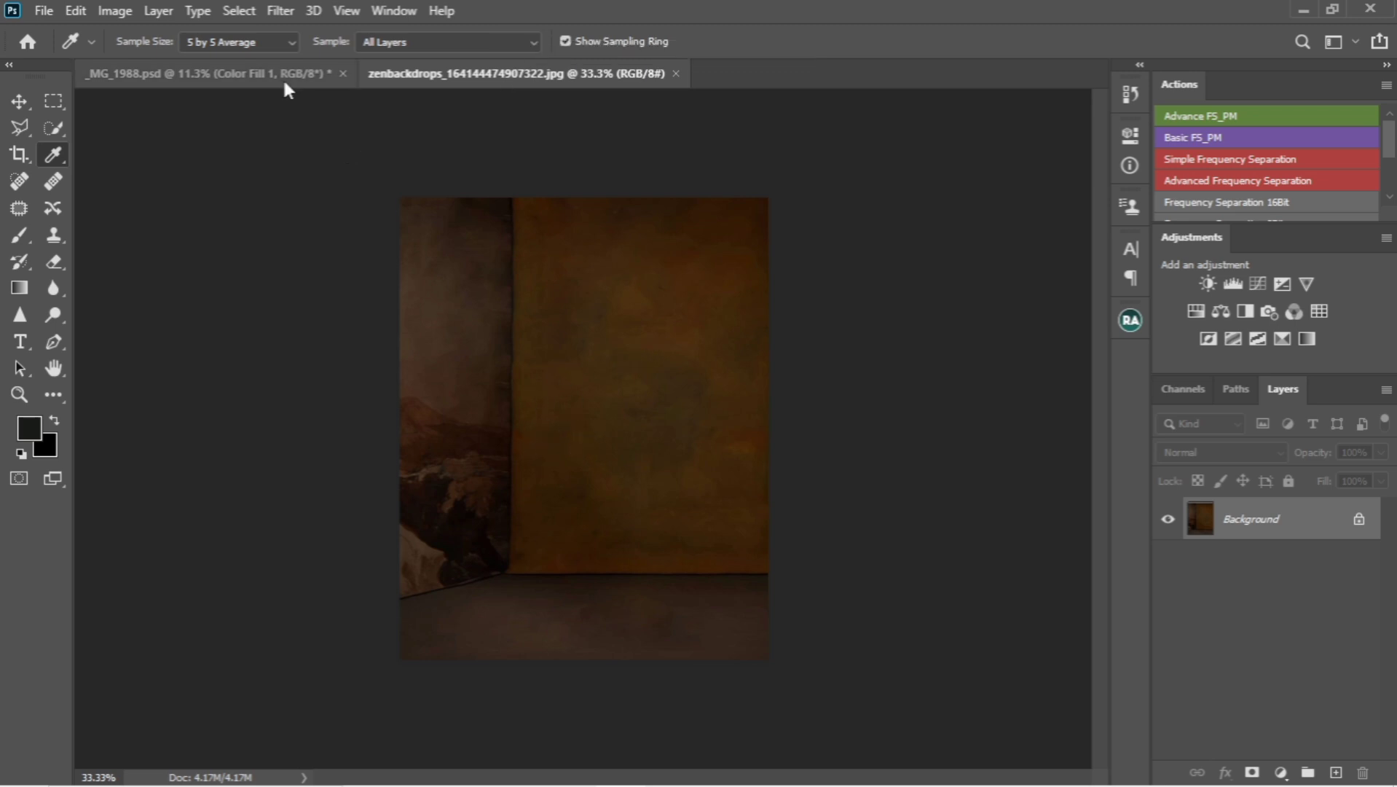
{"action": "left_click", "coordinate": [180, 74]}
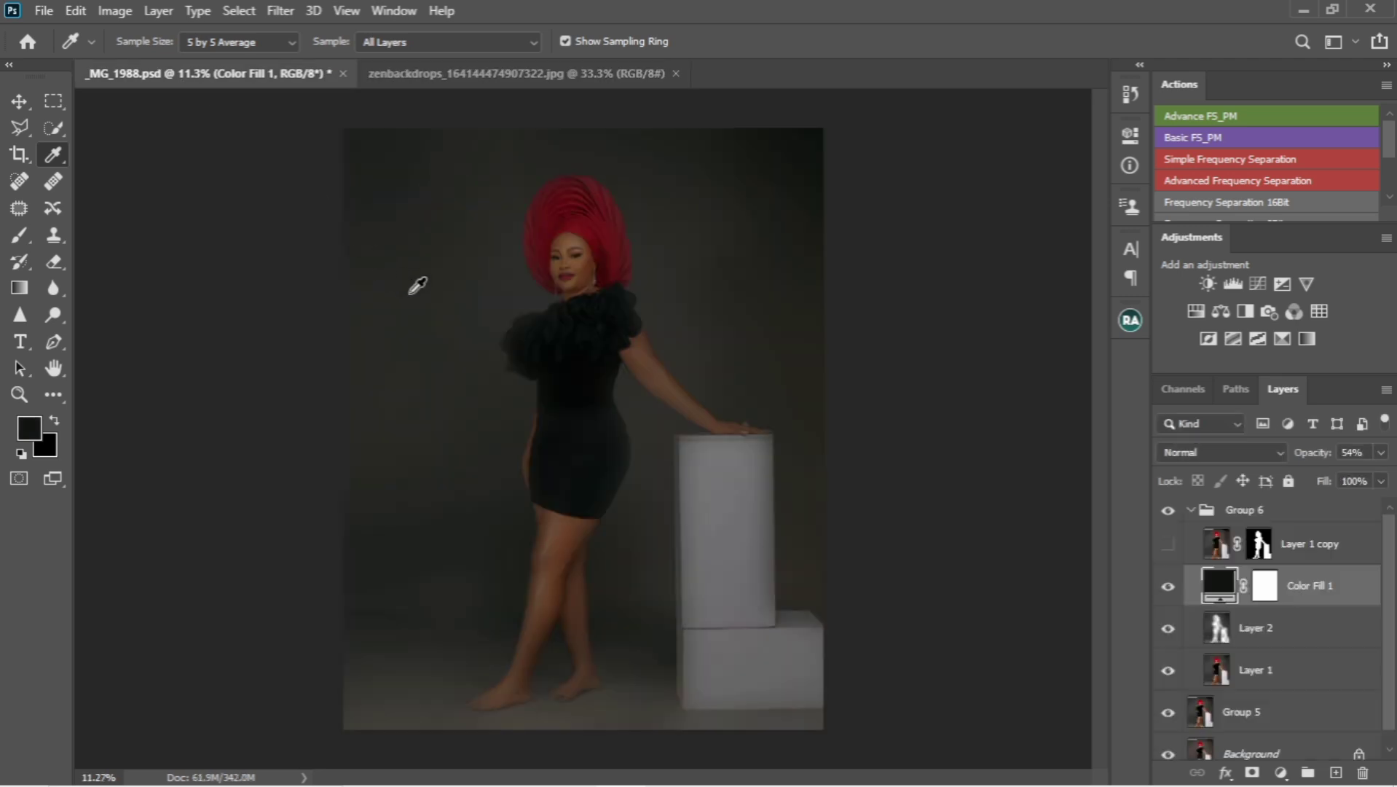
{"action": "left_click", "coordinate": [592, 74]}
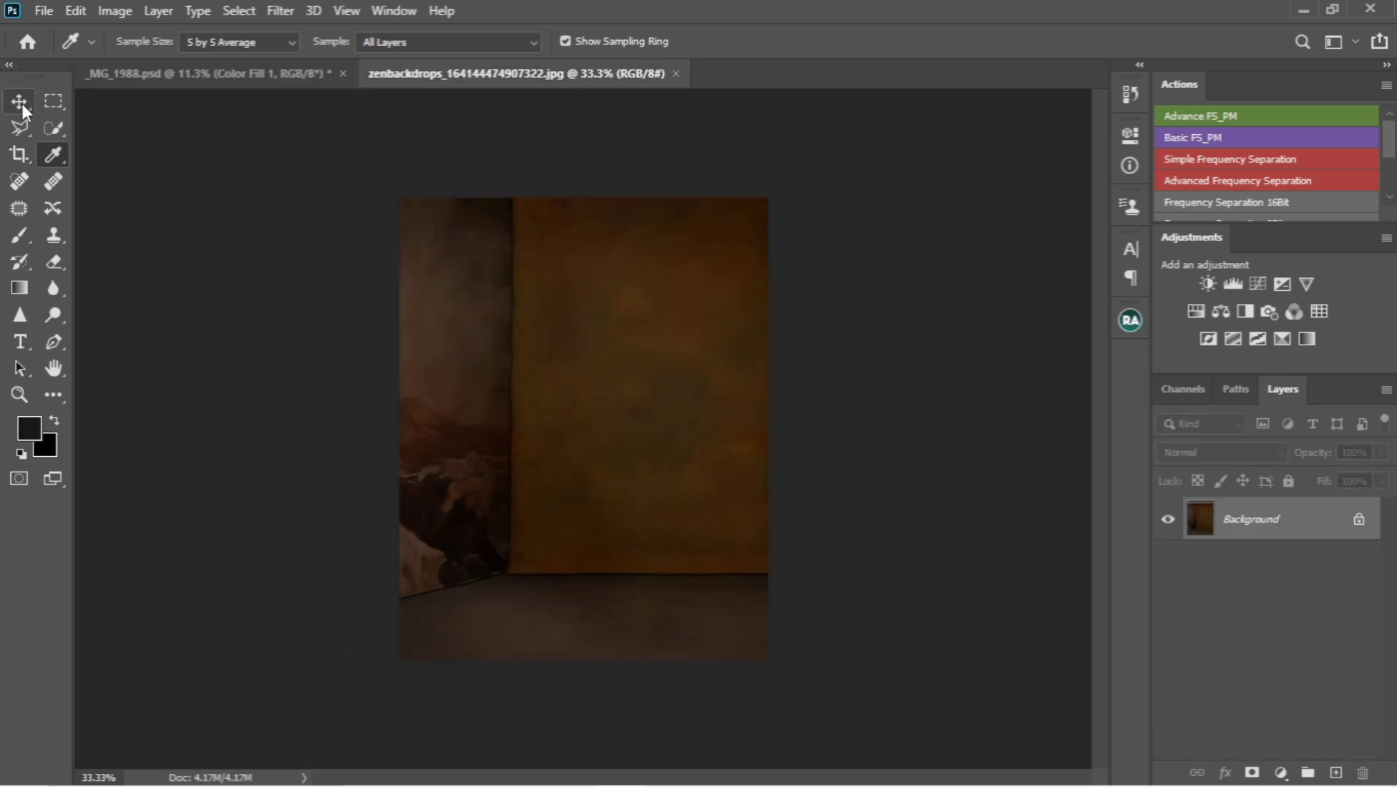
{"action": "left_click", "coordinate": [19, 102]}
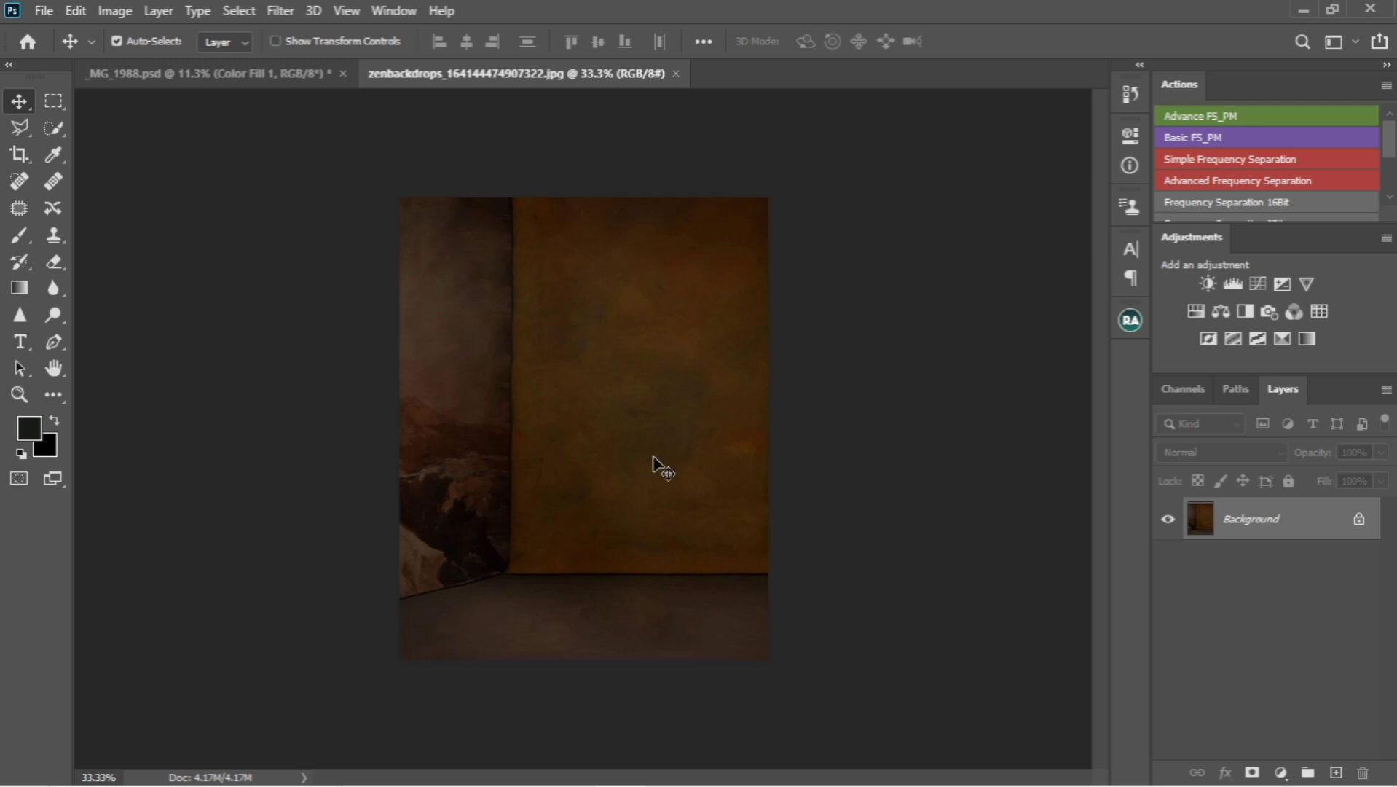
{"action": "left_click_drag", "start_coordinate": [636, 515], "coordinate": [508, 321]}
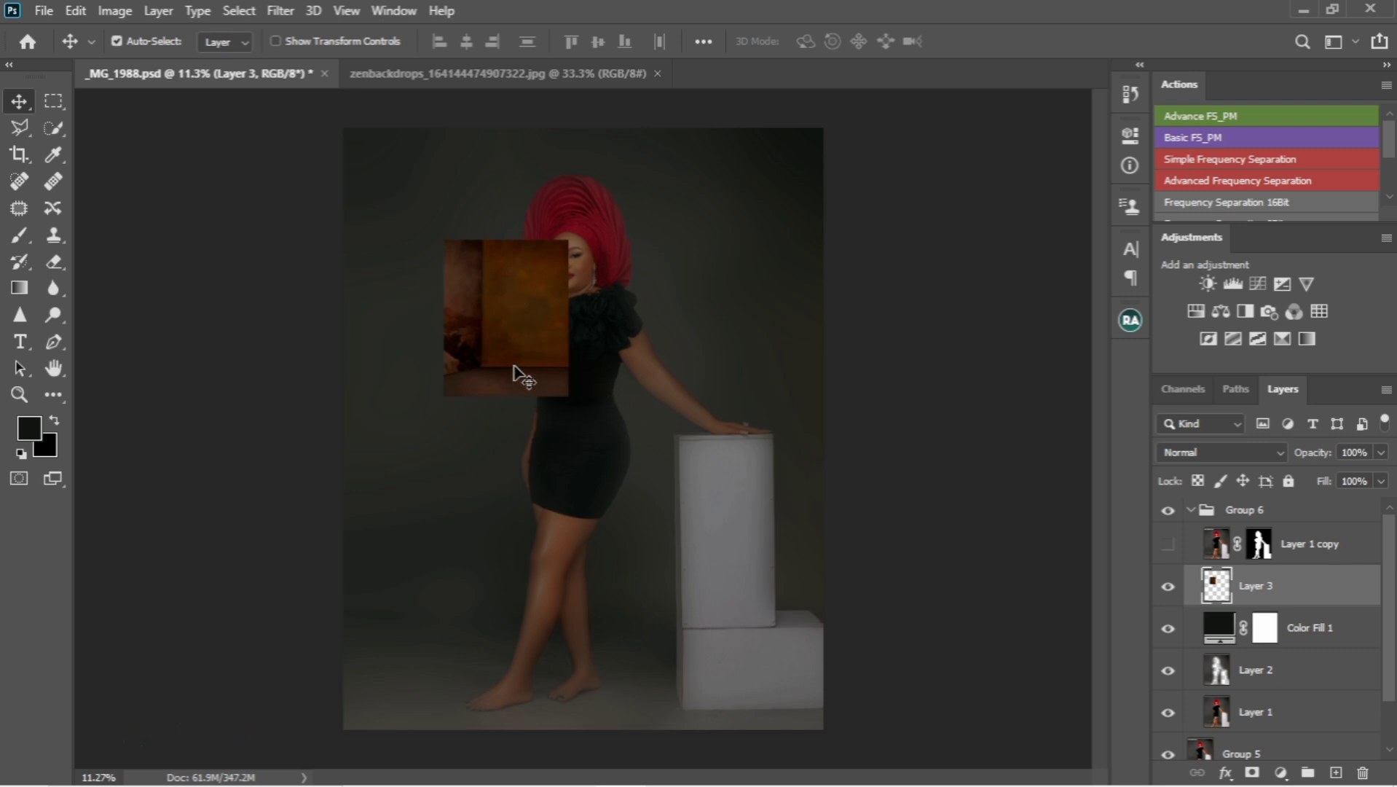
- Scale the new backdrop layer up to about 427% and position it so it covers the whole portrait canvas
{"action": "key", "text": "ctrl+t"}
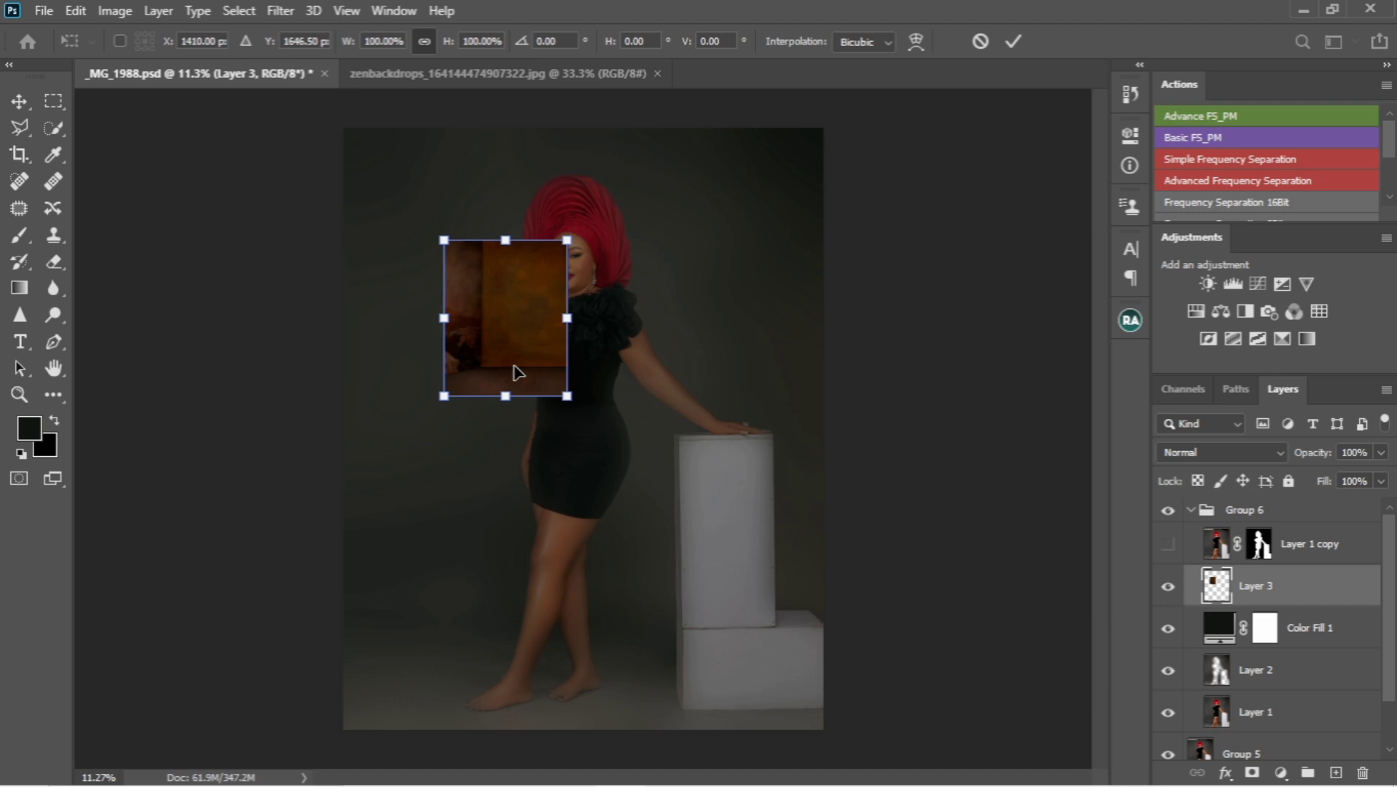
{"action": "left_click_drag", "start_coordinate": [568, 396], "coordinate": [778, 660]}
{"action": "left_click_drag", "start_coordinate": [444, 240], "coordinate": [377, 153]}
{"action": "left_click_drag", "start_coordinate": [545, 415], "coordinate": [653, 436]}
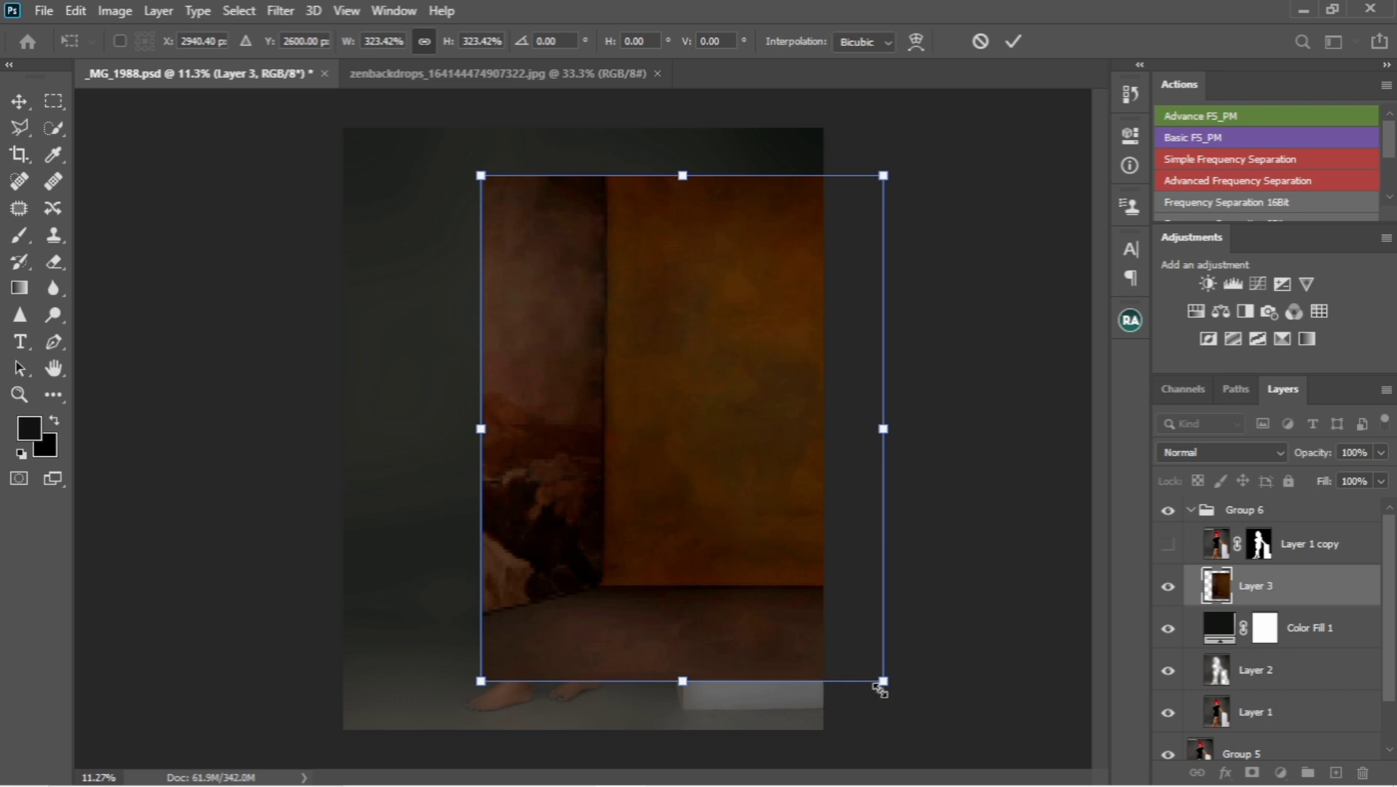
{"action": "left_click_drag", "start_coordinate": [880, 688], "coordinate": [925, 735]}
{"action": "left_click_drag", "start_coordinate": [832, 652], "coordinate": [736, 615]}
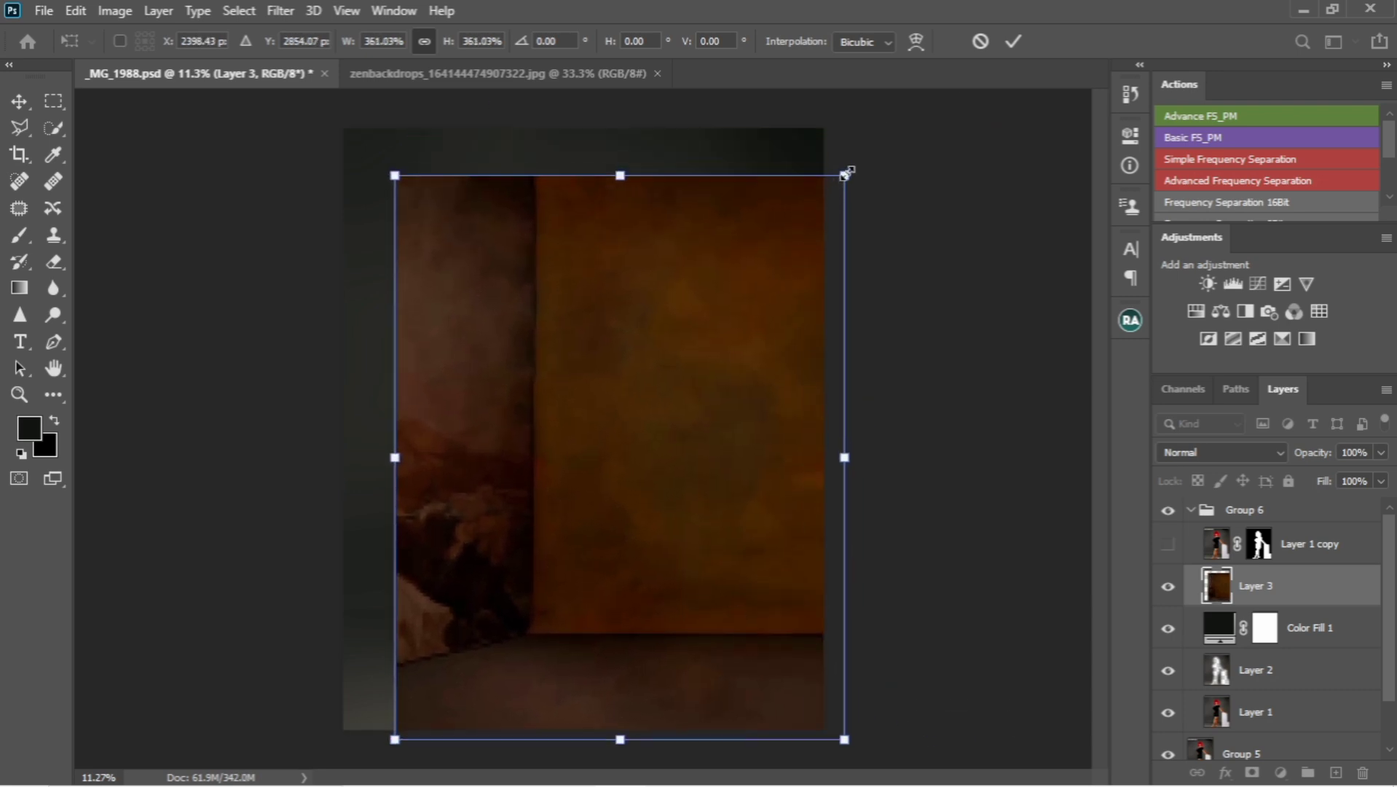
{"action": "left_click_drag", "start_coordinate": [845, 173], "coordinate": [877, 134]}
{"action": "left_click_drag", "start_coordinate": [729, 415], "coordinate": [643, 392]}
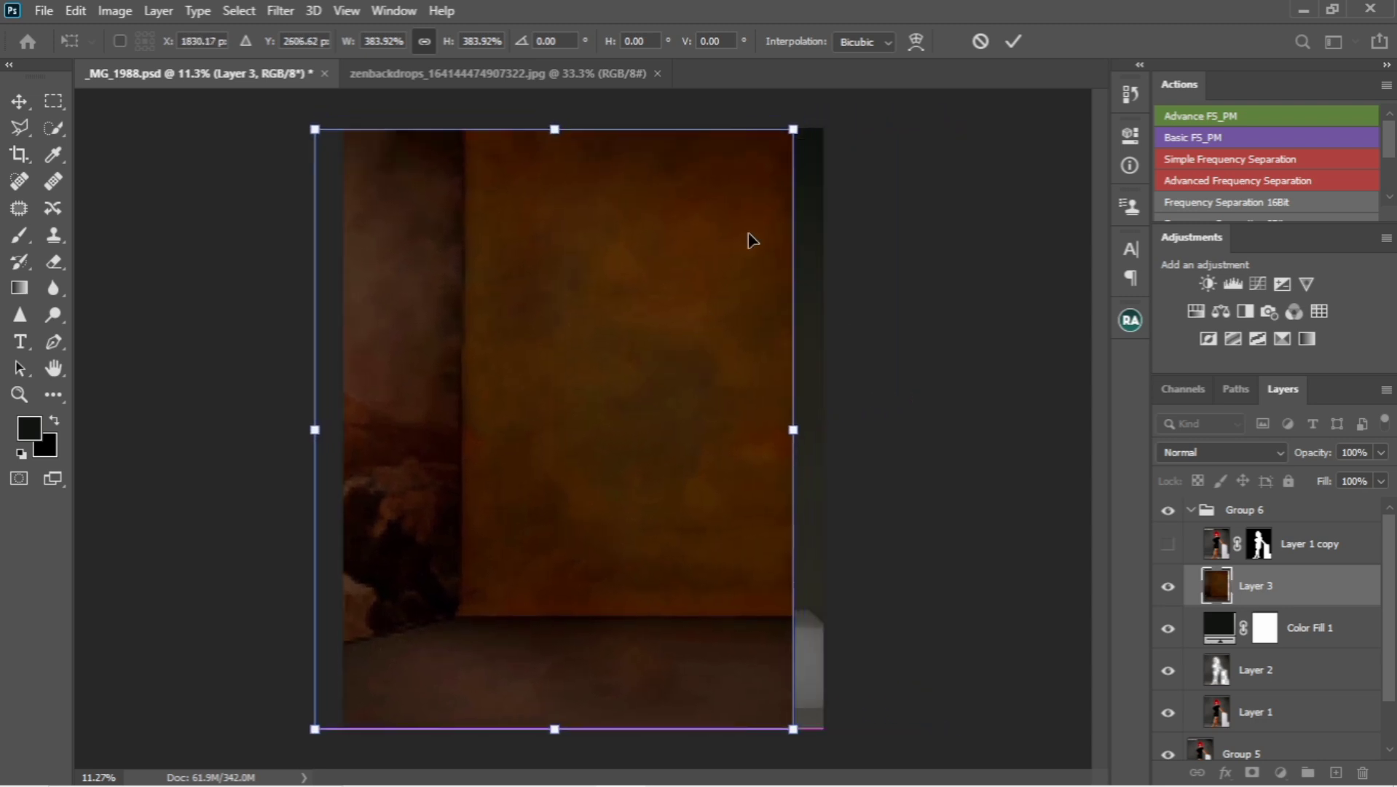
{"action": "left_click_drag", "start_coordinate": [792, 129], "coordinate": [845, 65]}
{"action": "left_click_drag", "start_coordinate": [654, 421], "coordinate": [673, 427]}
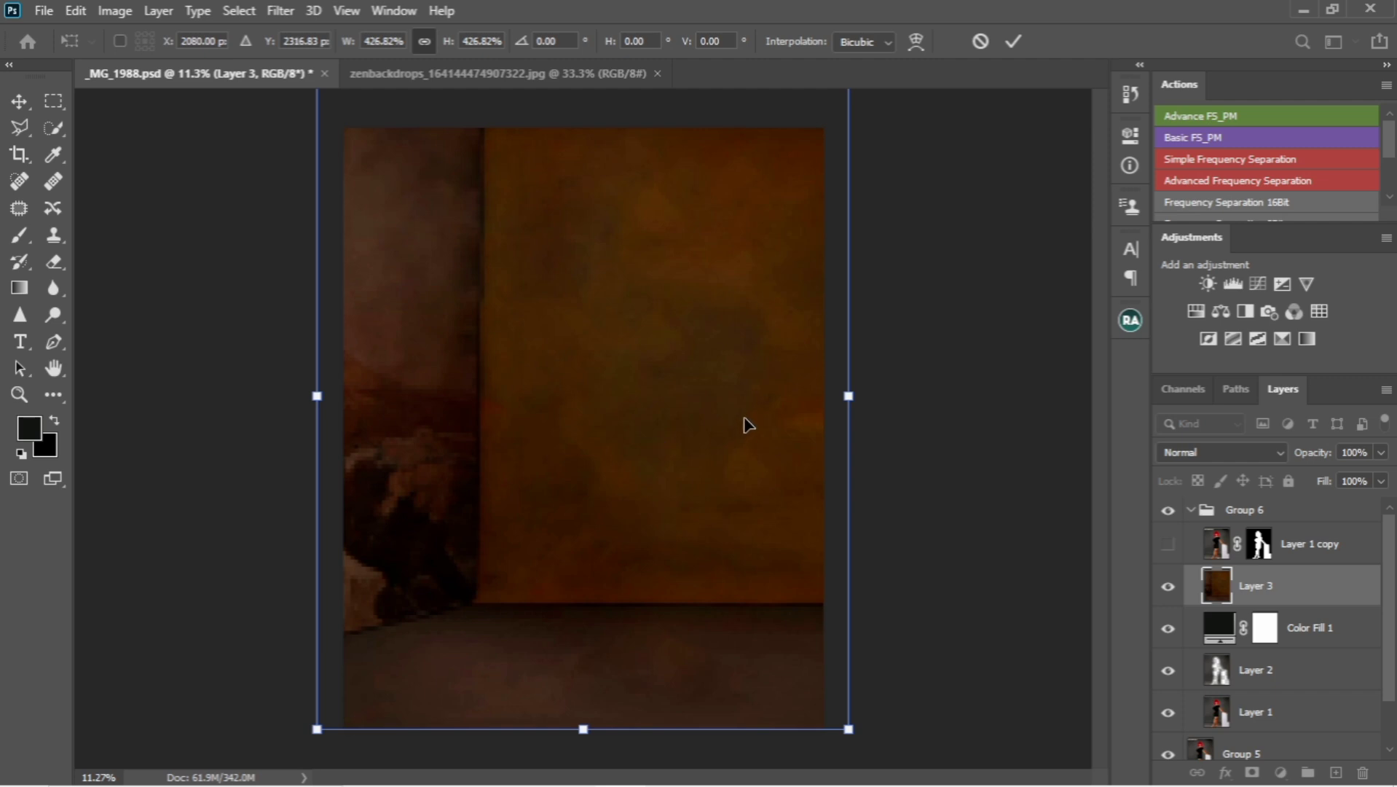
{"action": "key", "text": "Return"}
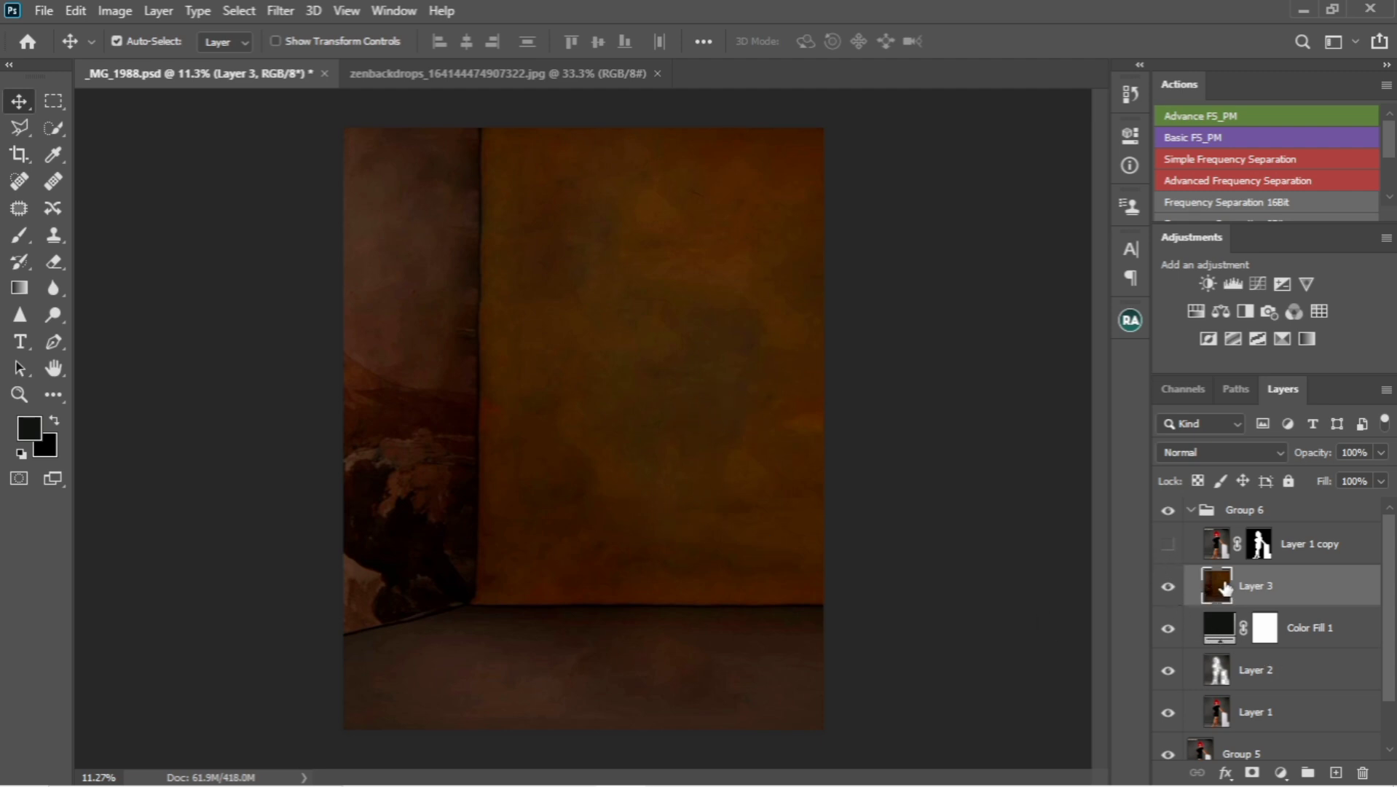
- Lower the new backdrop layer's opacity to 67% and check the blend by temporarily showing the masked subject layer
{"action": "left_click_drag", "start_coordinate": [1326, 456], "coordinate": [1294, 454]}
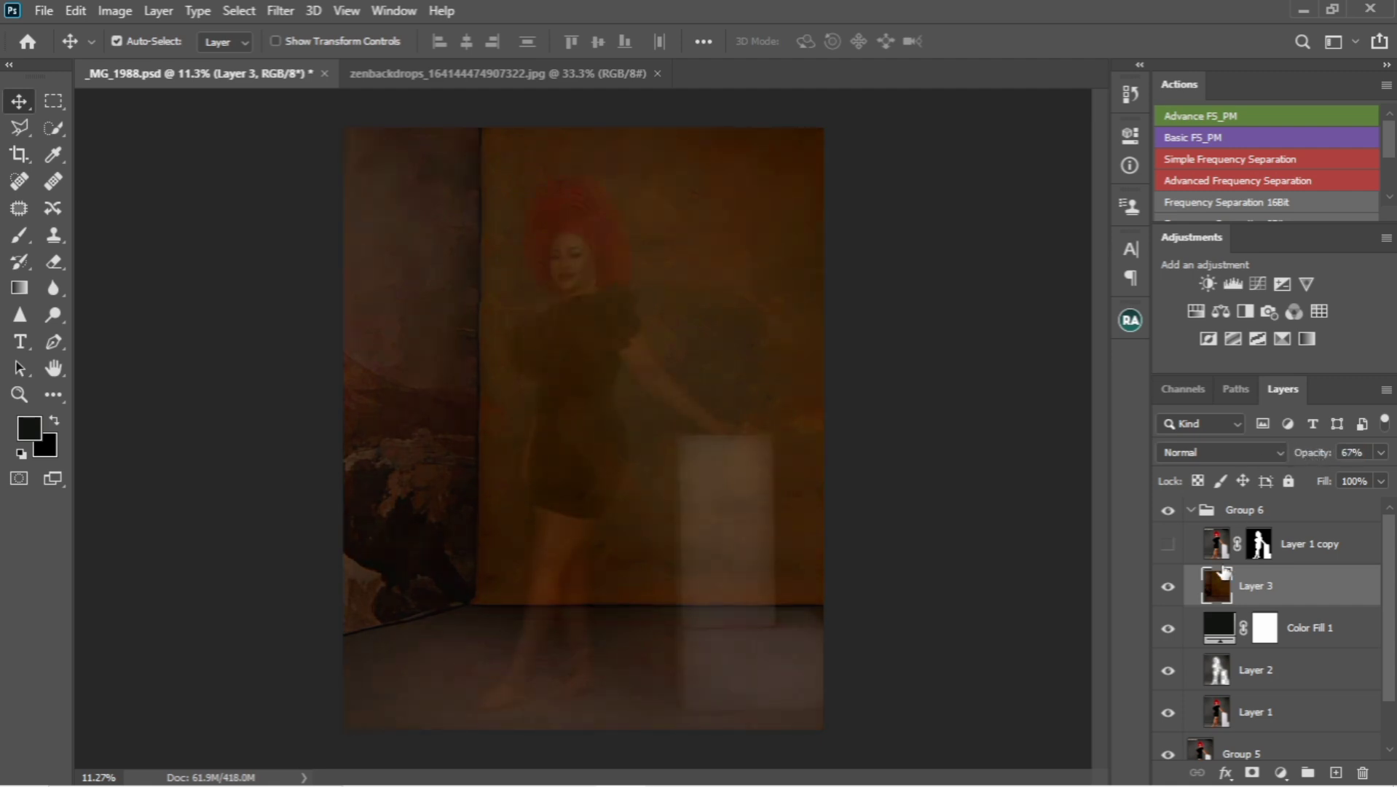
{"action": "left_click", "coordinate": [1168, 546]}
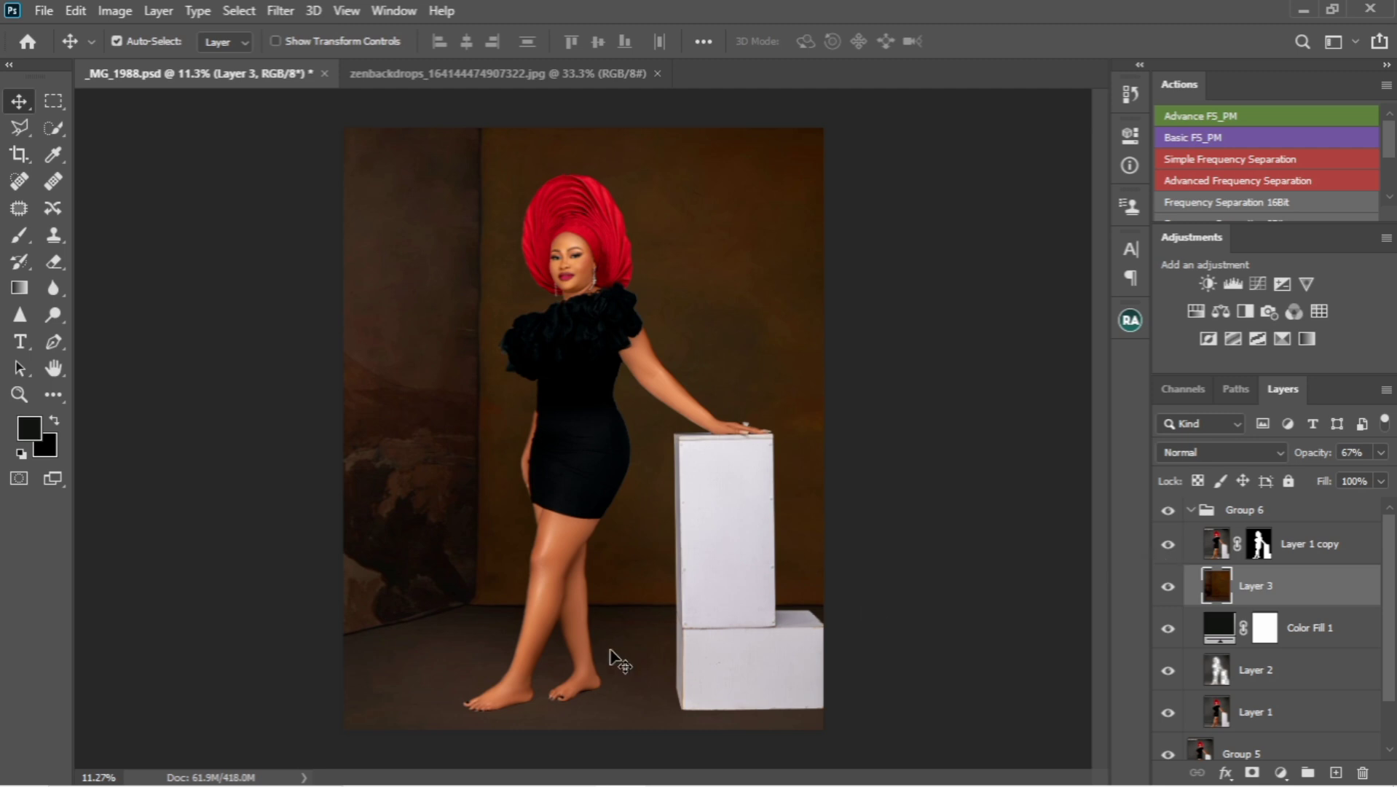
{"action": "left_click", "coordinate": [1168, 544]}
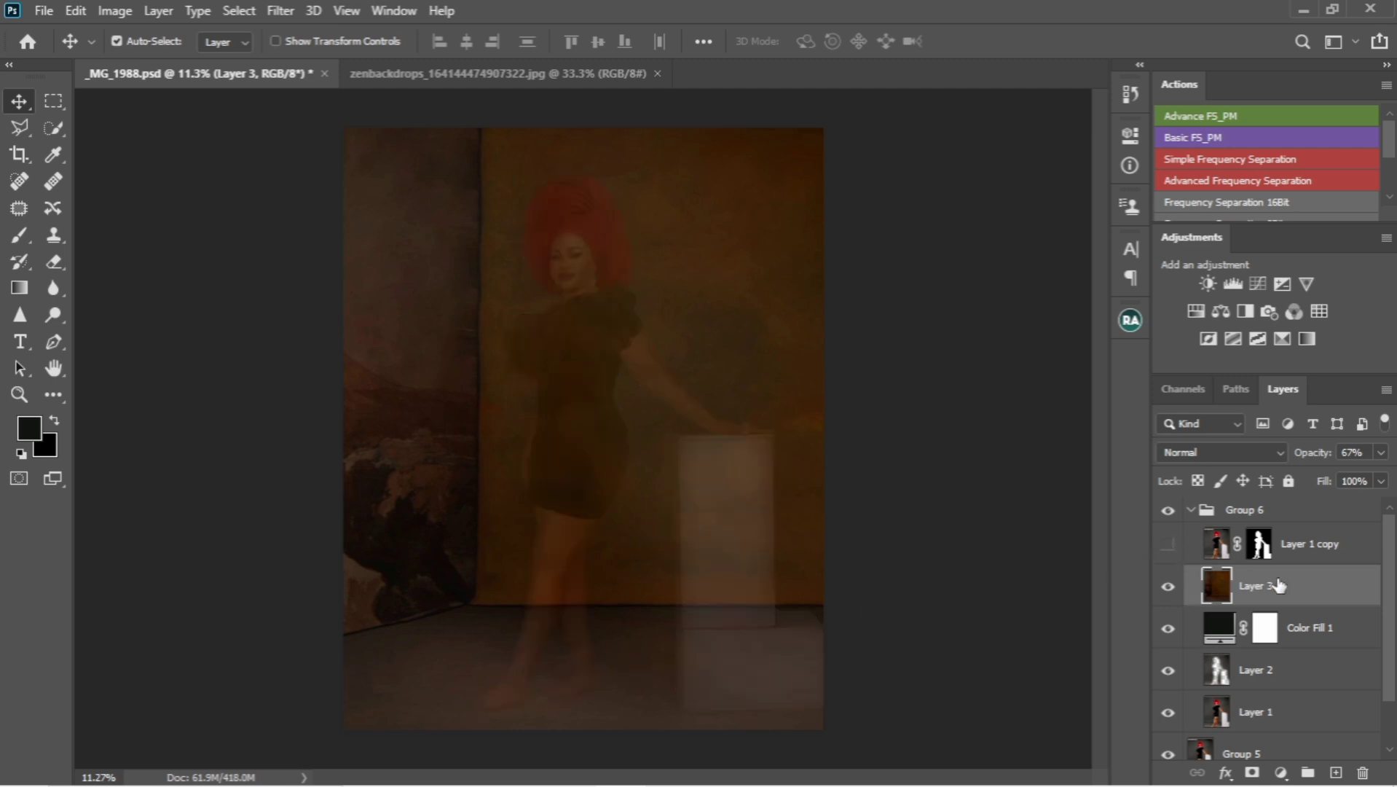
- Try desaturating the painted backdrop layer completely, and undo it
{"action": "left_click", "coordinate": [115, 11]}
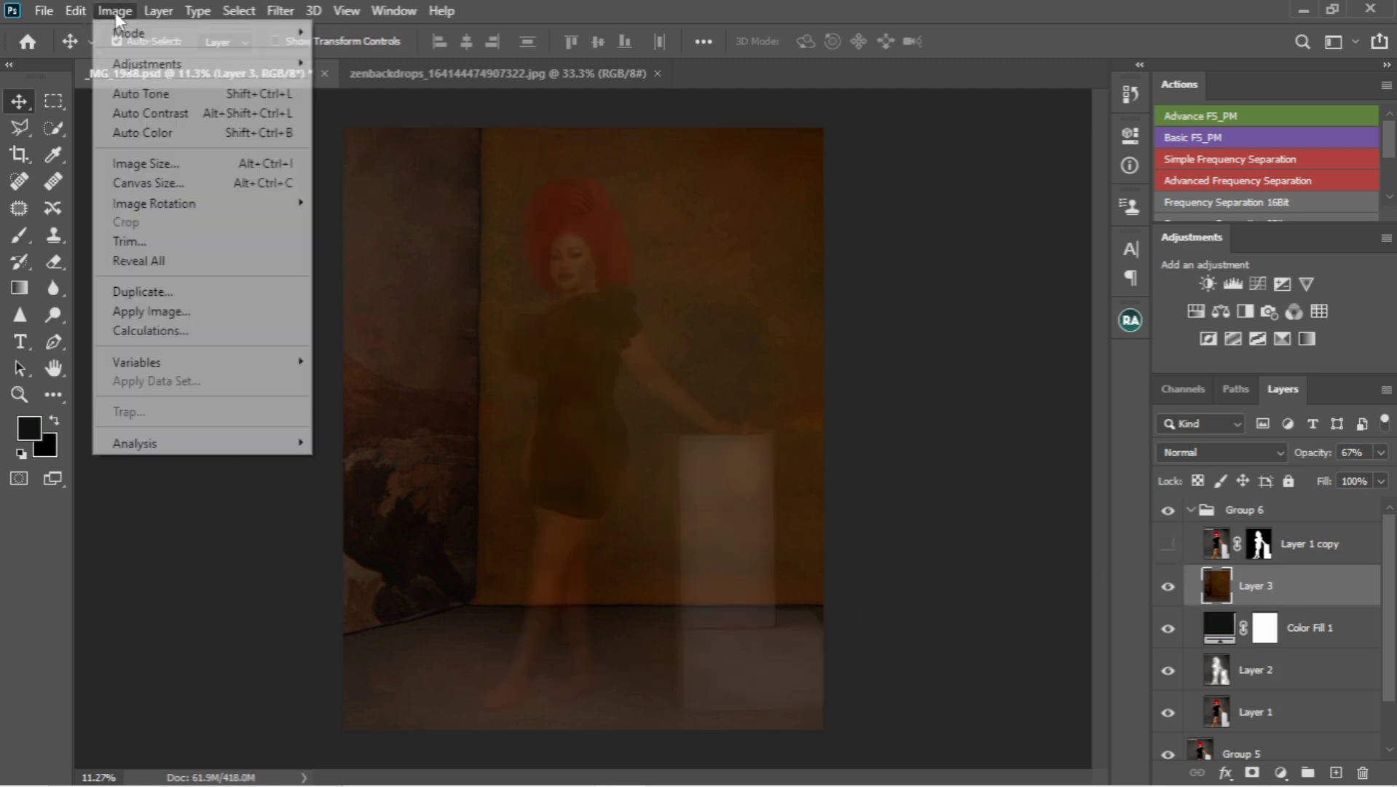
{"action": "mouse_move", "coordinate": [182, 64]}
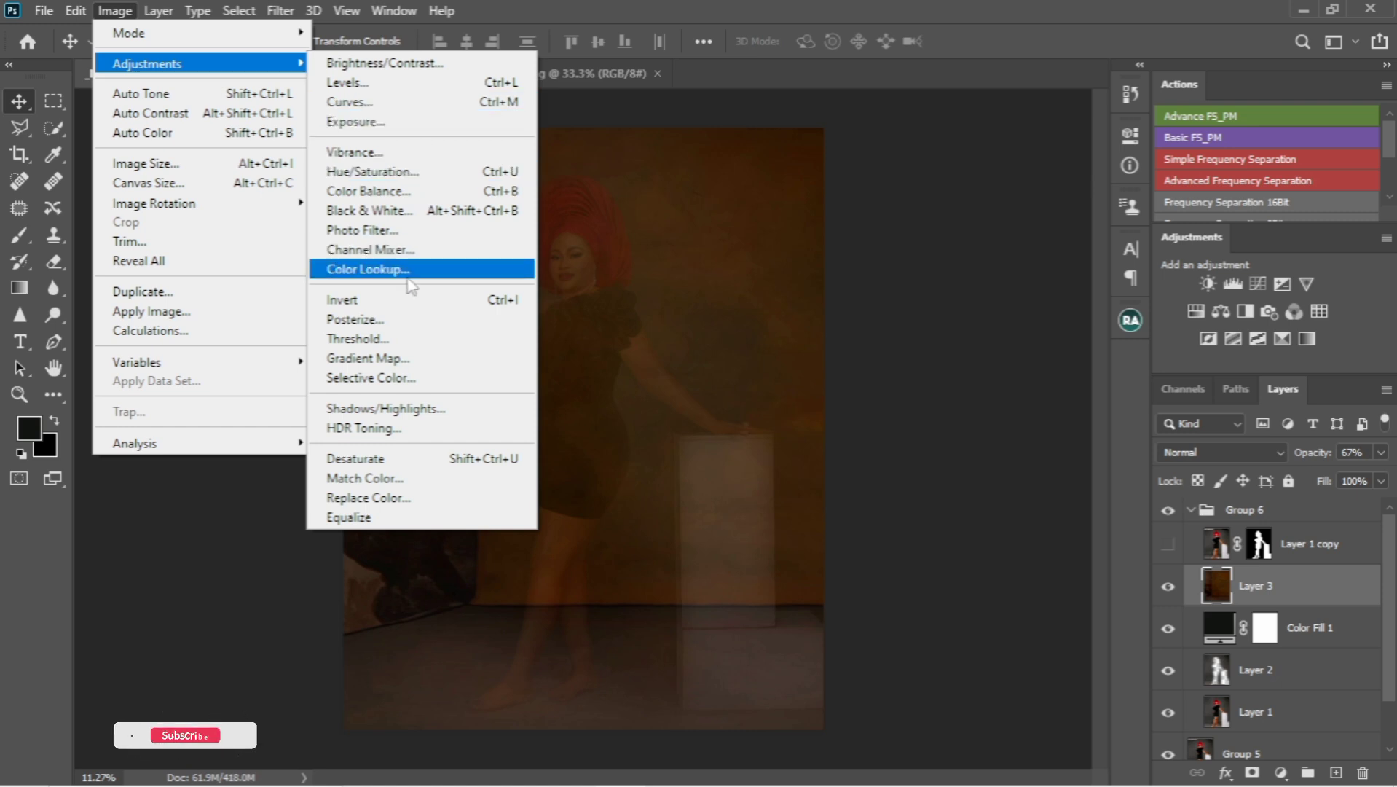
{"action": "left_click", "coordinate": [389, 465]}
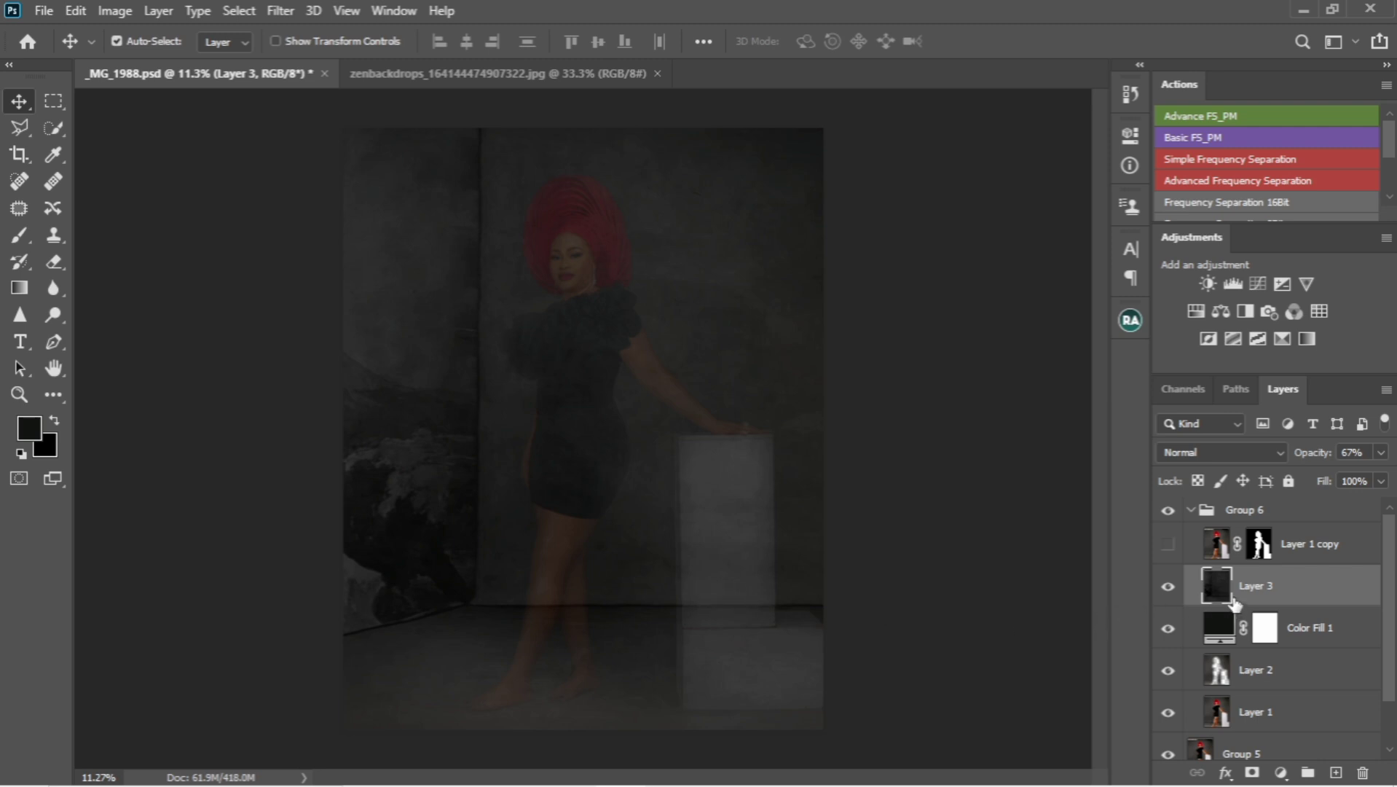
{"action": "key", "text": "ctrl+z"}
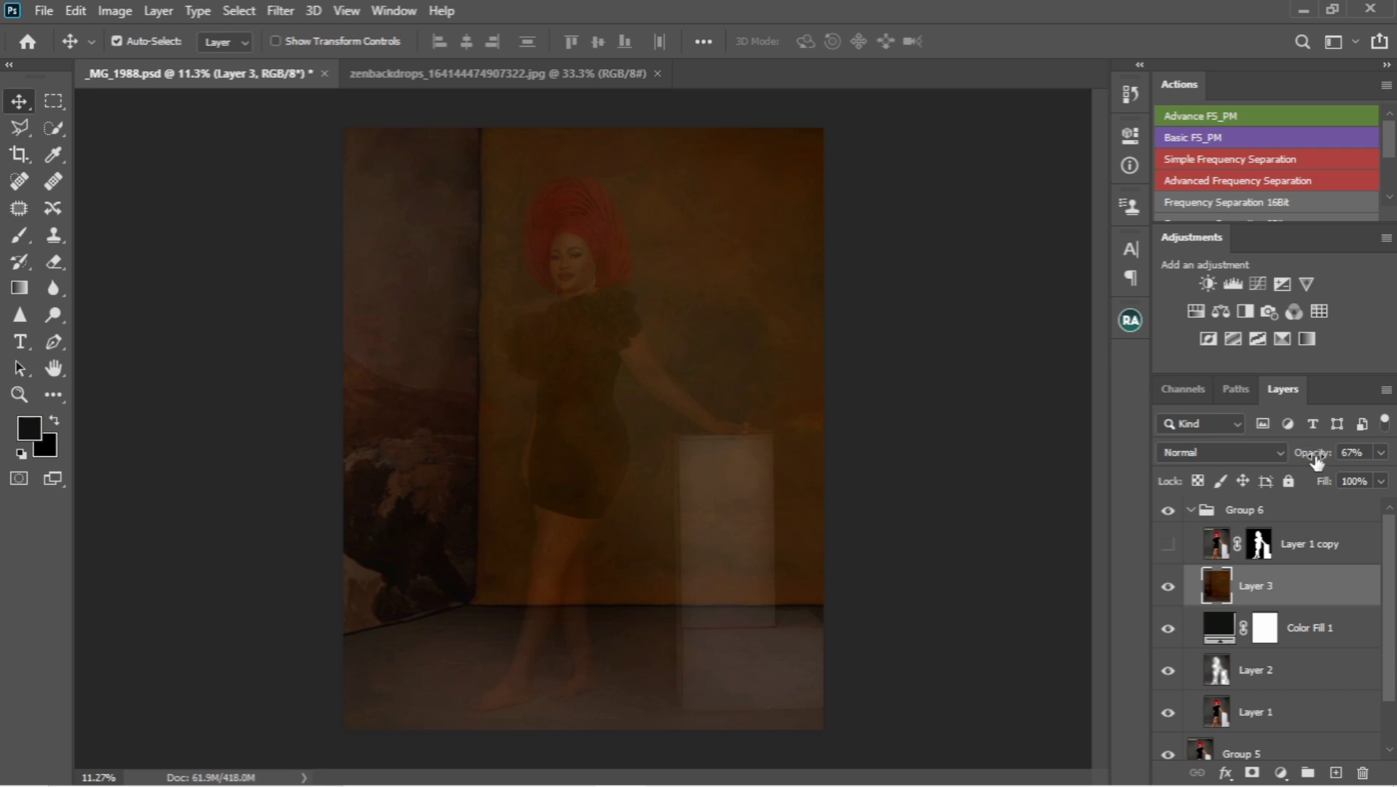
- Show the masked subject layer and lower the painted backdrop layer's opacity to 34%
{"action": "left_click_drag", "start_coordinate": [1316, 459], "coordinate": [1301, 461]}
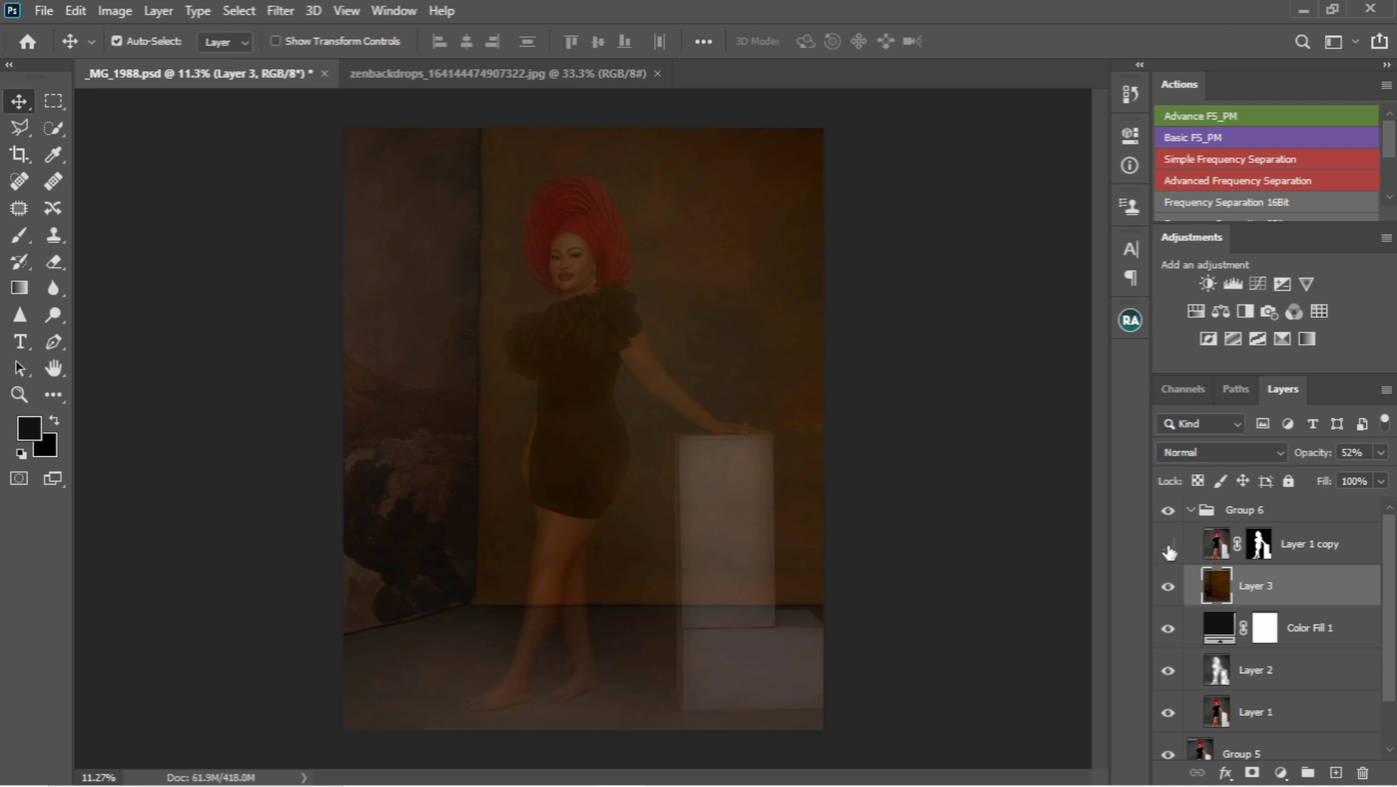
{"action": "left_click", "coordinate": [1168, 547]}
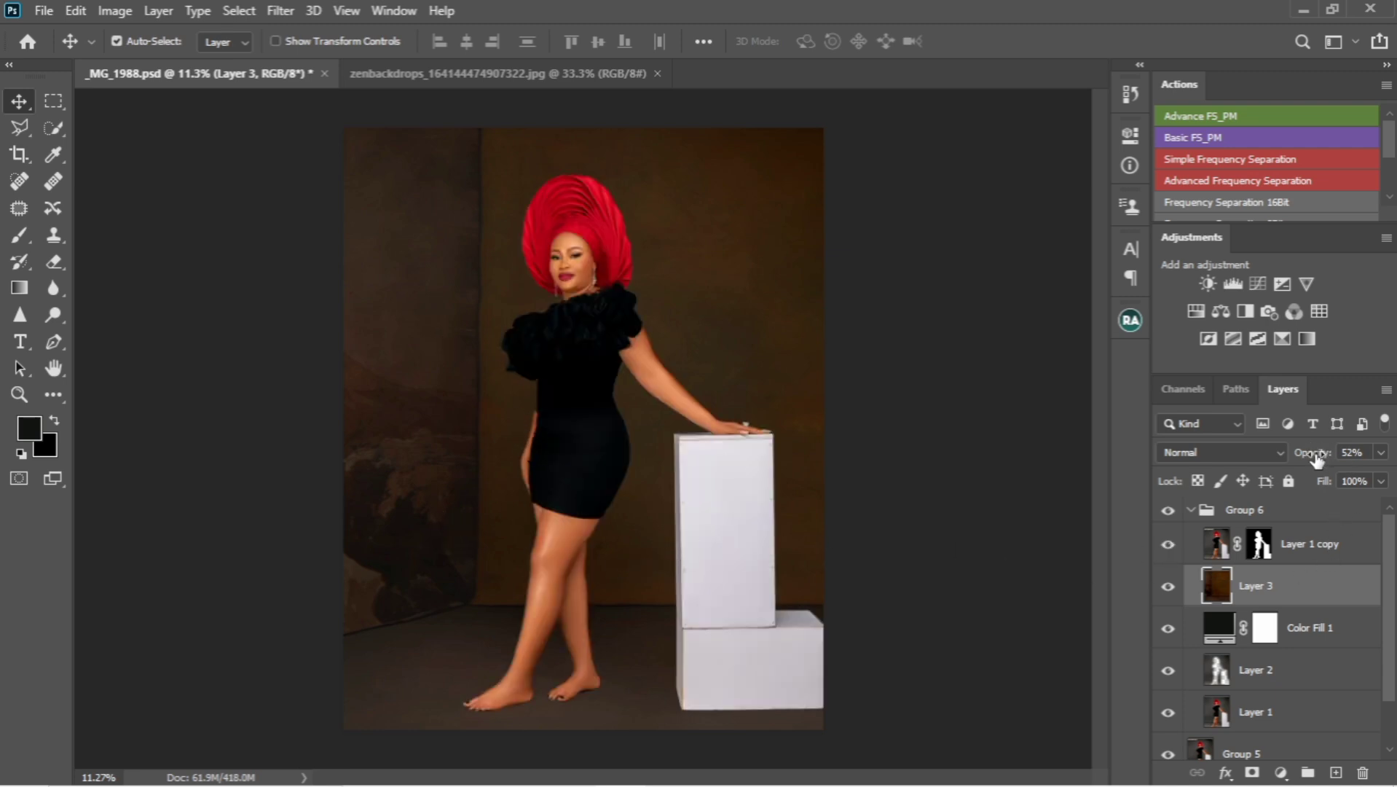
{"action": "left_click_drag", "start_coordinate": [1315, 460], "coordinate": [1297, 460]}
- Apply a Hue/Saturation adjustment to the painted backdrop layer with the saturation reduced to -51
{"action": "left_click", "coordinate": [114, 11]}
{"action": "mouse_move", "coordinate": [138, 63]}
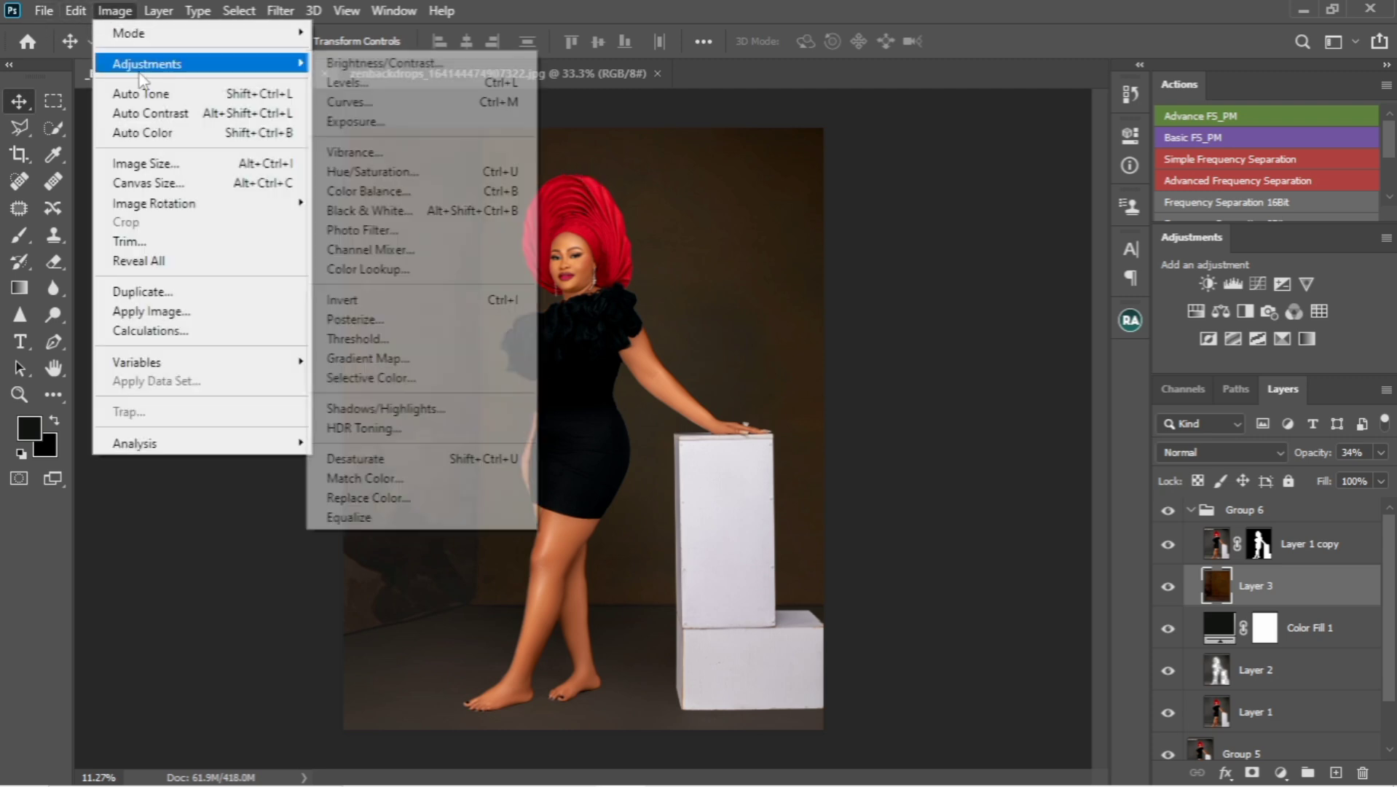
{"action": "left_click", "coordinate": [378, 172]}
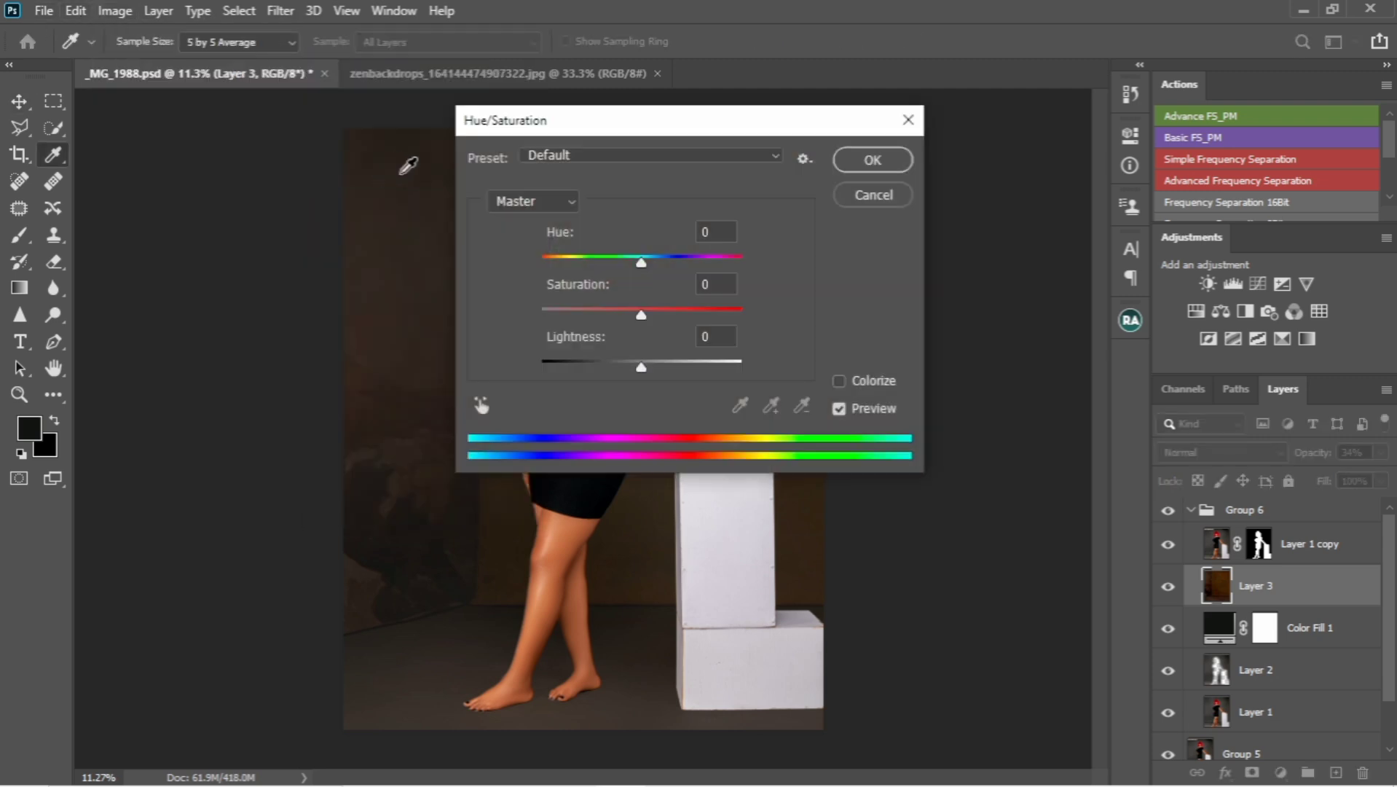
{"action": "left_click_drag", "start_coordinate": [646, 129], "coordinate": [907, 161]}
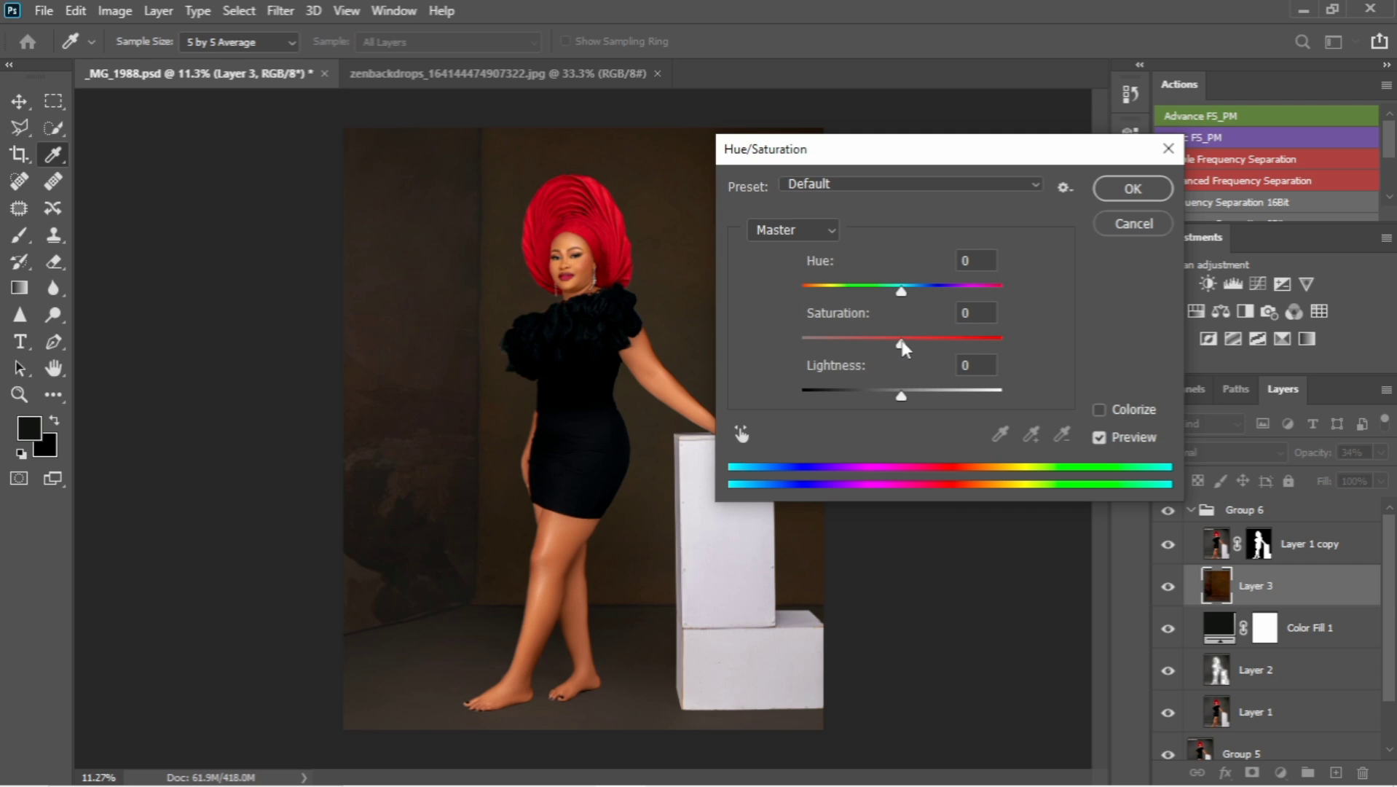
{"action": "left_click_drag", "start_coordinate": [903, 348], "coordinate": [852, 340]}
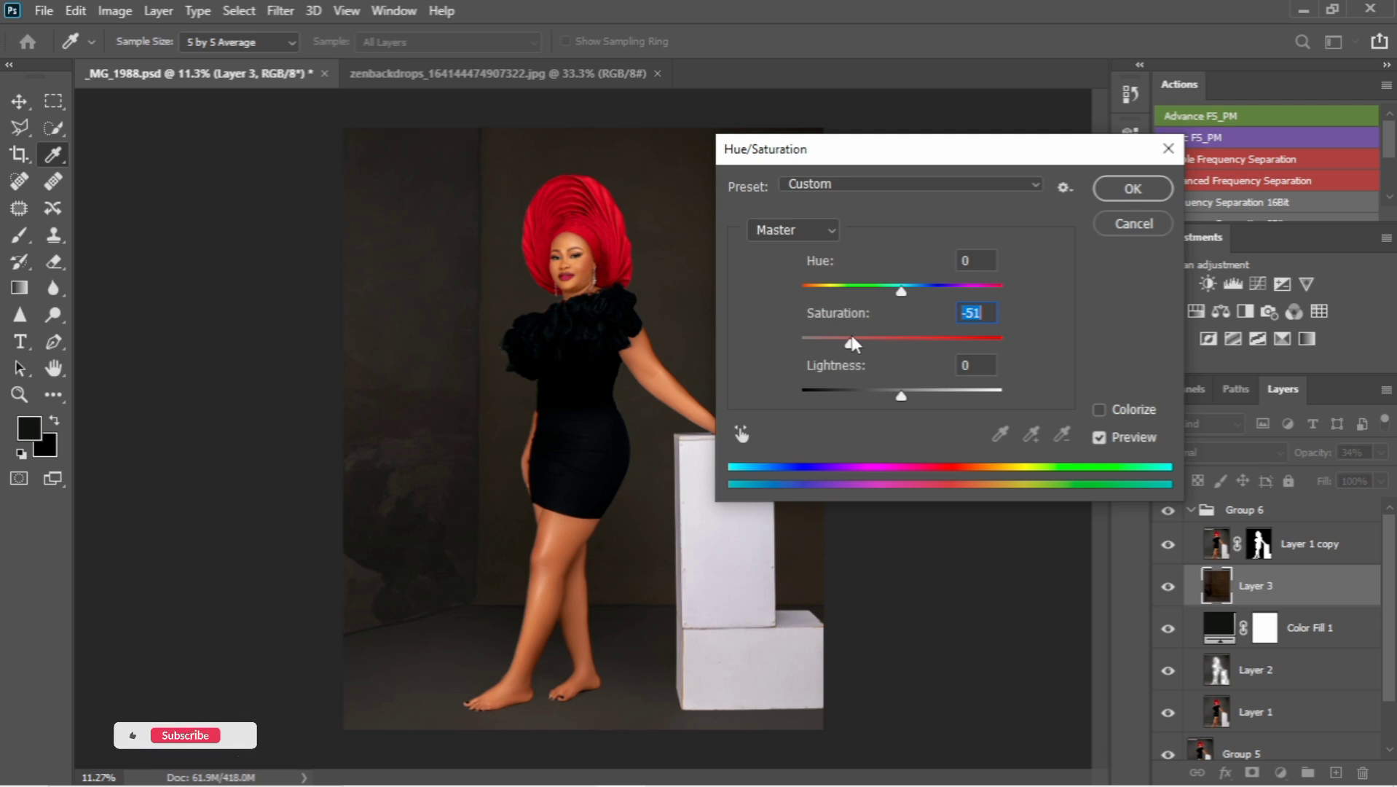
{"action": "left_click", "coordinate": [1133, 188]}
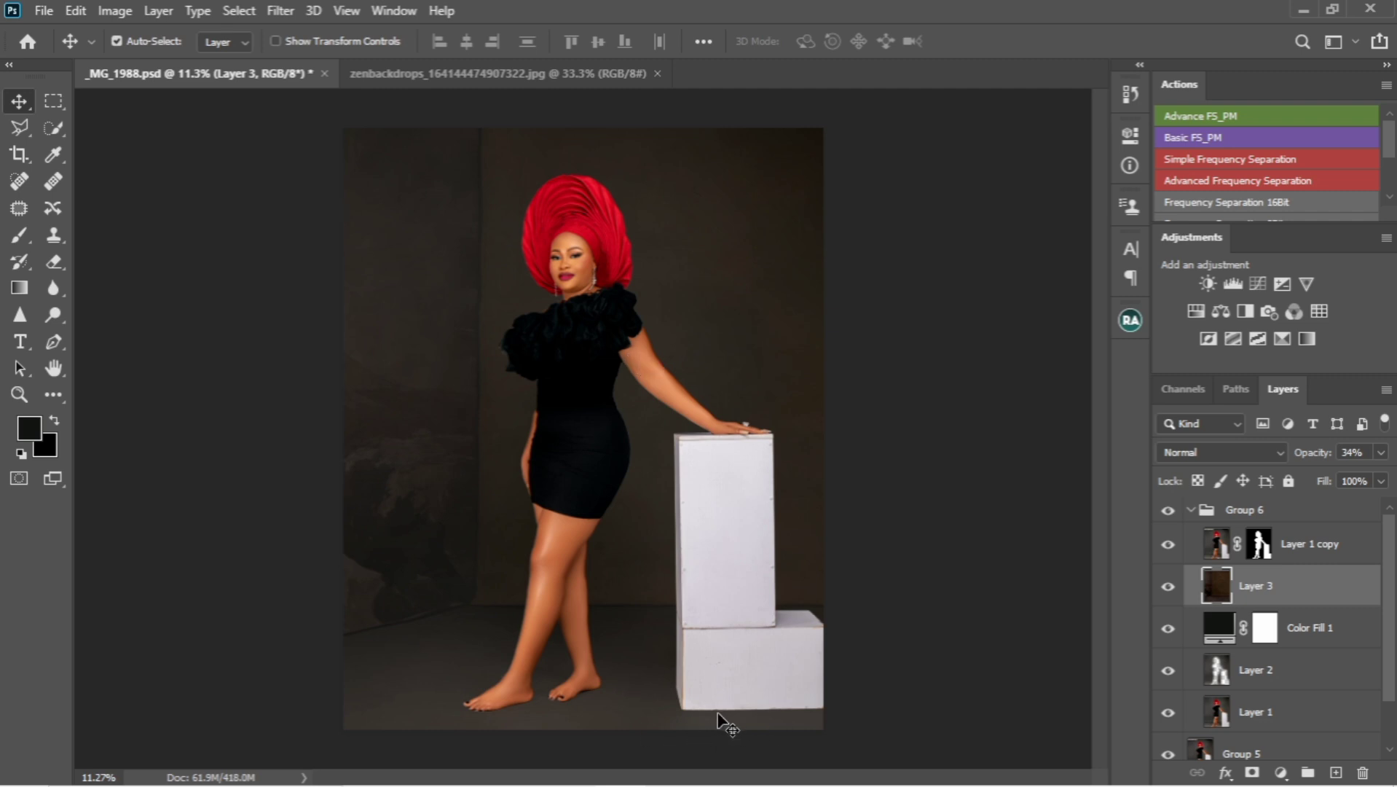
- Collapse Group 6 and toggle its visibility to compare the portrait with and without the backdrop edit, and expand it again
{"action": "left_click", "coordinate": [1191, 510]}
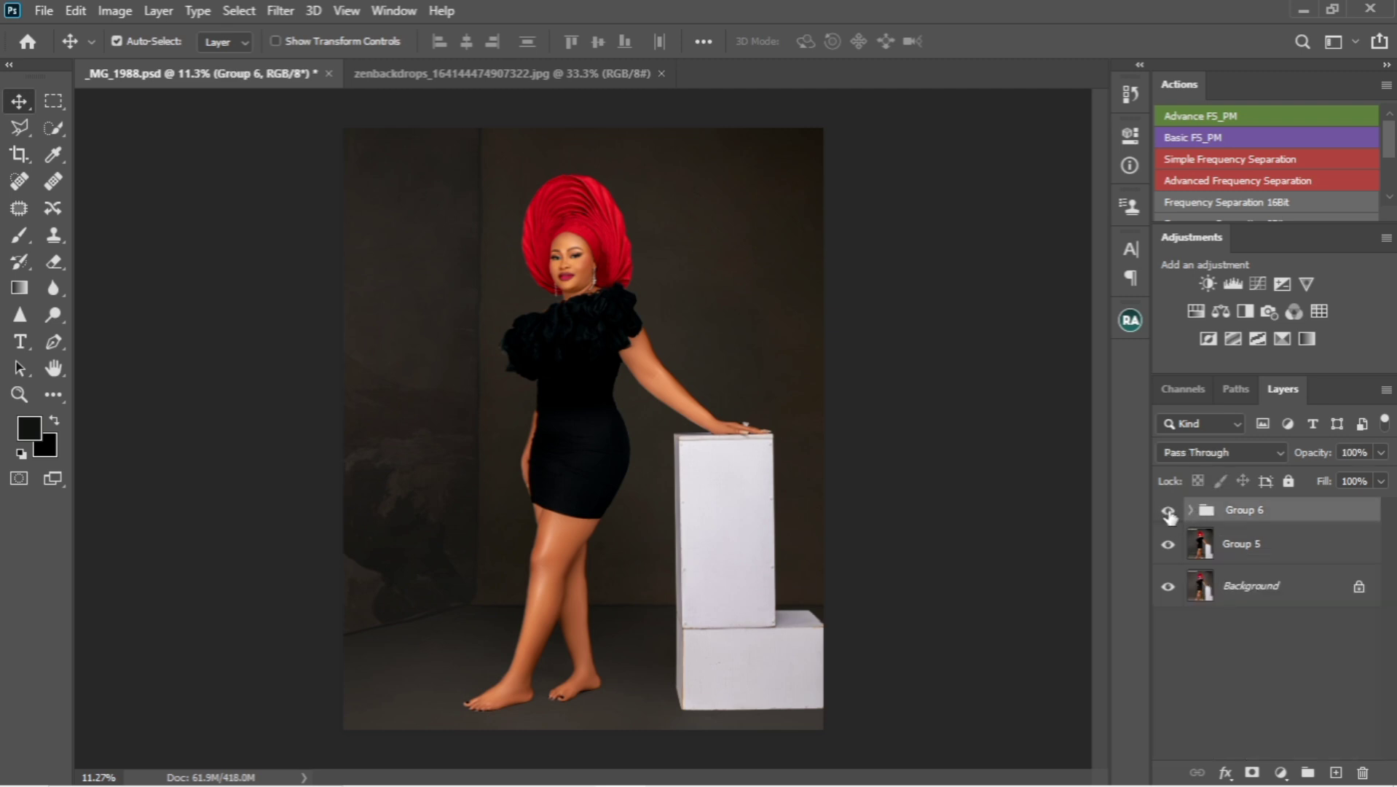
{"action": "left_click", "coordinate": [1169, 512]}
{"action": "left_click", "coordinate": [1168, 512]}
{"action": "left_click", "coordinate": [1191, 510]}
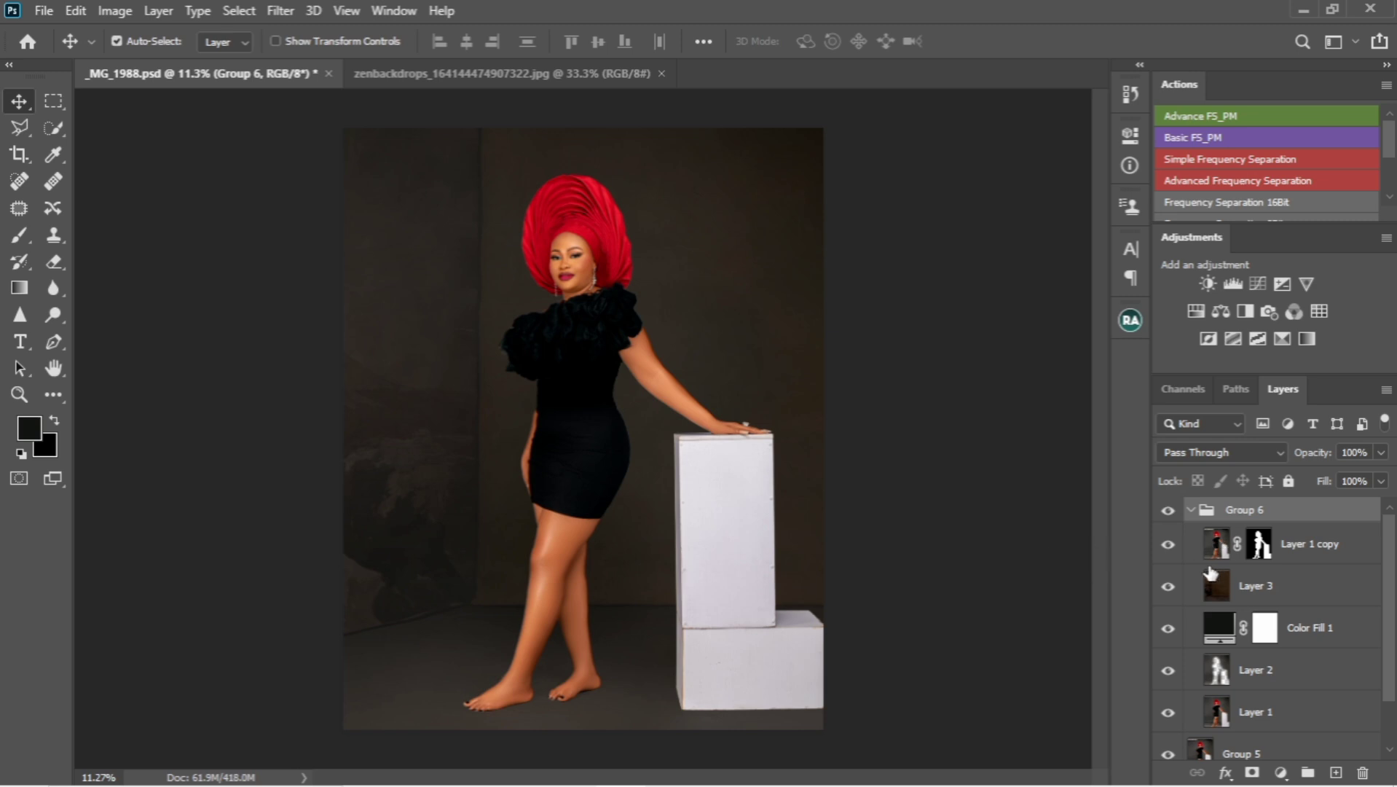
- Hide the masked subject copy, Layer 3, Color Fill 1 and Layer 2 so that Layer 1 is on top
{"action": "left_click", "coordinate": [1168, 552]}
{"action": "left_click", "coordinate": [1168, 586]}
{"action": "left_click", "coordinate": [1168, 629]}
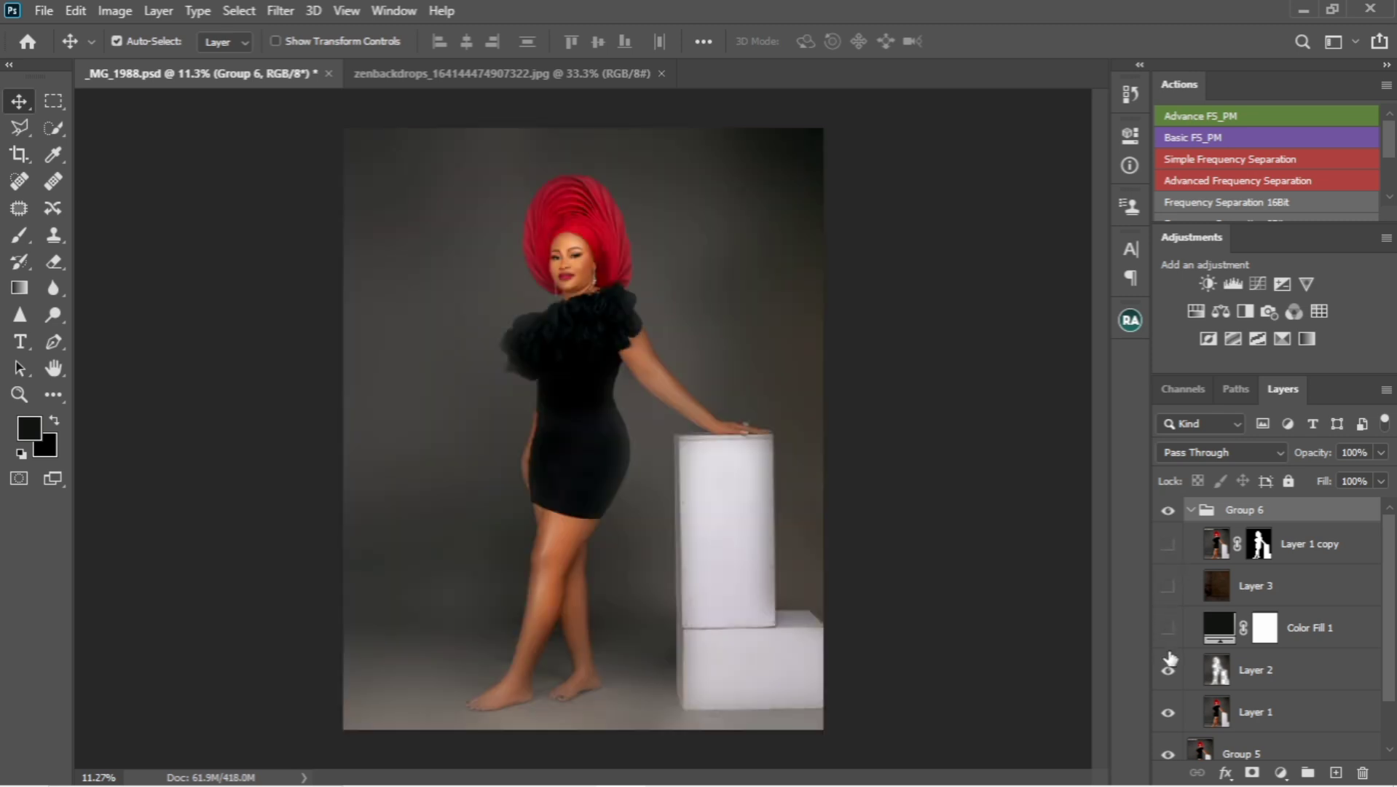
{"action": "left_click", "coordinate": [1168, 670]}
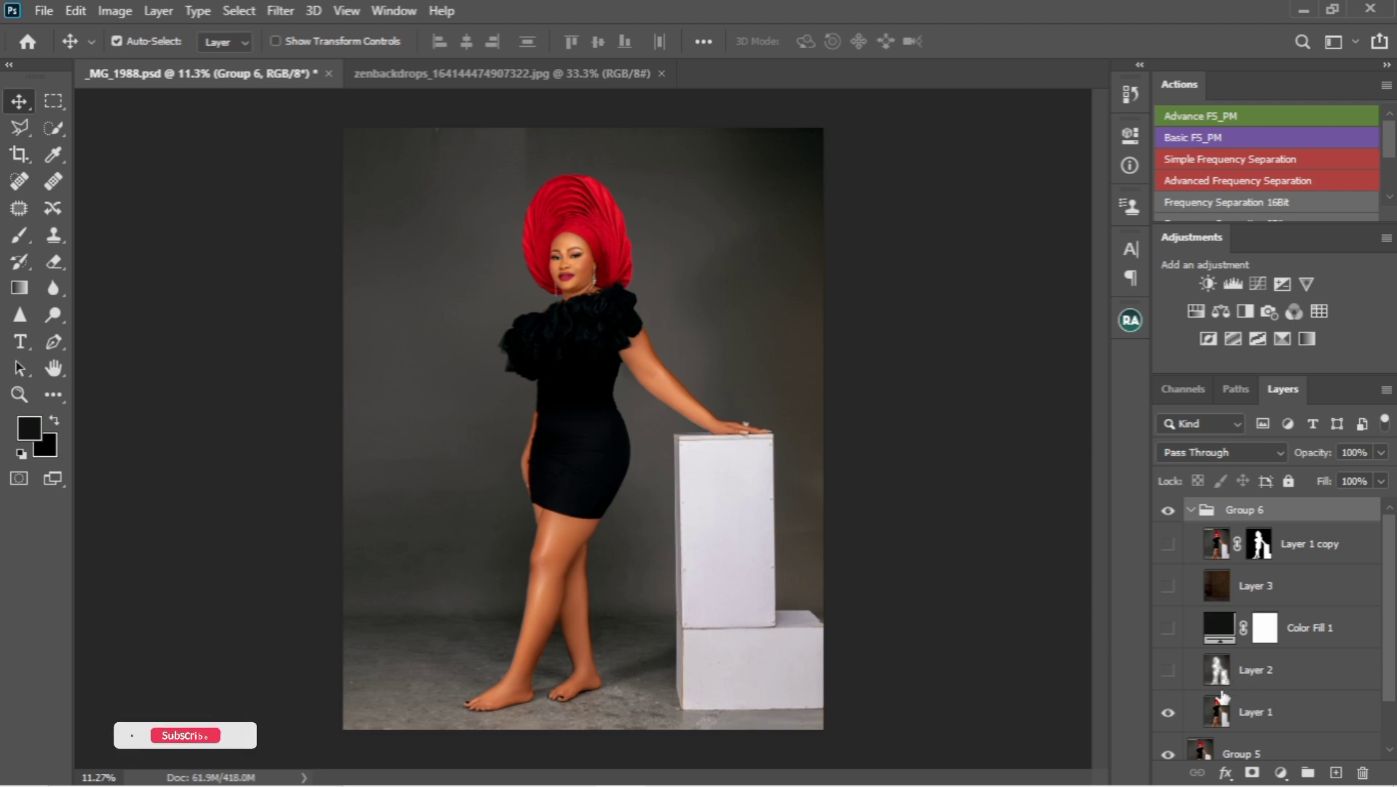
- Load the subject mask as a selection, invert it, and copy Layer 1's background onto a new layer
{"action": "left_click", "coordinate": [1258, 545], "text": "ctrl"}
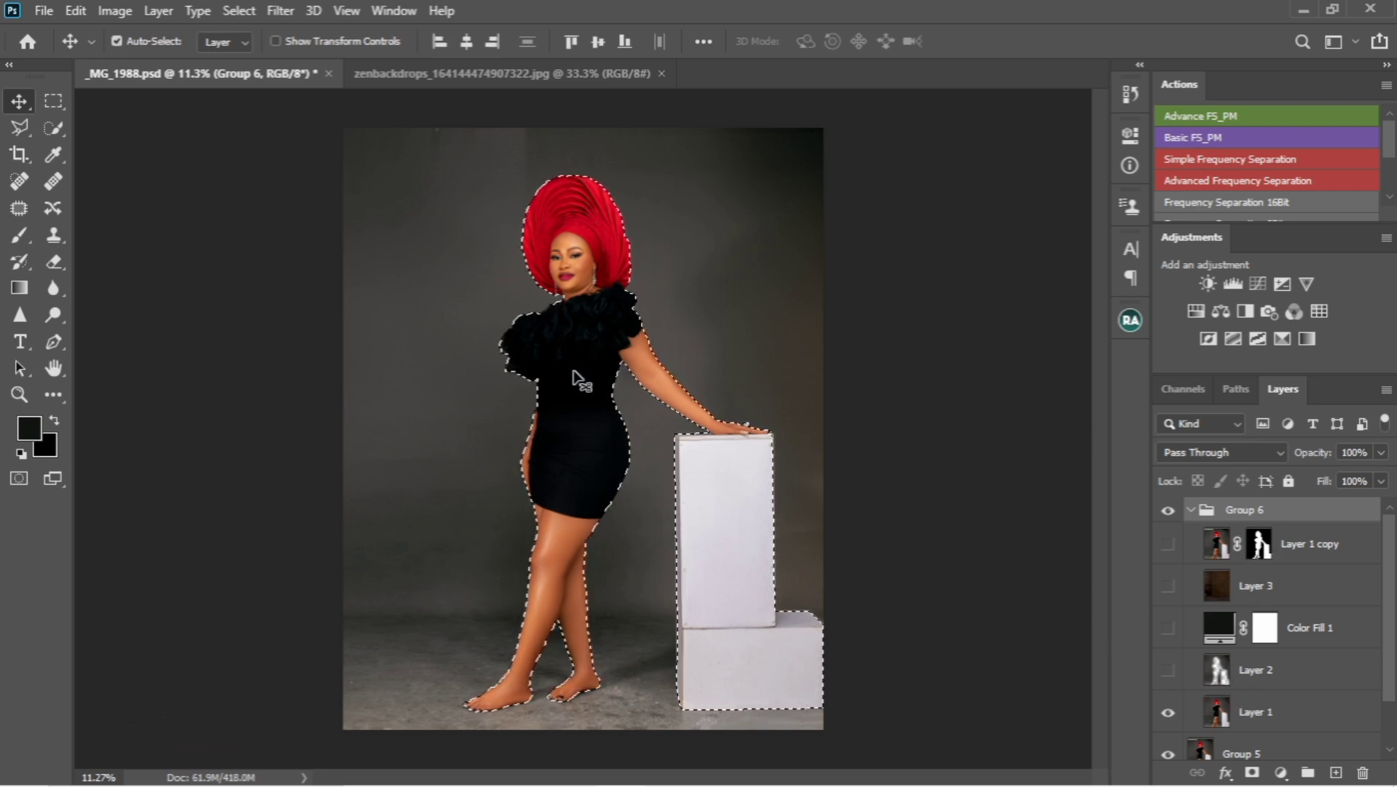
{"action": "key", "text": "ctrl+shift+i"}
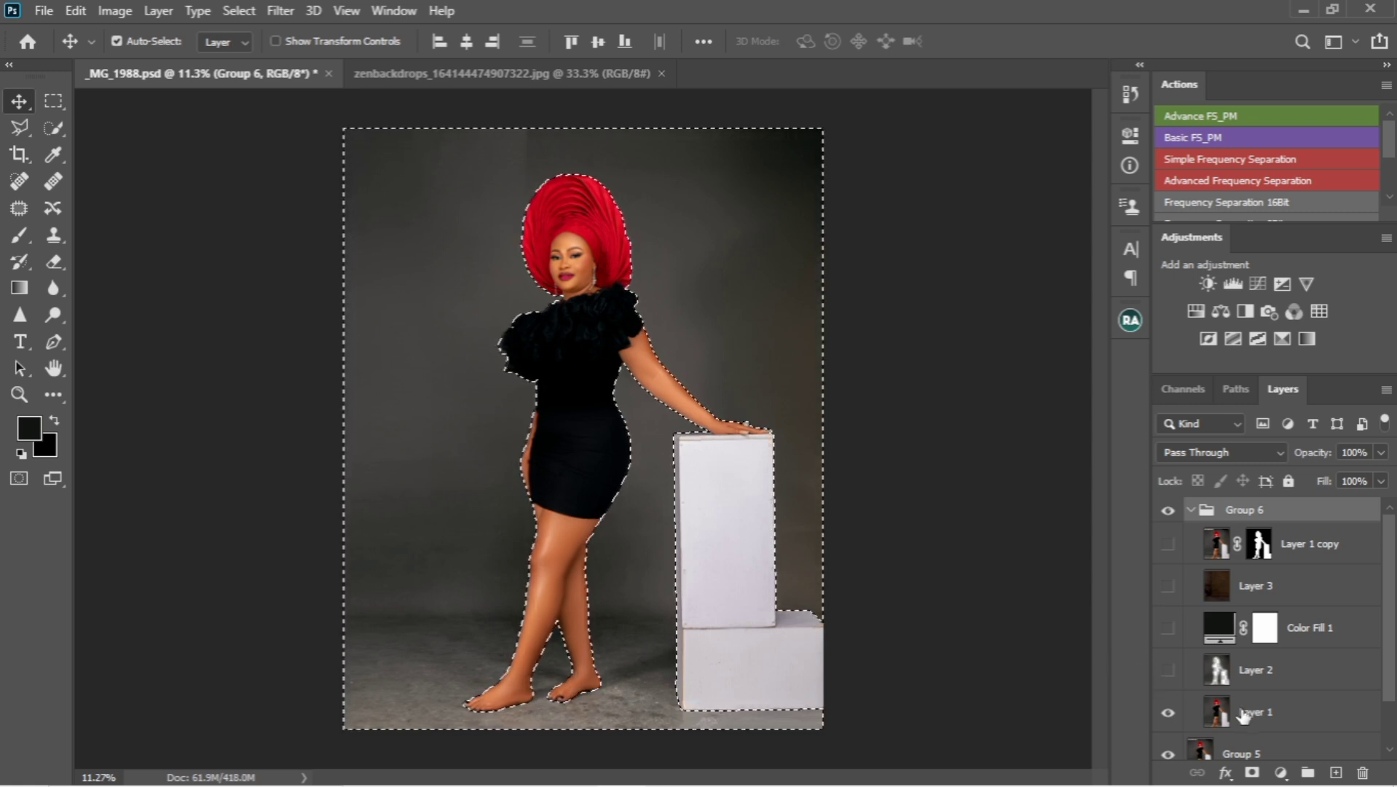
{"action": "left_click", "coordinate": [1213, 713]}
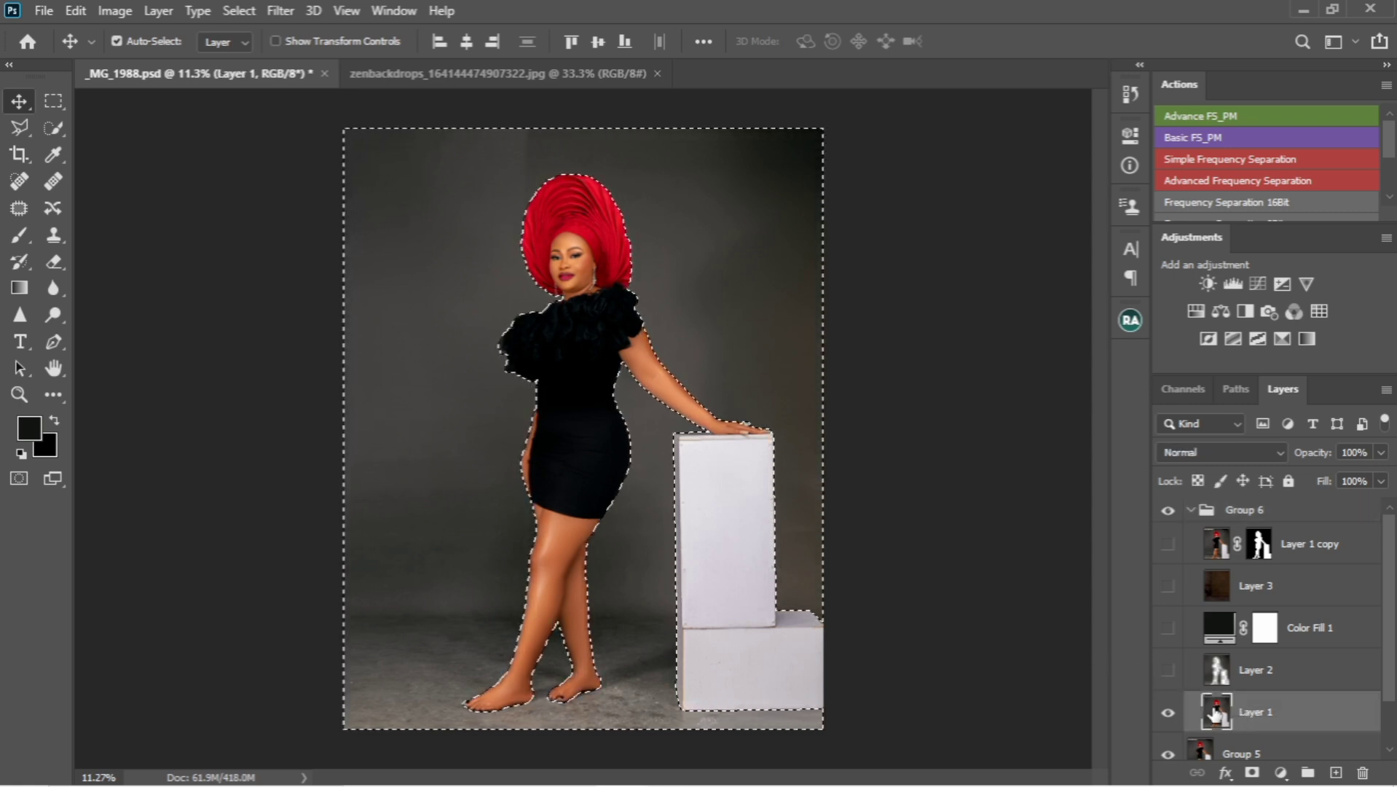
{"action": "key", "text": "ctrl+j"}
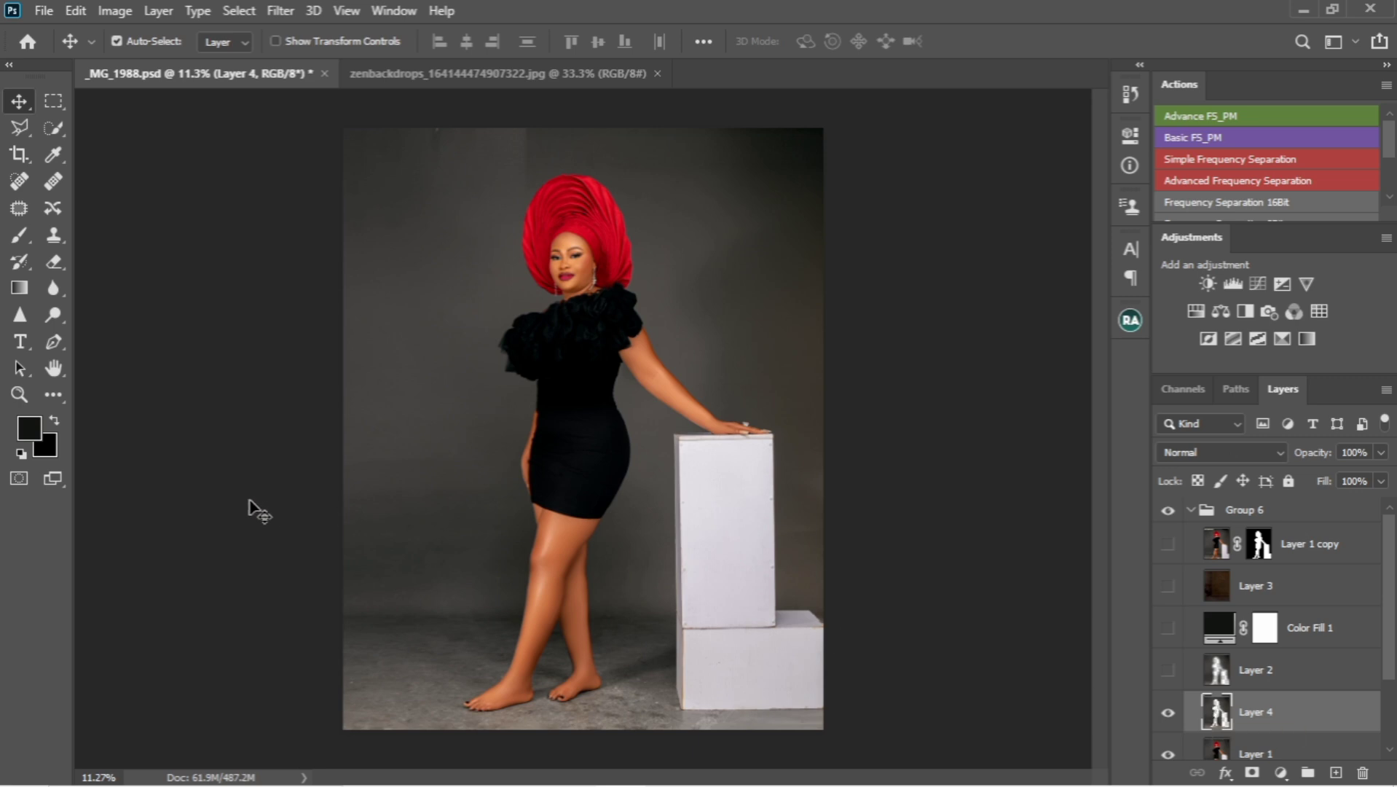
- Smooth the studio floor beside the feet on the copied background layer with the Mixer Brush, enlarged to 400
{"action": "left_click", "coordinate": [52, 394]}
{"action": "scroll", "coordinate": [453, 684], "scroll_direction": "up", "scroll_amount": 4}
{"action": "scroll", "coordinate": [453, 684], "scroll_direction": "up", "scroll_amount": 3}
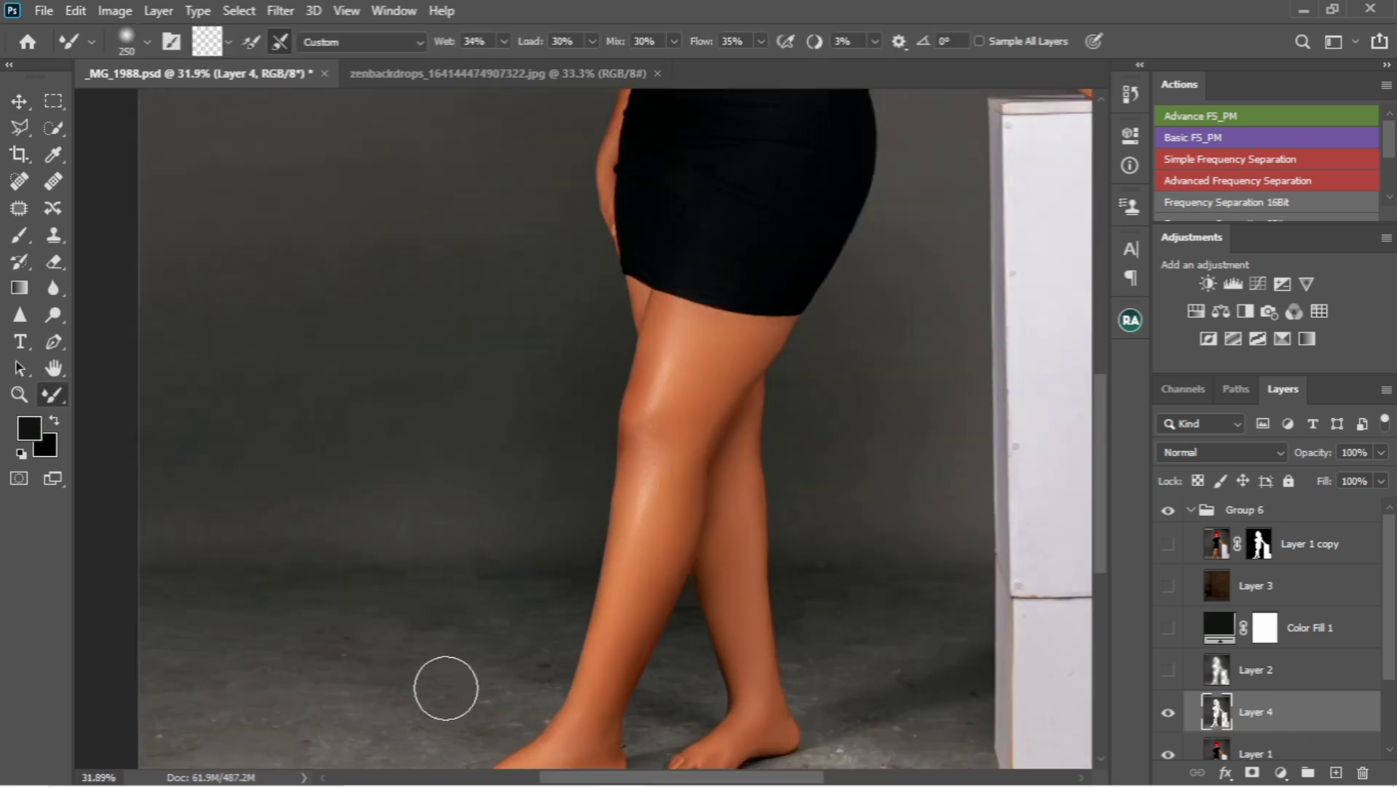
{"action": "scroll", "coordinate": [560, 408], "scroll_direction": "down", "scroll_amount": 3}
{"action": "key", "text": "bracketright"}
{"action": "key", "text": "bracketright"}
{"action": "key", "text": "bracketright"}
{"action": "key", "text": "bracketright"}
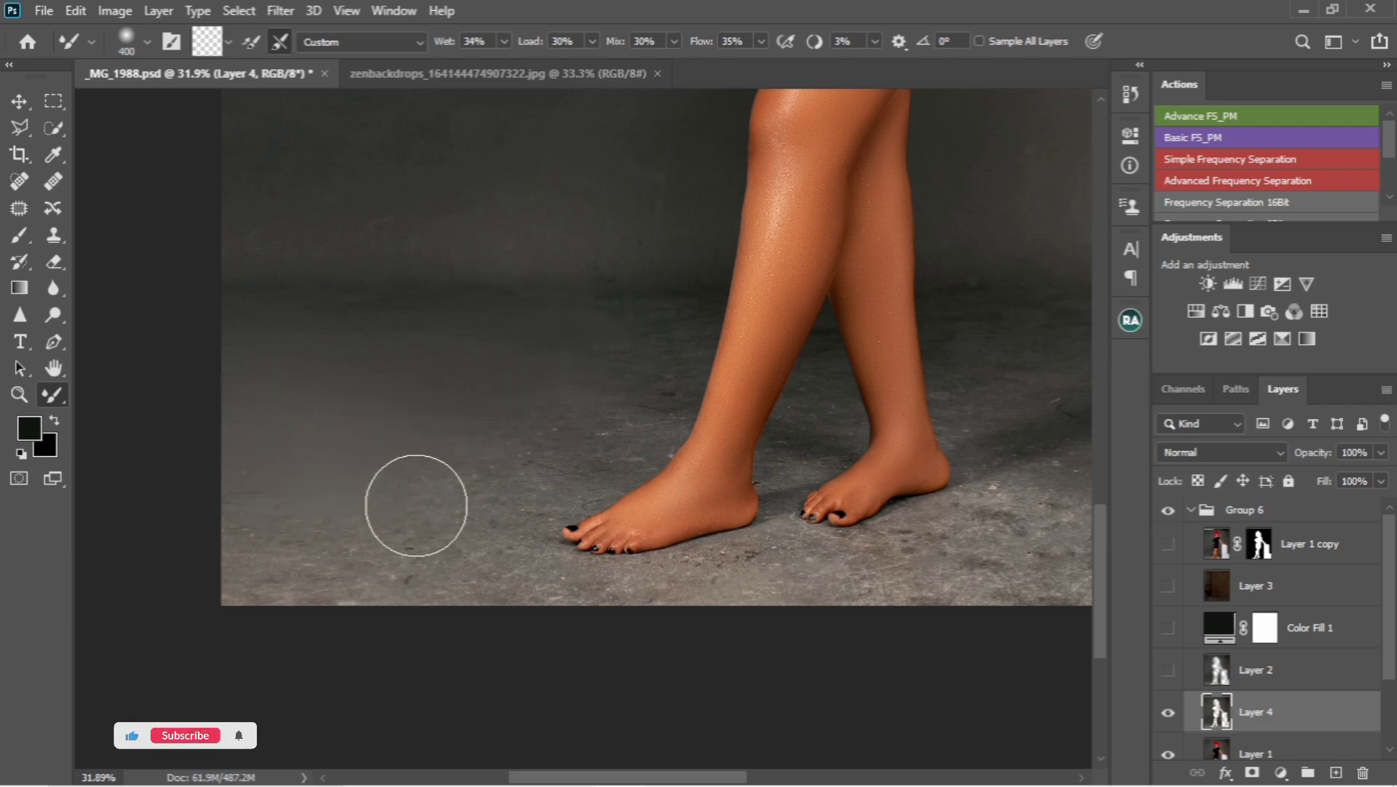
- Delete the copied background layer and show Layer 2, Color Fill 1, Layer 3 and Layer 1 copy again
{"action": "scroll", "coordinate": [602, 390], "scroll_direction": "down", "scroll_amount": 3}
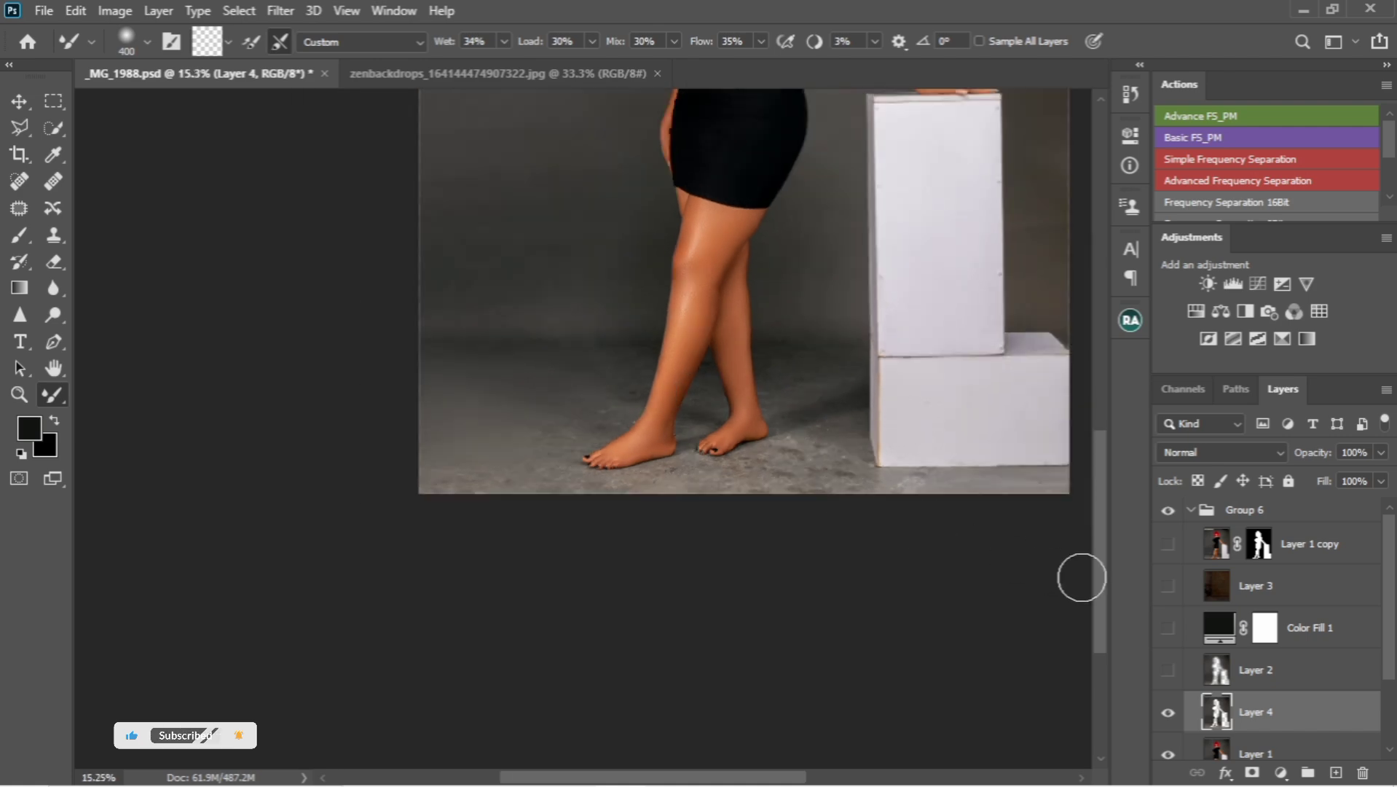
{"action": "left_click_drag", "start_coordinate": [1322, 714], "coordinate": [1363, 772]}
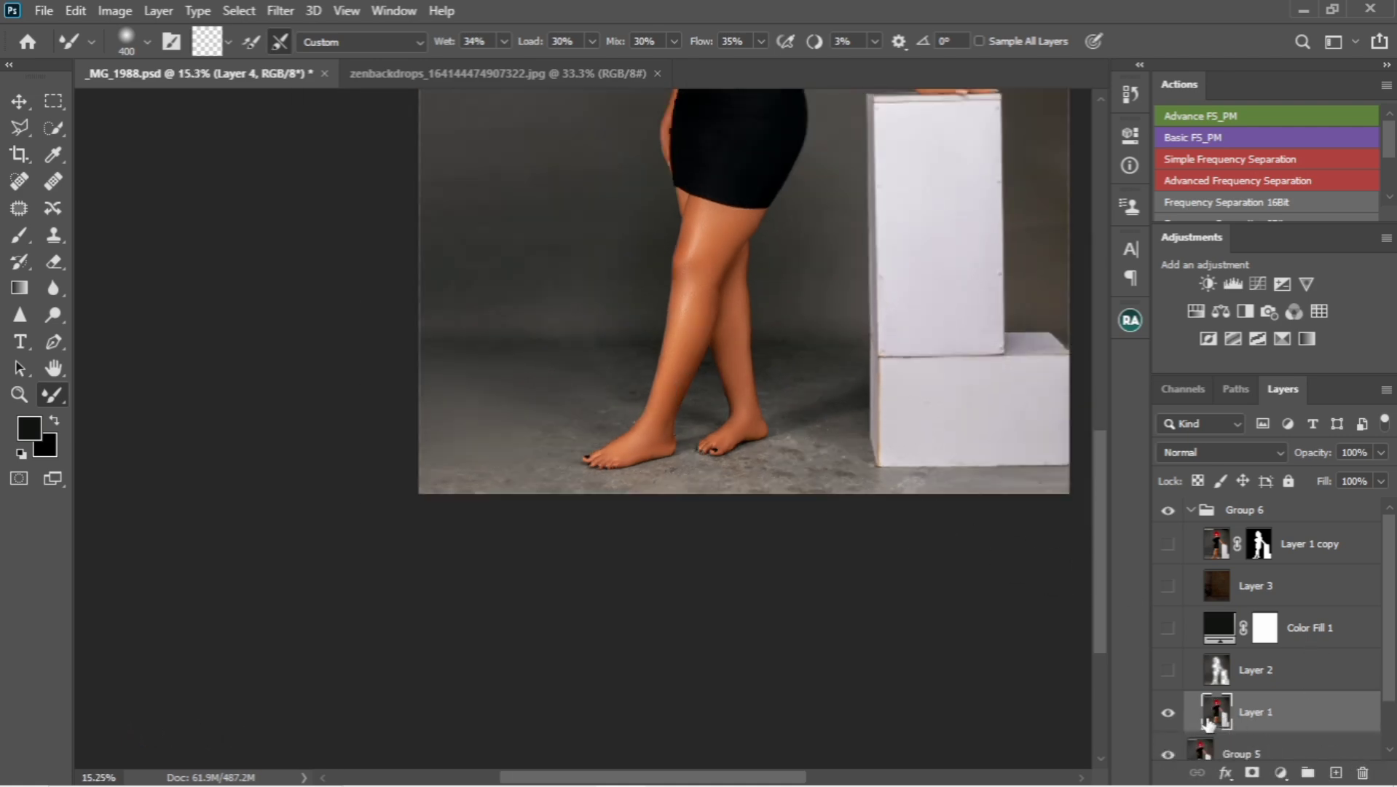
{"action": "left_click", "coordinate": [1168, 669]}
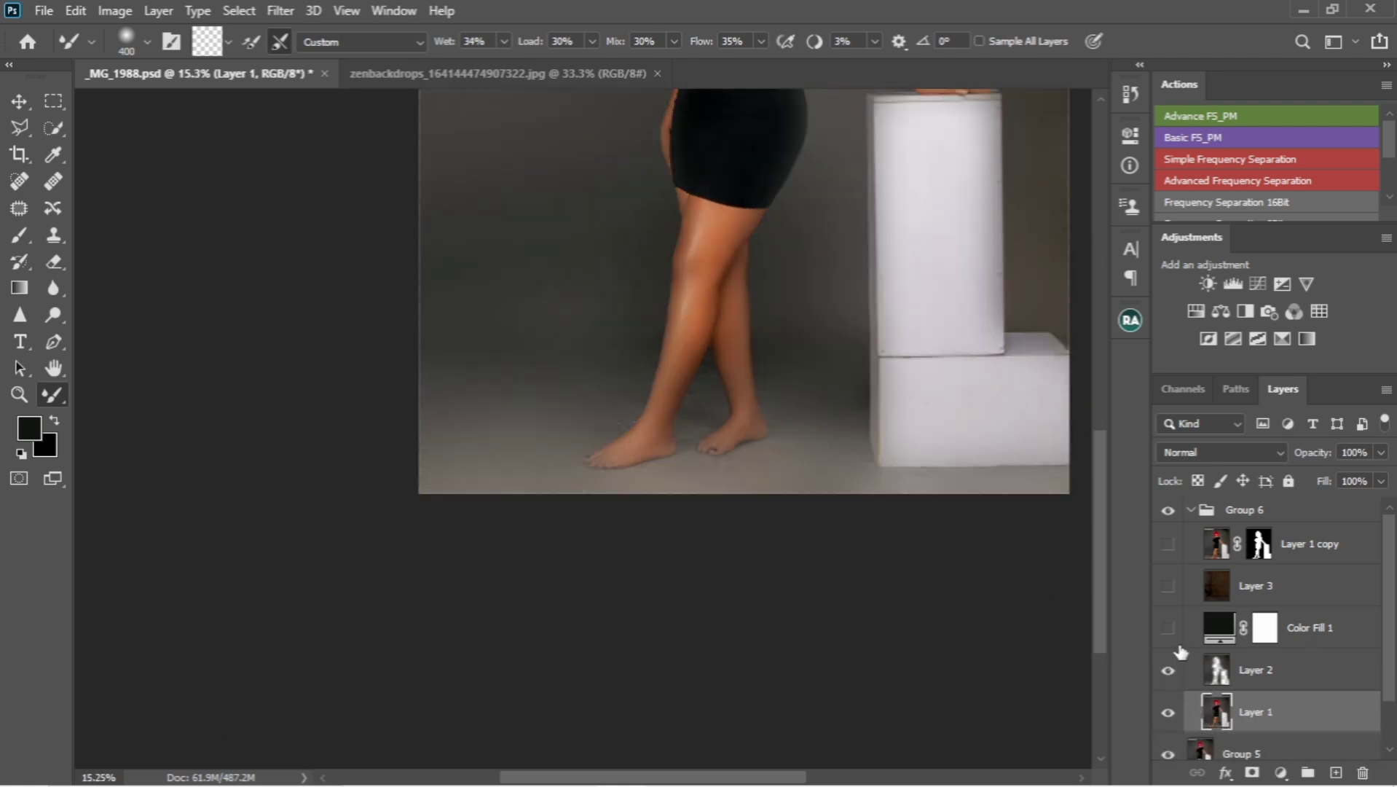
{"action": "left_click", "coordinate": [1168, 627]}
{"action": "left_click", "coordinate": [1168, 585]}
{"action": "left_click", "coordinate": [1168, 545]}
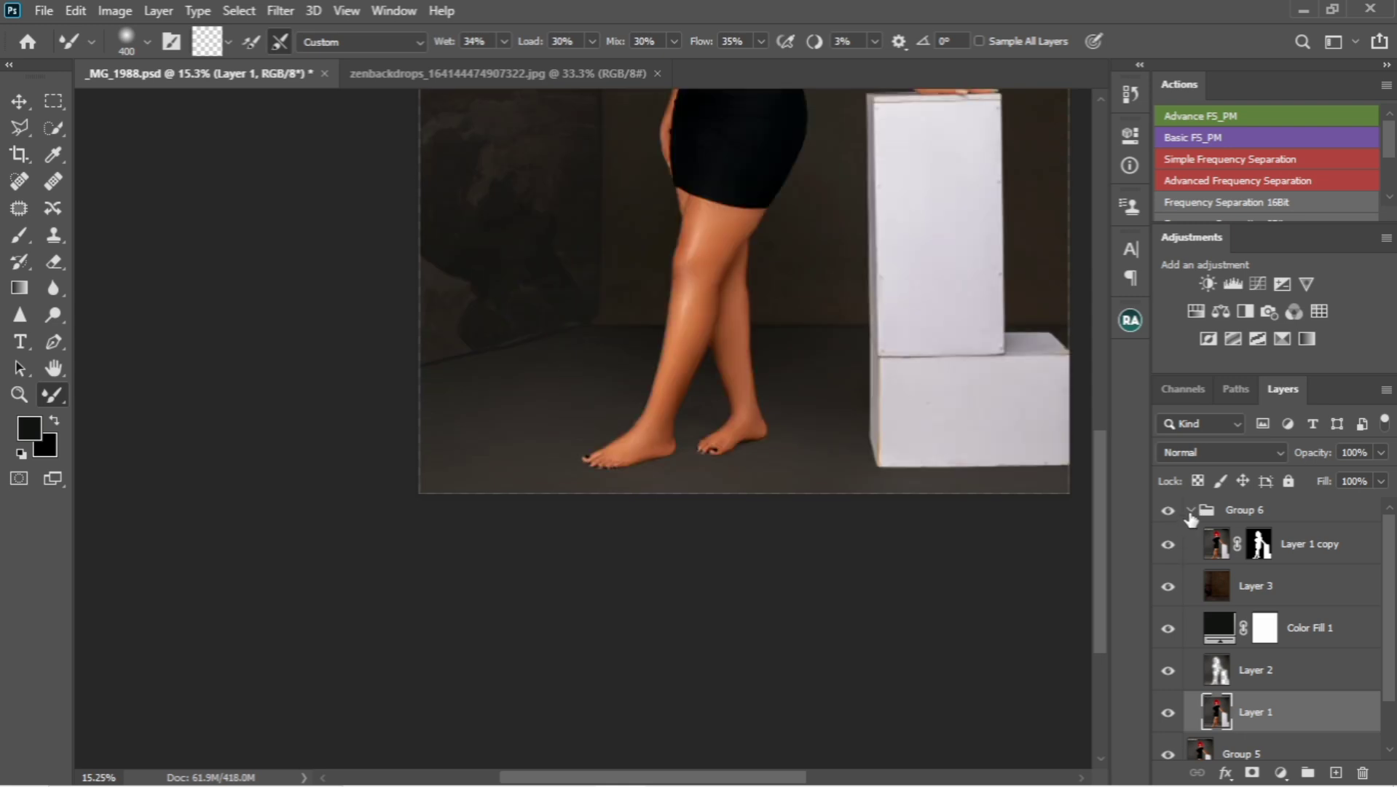
- View the whole portrait and check the finished backdrop against the original by switching Group 6 off and on
{"action": "key", "text": "ctrl+0"}
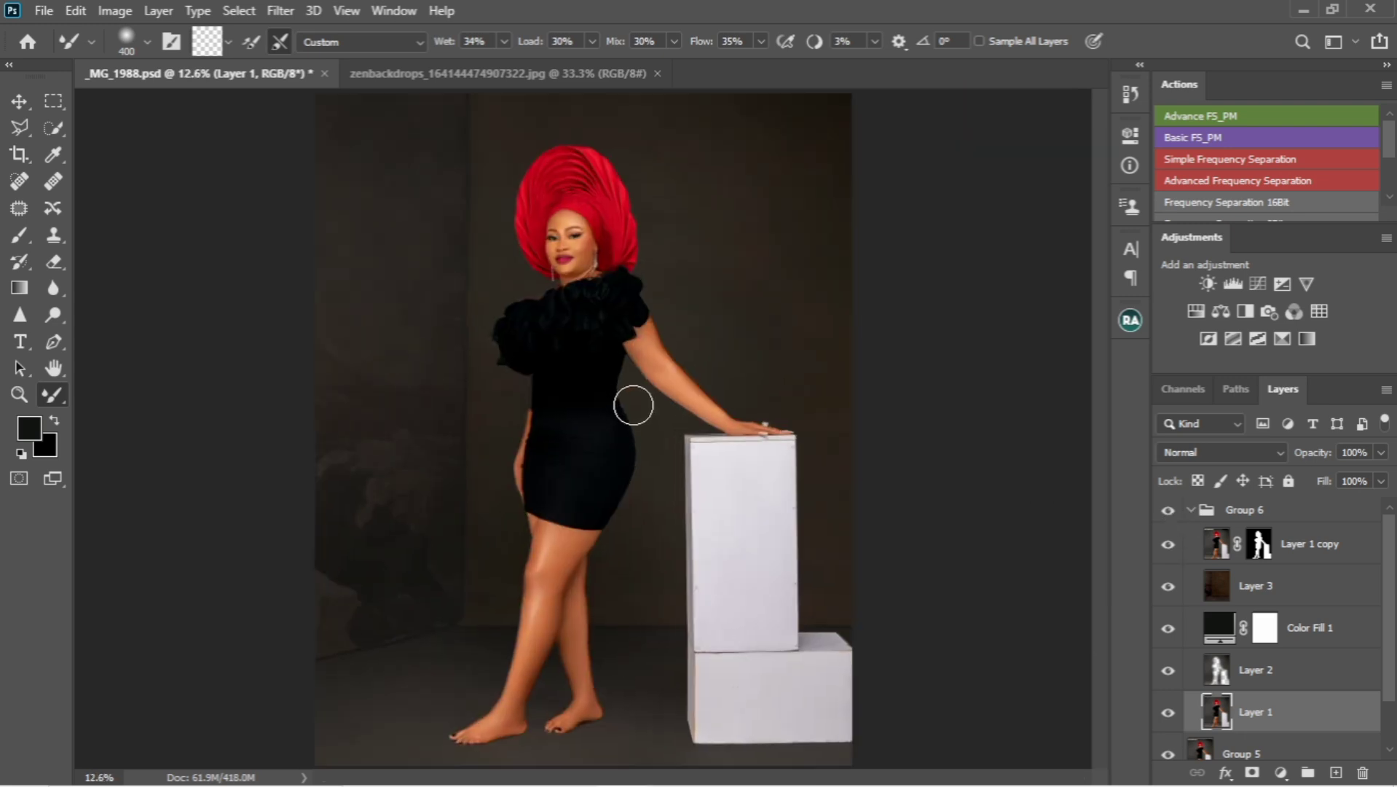
{"action": "left_click", "coordinate": [1169, 511]}
{"action": "left_click", "coordinate": [1169, 512]}
{"action": "scroll", "coordinate": [878, 485], "scroll_direction": "down", "scroll_amount": 1}
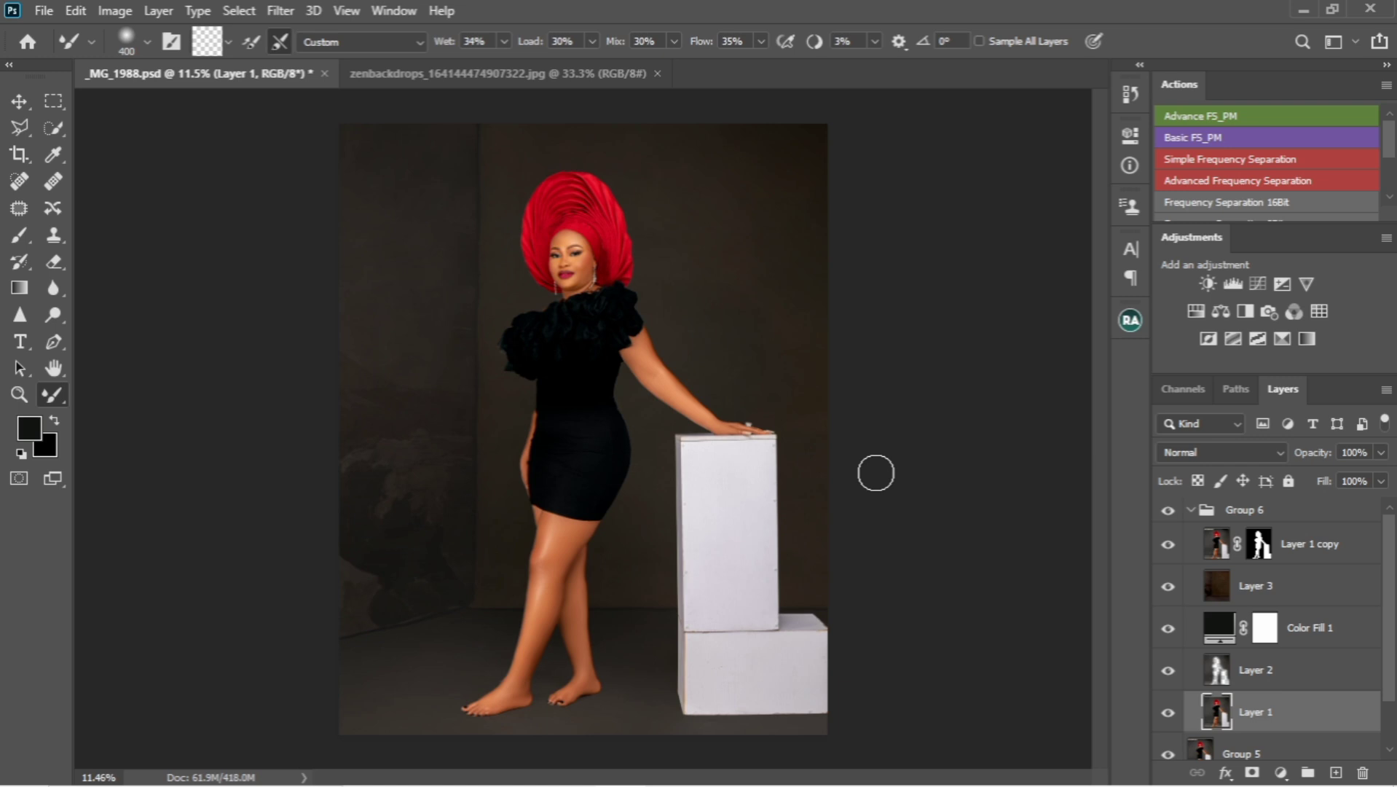